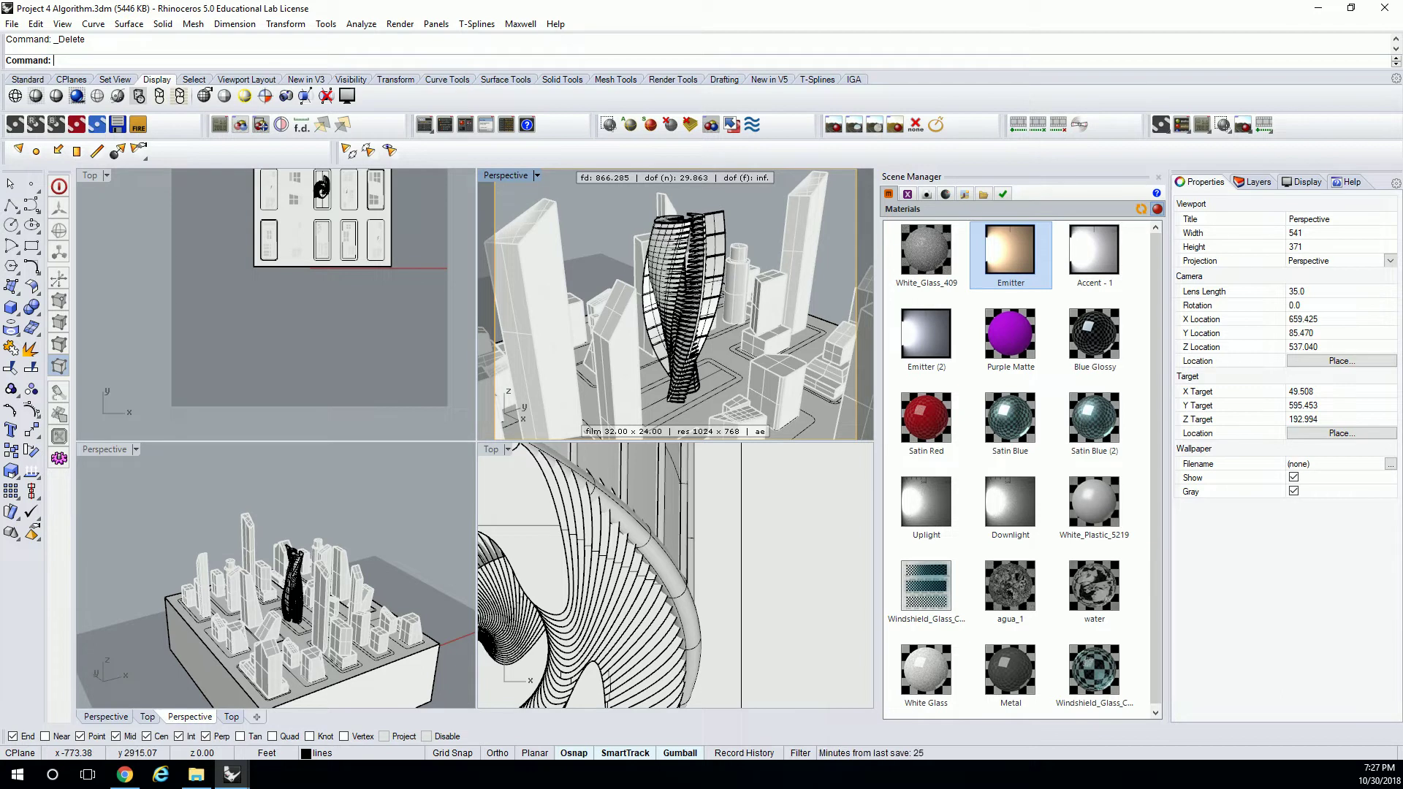
Step: Switch to Chrome to view the axonometric section reference images, and return to the Rhinoceros model
{"action": "key", "text": "alt+Tab"}
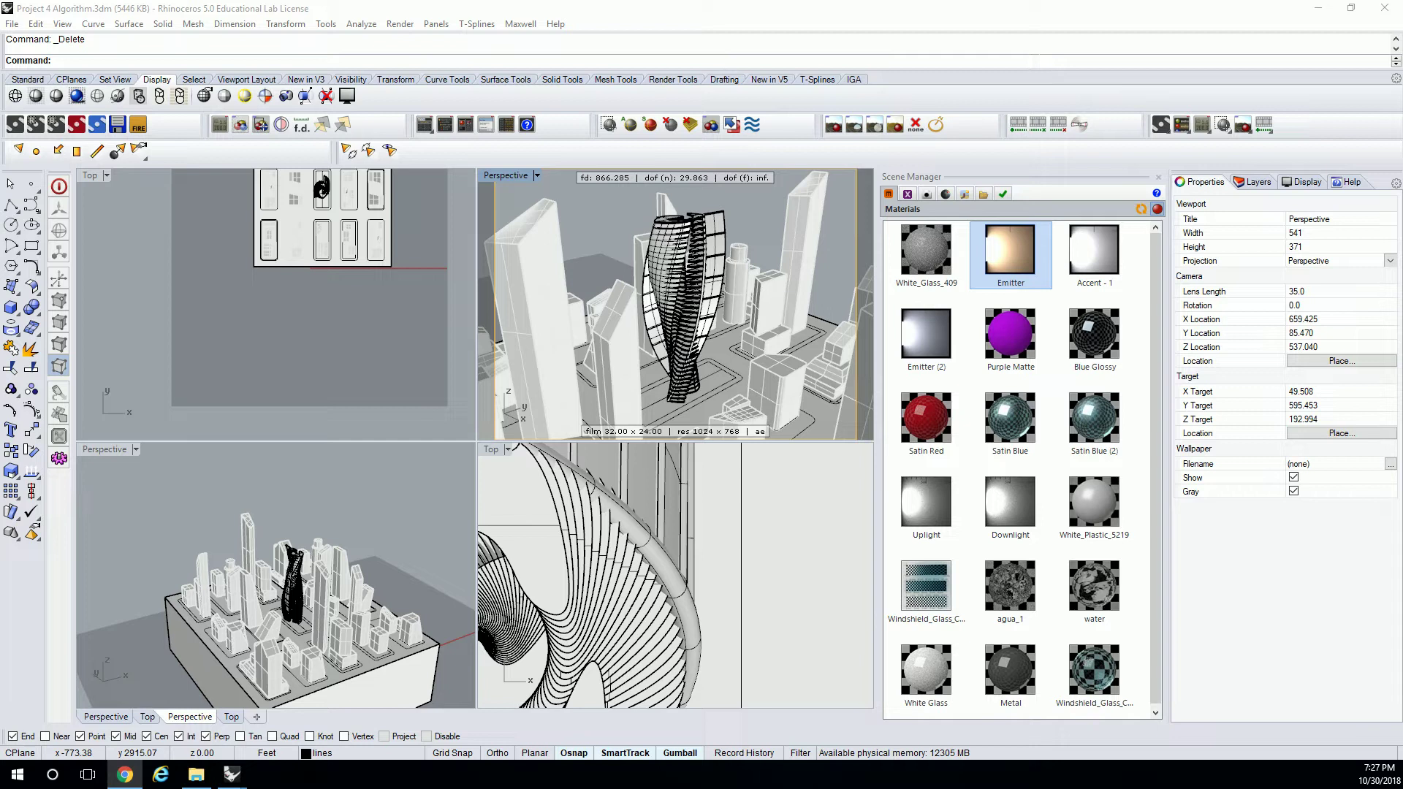
{"action": "key", "text": "alt+Tab"}
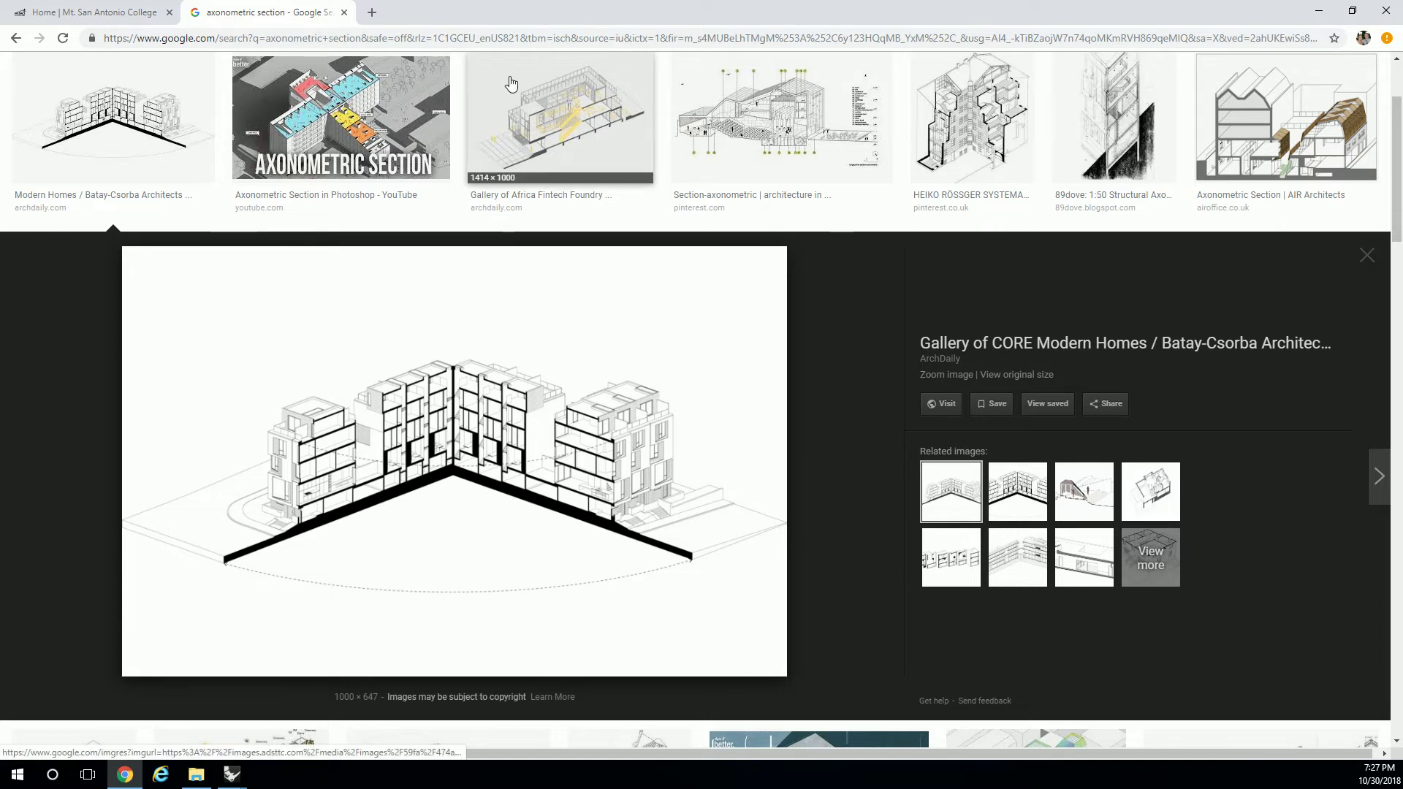
{"action": "left_click_drag", "start_coordinate": [422, 6], "coordinate": [1402, 146]}
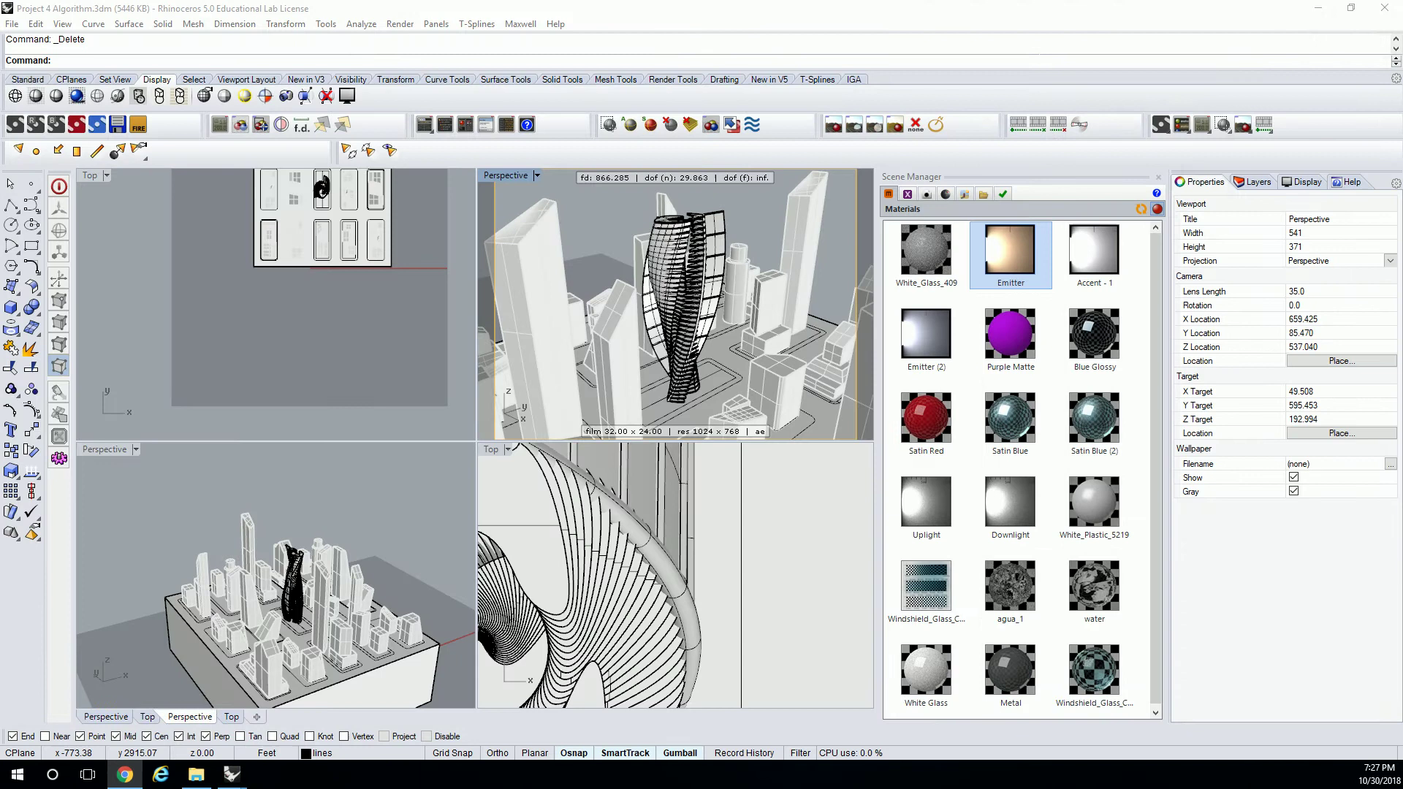
{"action": "left_click", "coordinate": [749, 219]}
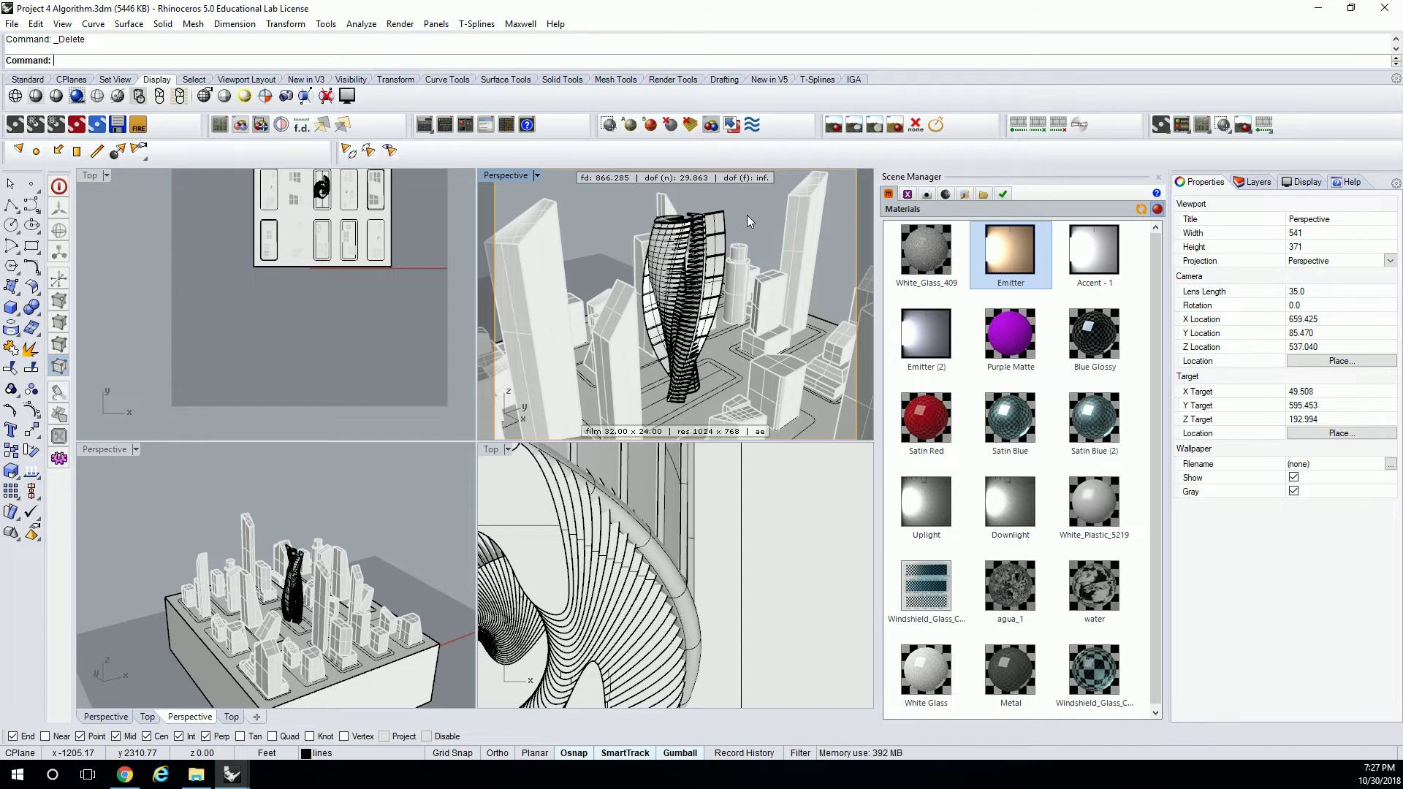
Step: Draw an L-shaped polyline in the Top view, running straight across the site through the tower and turning perpendicular beyond the site edge
{"action": "right_click_drag", "start_coordinate": [590, 231], "coordinate": [613, 272]}
{"action": "right_click_drag", "start_coordinate": [296, 269], "coordinate": [273, 328]}
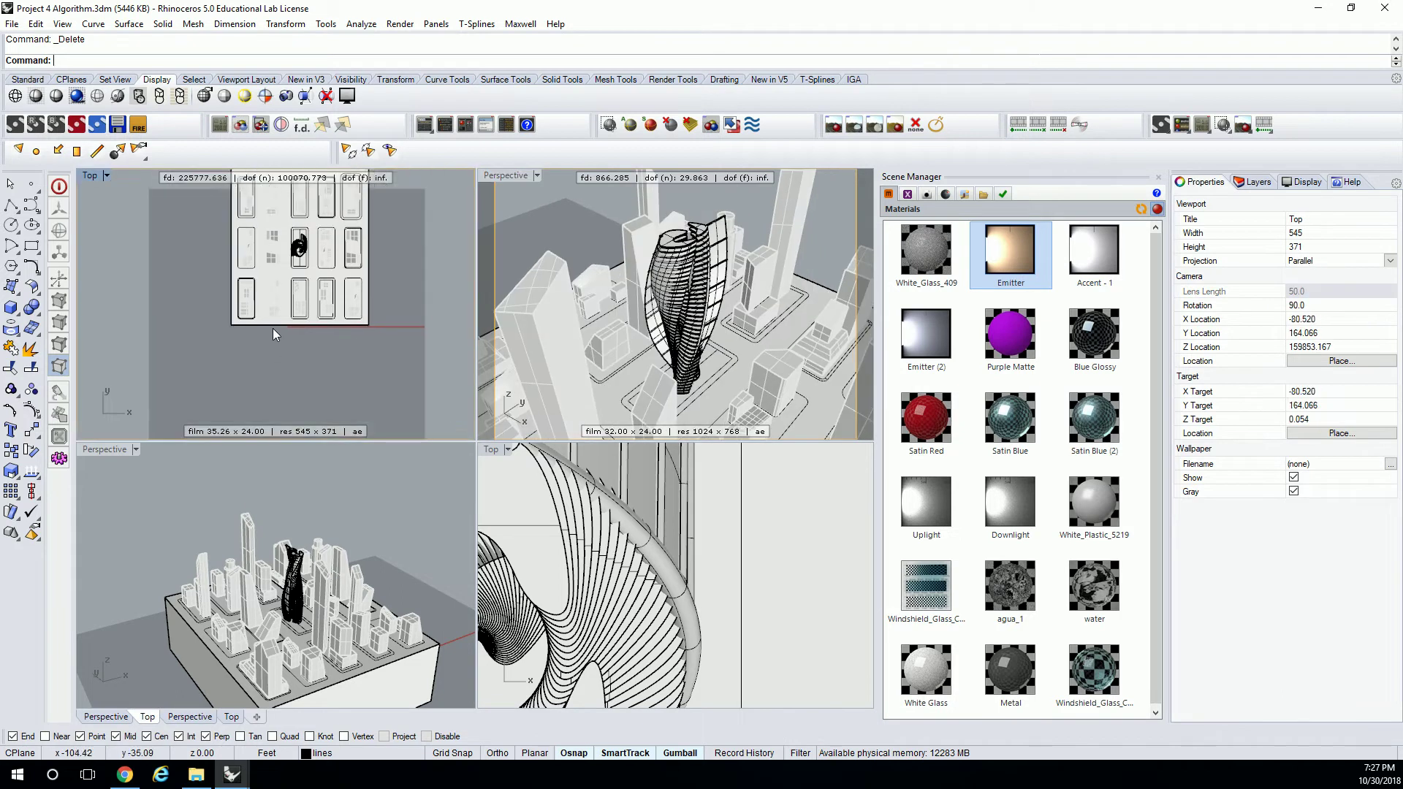
{"action": "scroll", "coordinate": [302, 243], "scroll_direction": "up", "scroll_amount": 10}
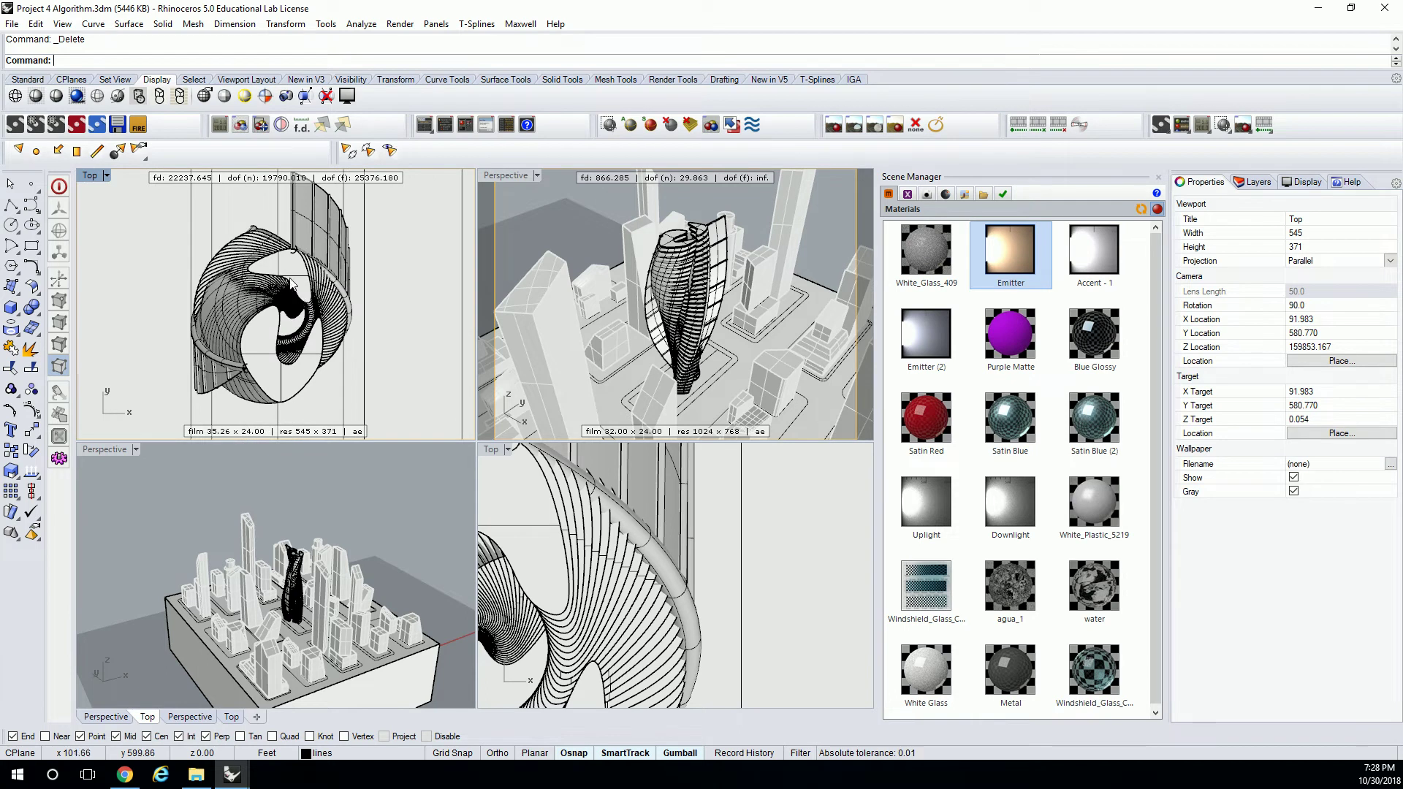
{"action": "scroll", "coordinate": [272, 282], "scroll_direction": "down", "scroll_amount": 10}
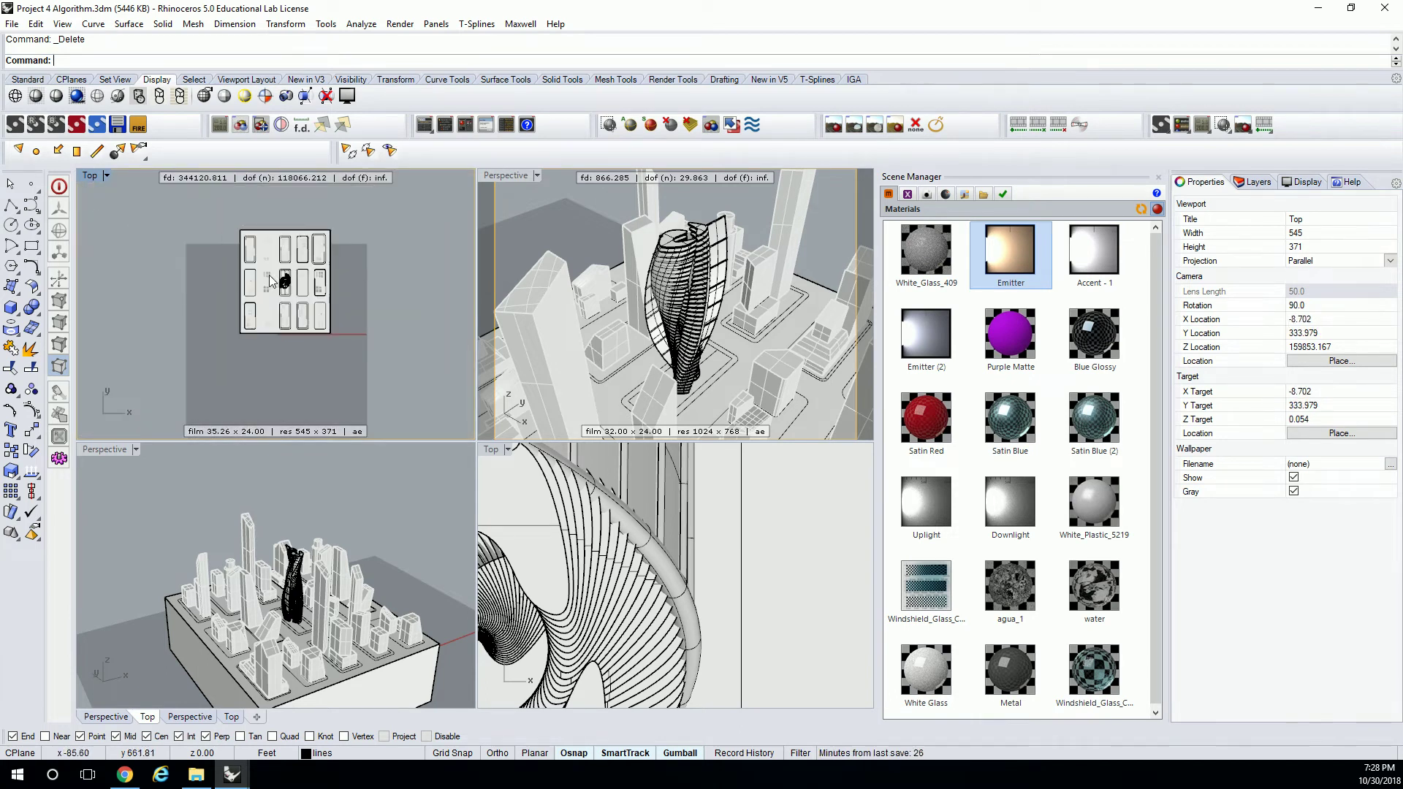
{"action": "type", "text": "l"}
{"action": "key", "text": "Escape"}
{"action": "left_click", "coordinate": [11, 205]}
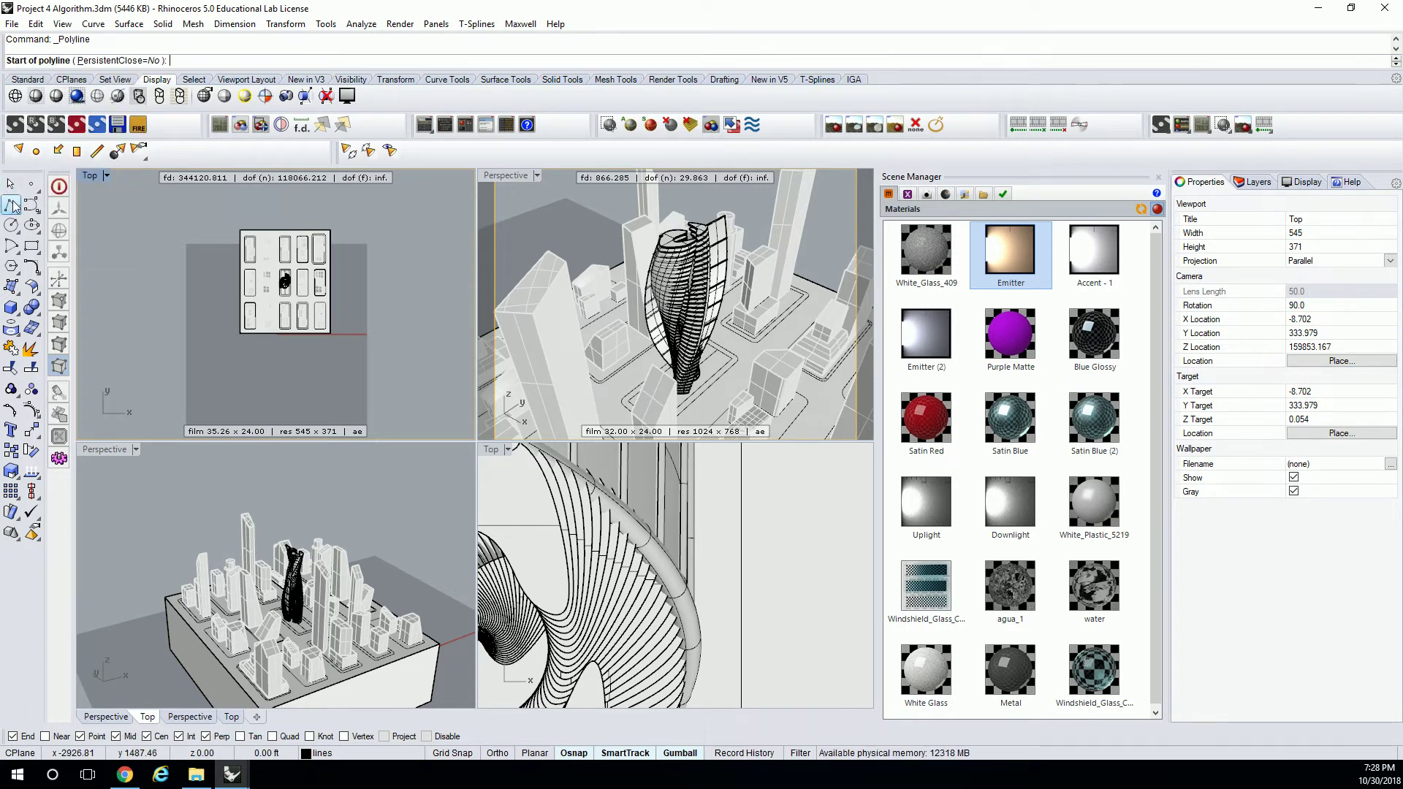
{"action": "left_click", "coordinate": [218, 285]}
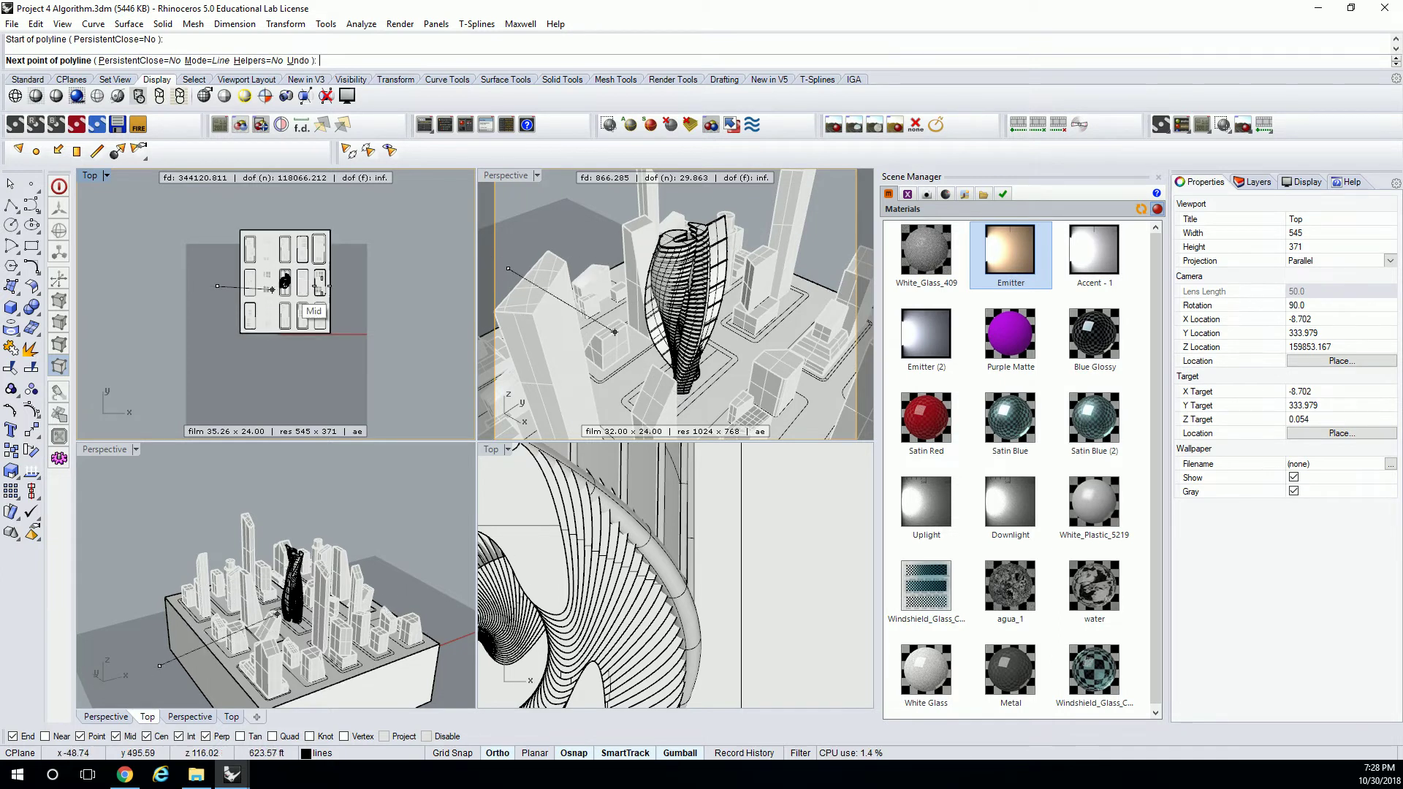
{"action": "left_click", "coordinate": [358, 287]}
{"action": "right_click_drag", "start_coordinate": [357, 207], "coordinate": [355, 299]}
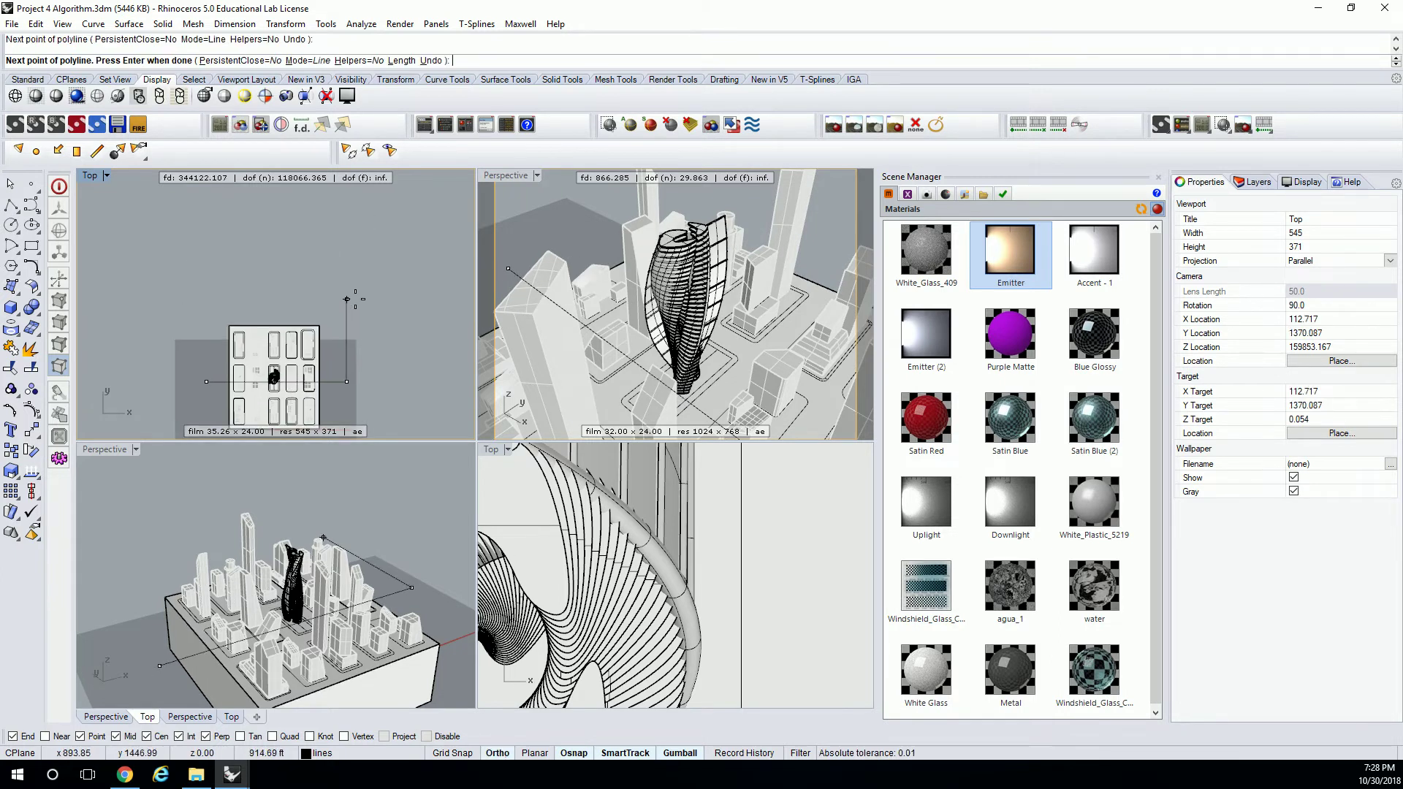
{"action": "left_click", "coordinate": [346, 249]}
{"action": "right_click", "coordinate": [375, 307]}
Step: Extrude the L-shaped polyline vertically into two walls taller than the buildings
{"action": "left_click", "coordinate": [348, 303]}
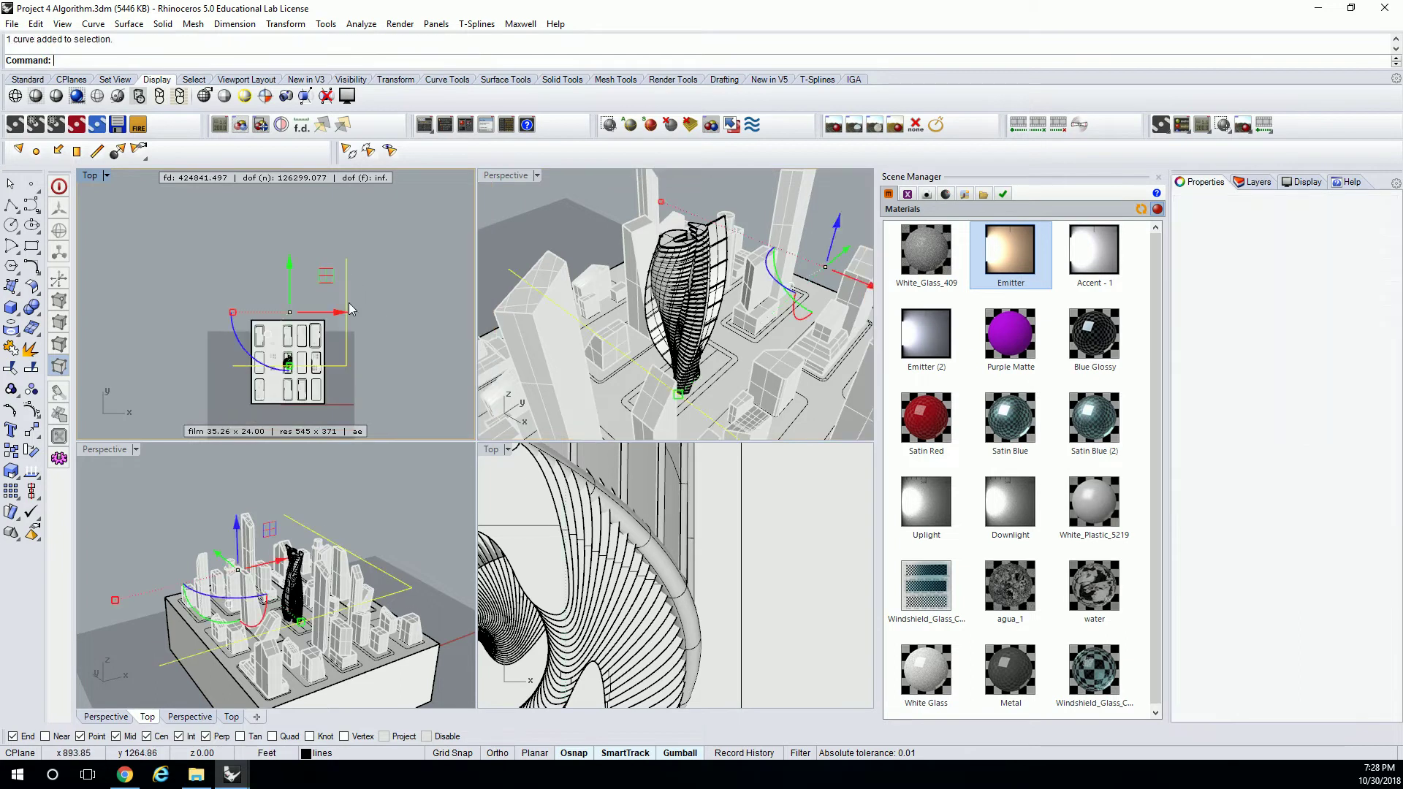
{"action": "scroll", "coordinate": [817, 301], "scroll_direction": "down", "scroll_amount": 8}
{"action": "right_click_drag", "start_coordinate": [816, 302], "coordinate": [724, 342], "text": "shift"}
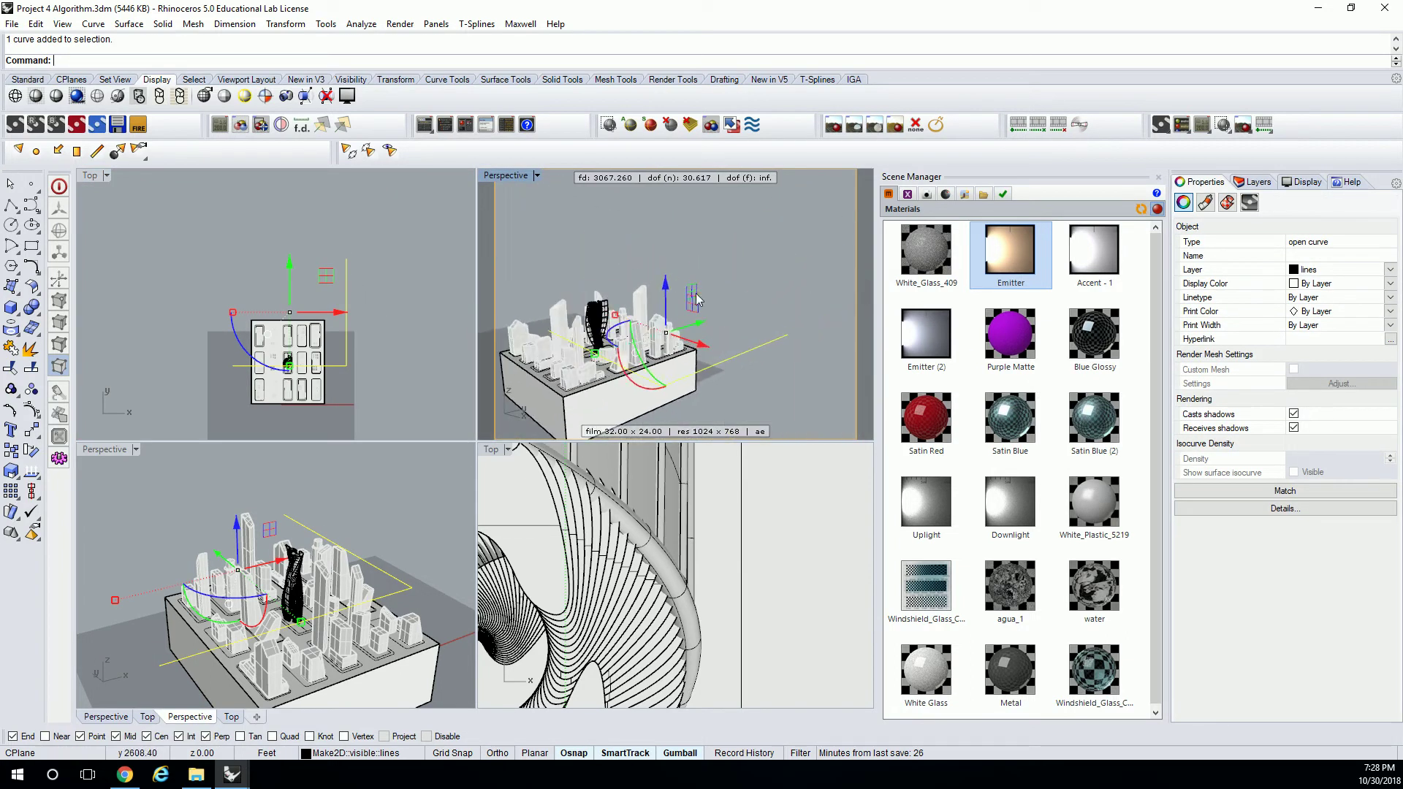
{"action": "left_click_drag", "start_coordinate": [671, 290], "coordinate": [669, 243]}
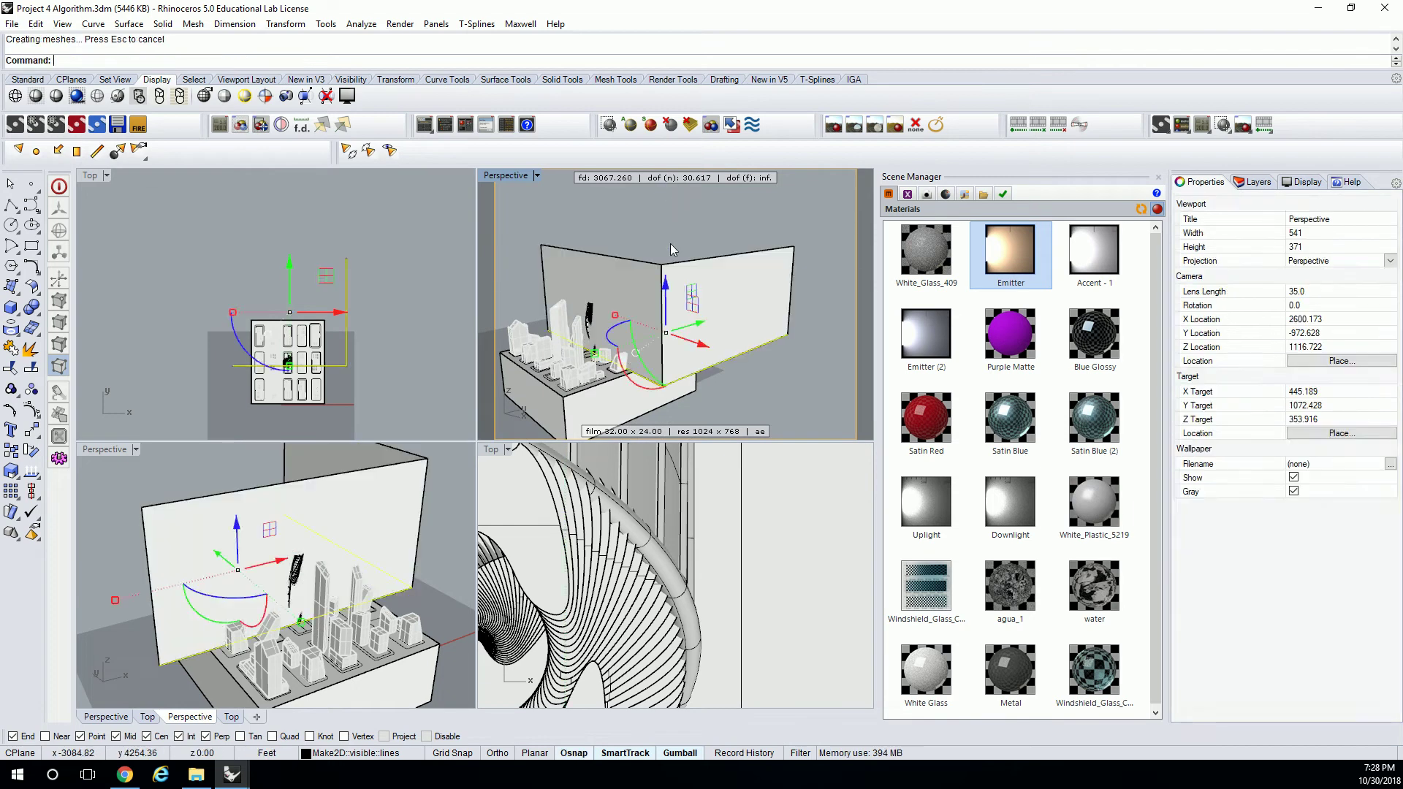
Step: Move the L-shaped wall extrusion in plan so its corner sits at the centre of the twisted tower
{"action": "left_click", "coordinate": [690, 277]}
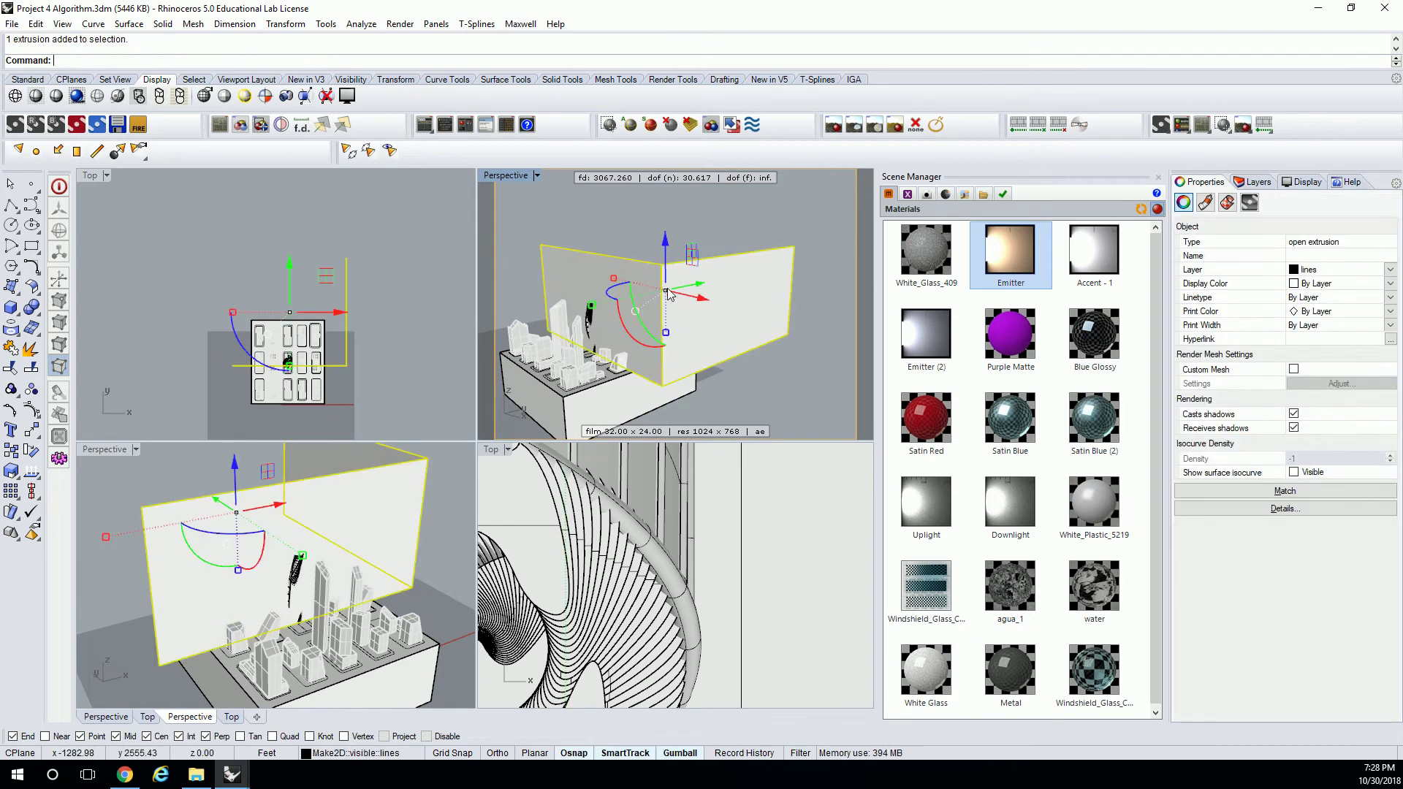
{"action": "right_click_drag", "start_coordinate": [692, 281], "coordinate": [752, 291]}
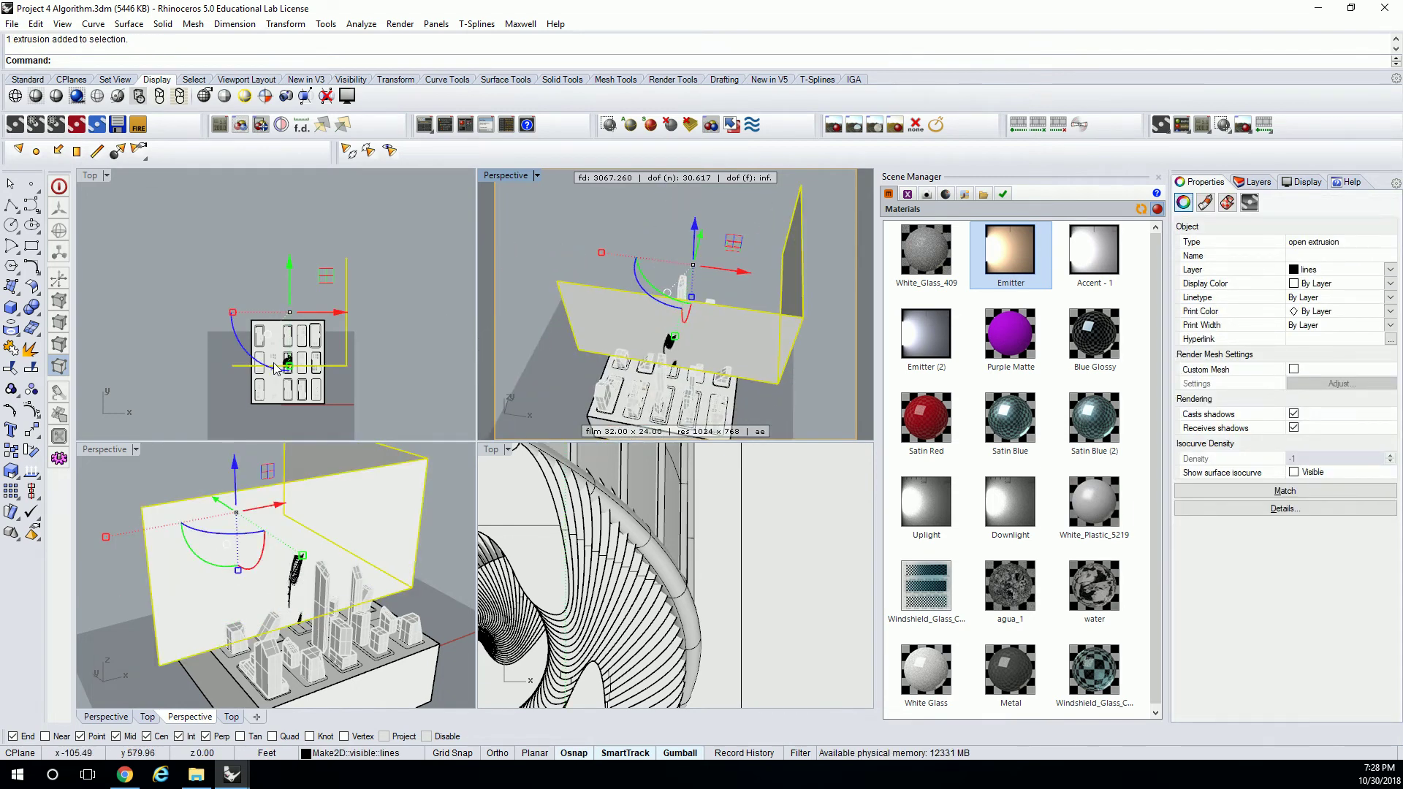
{"action": "scroll", "coordinate": [411, 371], "scroll_direction": "up", "scroll_amount": 6}
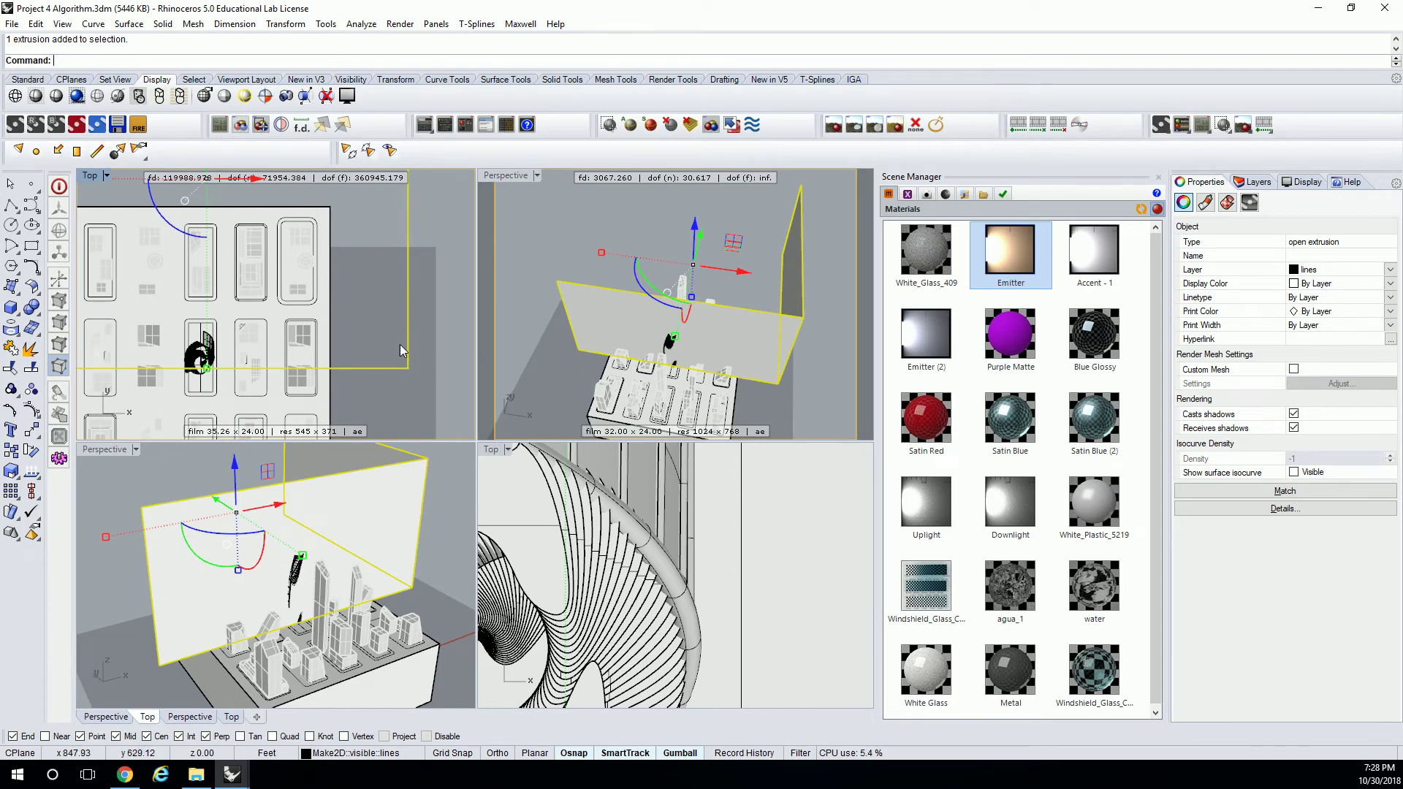
{"action": "right_click_drag", "start_coordinate": [329, 306], "coordinate": [383, 320]}
{"action": "left_click_drag", "start_coordinate": [310, 195], "coordinate": [100, 227]}
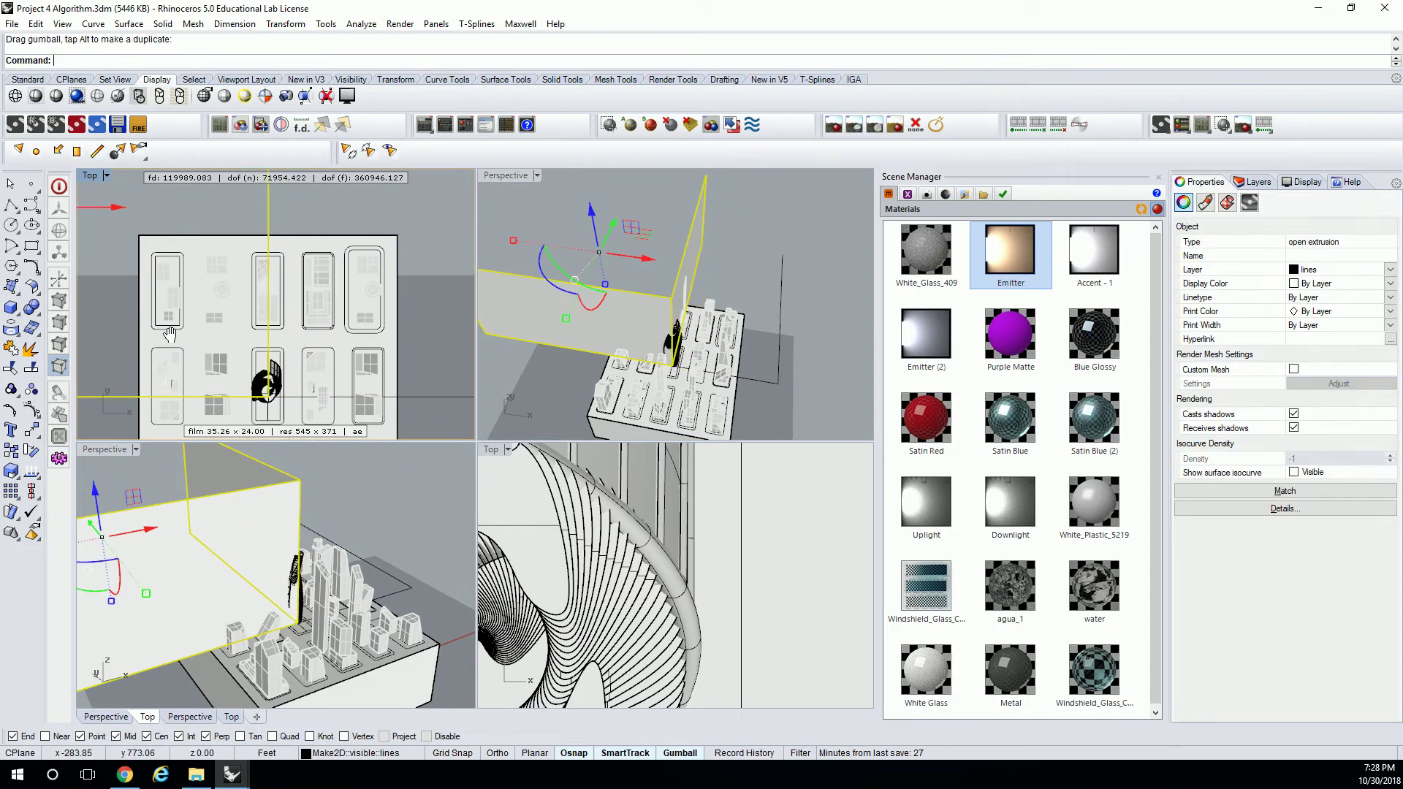
{"action": "right_click_drag", "start_coordinate": [173, 334], "coordinate": [292, 318]}
{"action": "scroll", "coordinate": [293, 318], "scroll_direction": "down", "scroll_amount": 2}
{"action": "right_click_drag", "start_coordinate": [186, 288], "coordinate": [227, 332]}
{"action": "left_click_drag", "start_coordinate": [237, 198], "coordinate": [238, 189]}
Step: Examine in perspective how the L-shaped walls cut through the tower, the surrounding buildings and the base block
{"action": "right_click_drag", "start_coordinate": [679, 328], "coordinate": [628, 298]}
{"action": "scroll", "coordinate": [628, 298], "scroll_direction": "up", "scroll_amount": 5}
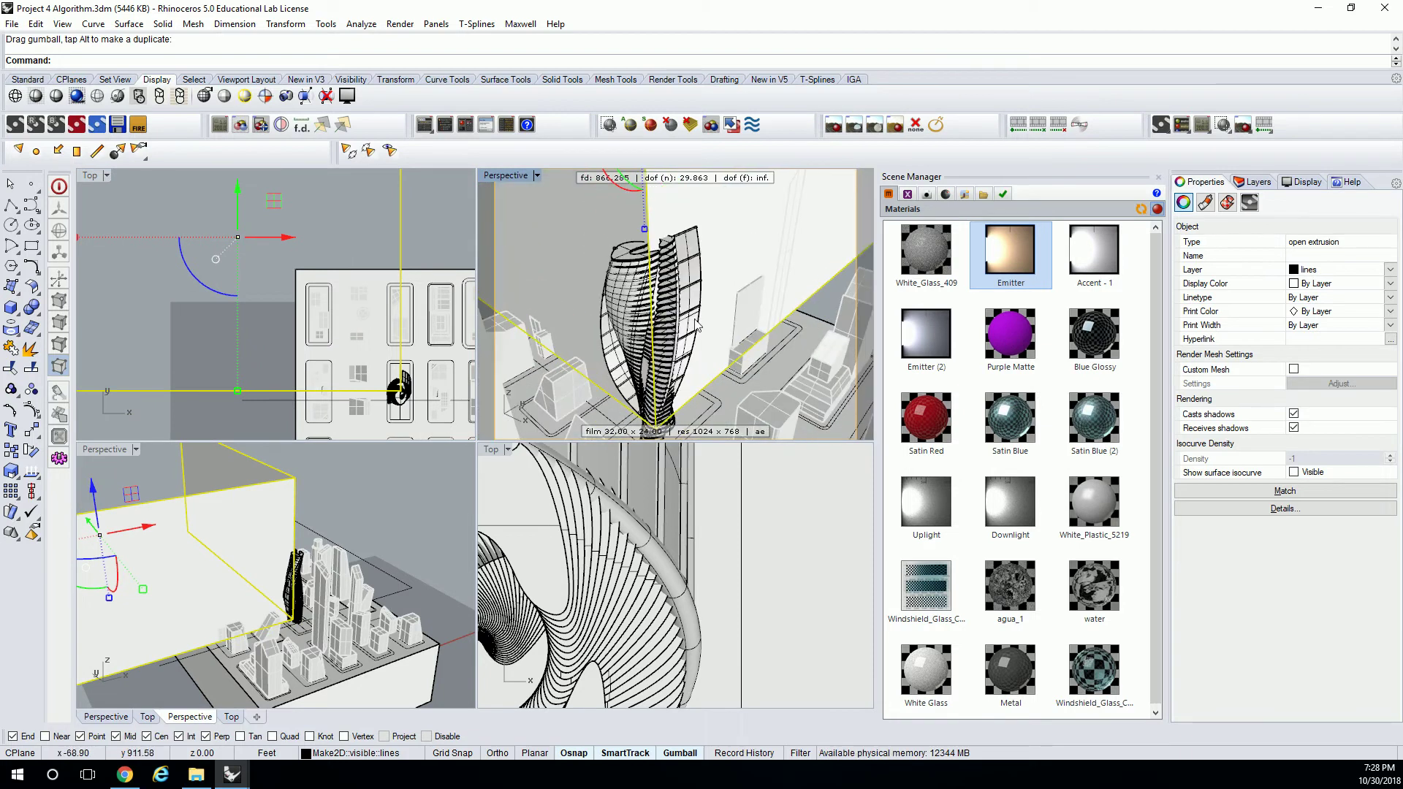
{"action": "mouse_move", "coordinate": [699, 365]}
{"action": "right_mouse_down"}
{"action": "mouse_move", "coordinate": [654, 280]}
{"action": "mouse_move", "coordinate": [686, 341]}
{"action": "right_mouse_up"}
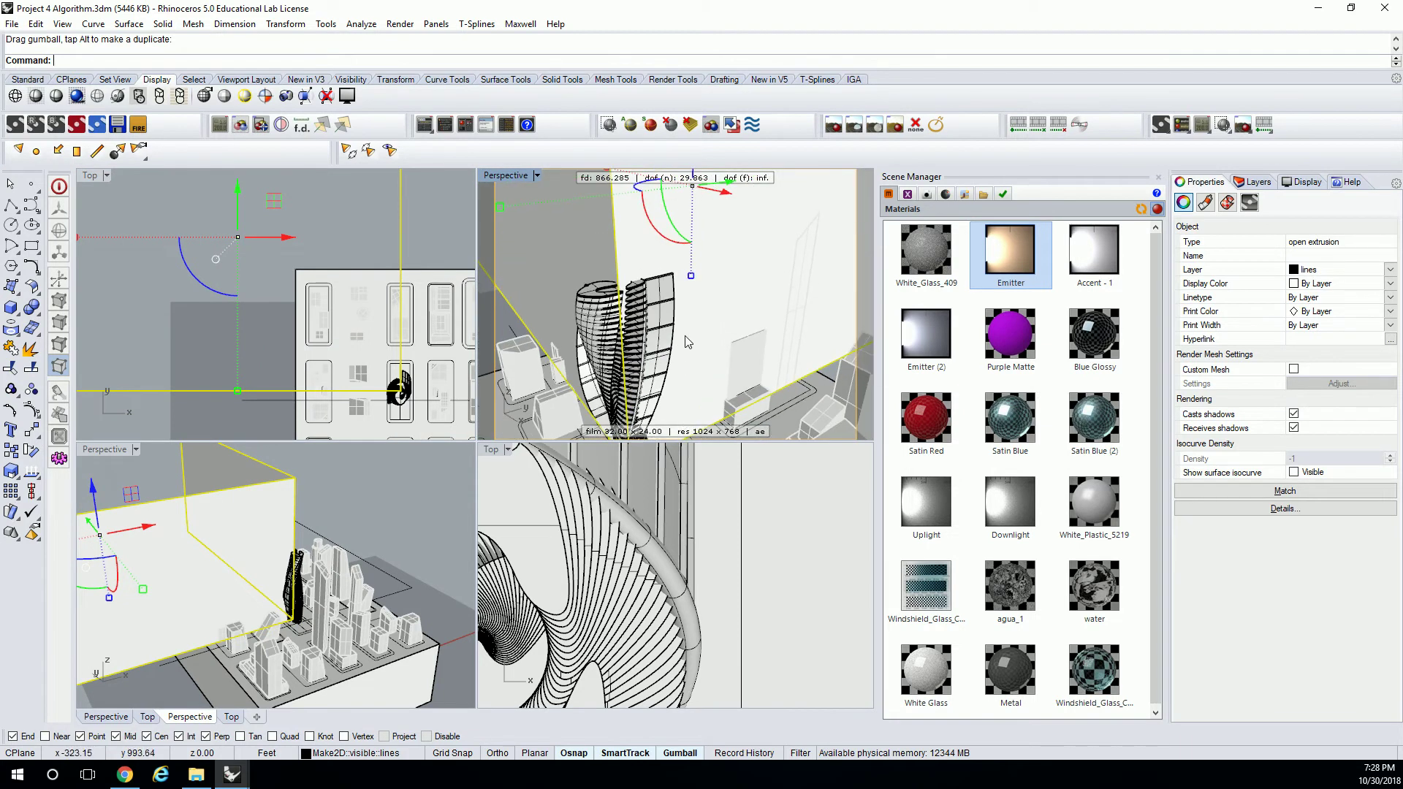
{"action": "scroll", "coordinate": [687, 340], "scroll_direction": "down", "scroll_amount": 4}
{"action": "right_click_drag", "start_coordinate": [709, 251], "coordinate": [698, 289], "text": "shift"}
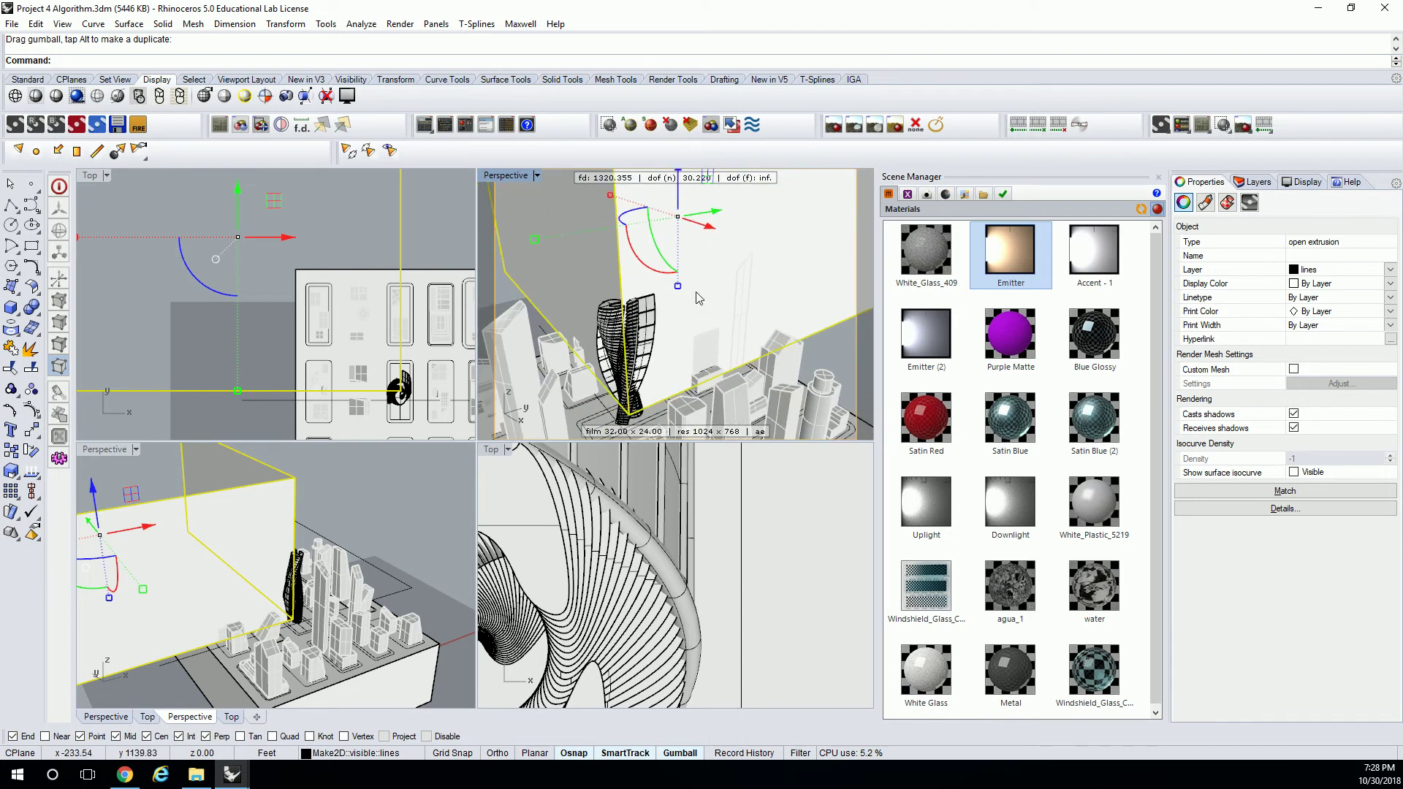
{"action": "right_click_drag", "start_coordinate": [411, 390], "coordinate": [353, 309]}
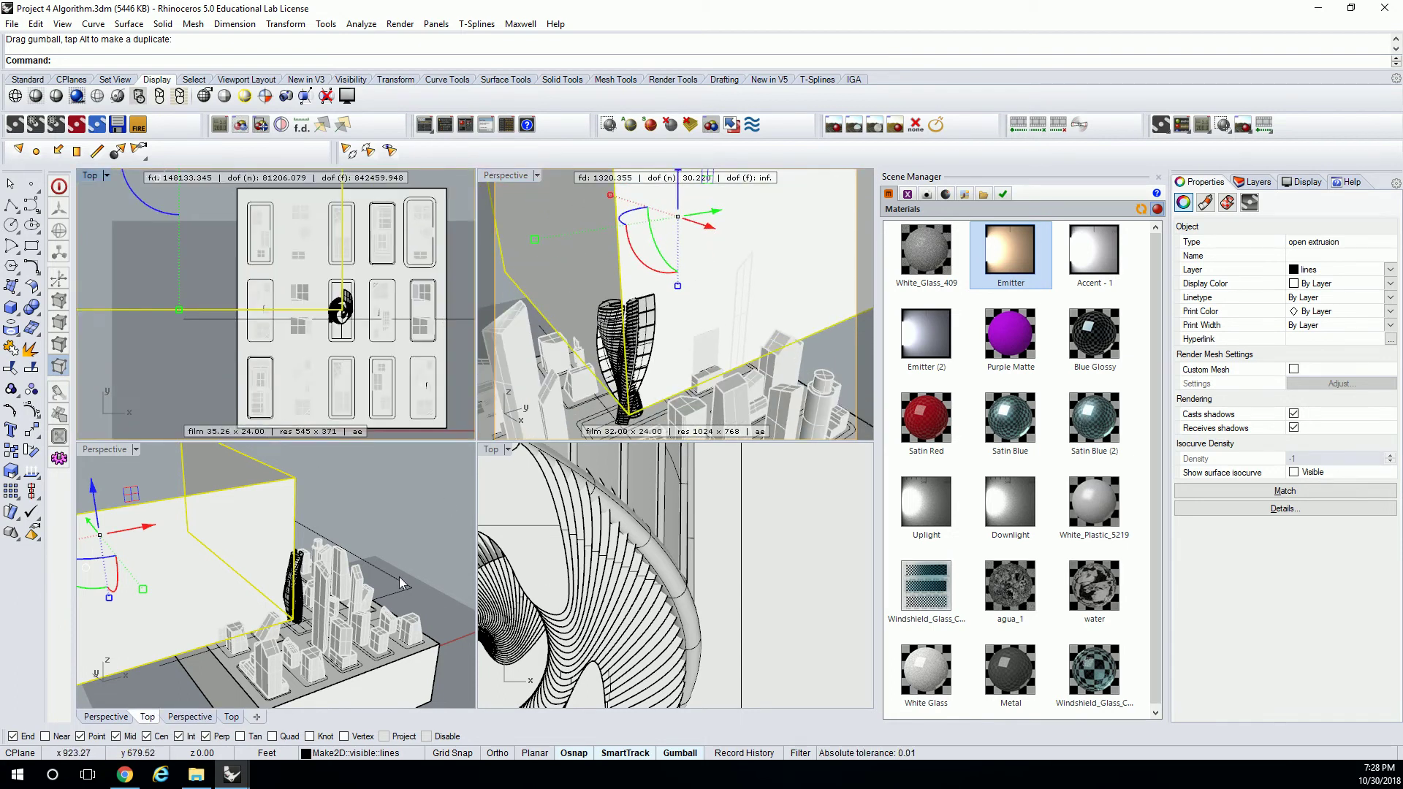
{"action": "double_click", "coordinate": [509, 179]}
{"action": "right_click_drag", "start_coordinate": [512, 351], "coordinate": [611, 389]}
{"action": "scroll", "coordinate": [550, 450], "scroll_direction": "up", "scroll_amount": 6}
{"action": "right_click_drag", "start_coordinate": [527, 459], "coordinate": [182, 415]}
{"action": "scroll", "coordinate": [357, 369], "scroll_direction": "down", "scroll_amount": 6}
{"action": "right_click_drag", "start_coordinate": [535, 325], "coordinate": [639, 412], "text": "shift"}
{"action": "scroll", "coordinate": [638, 412], "scroll_direction": "down", "scroll_amount": 13}
{"action": "right_click_drag", "start_coordinate": [672, 471], "coordinate": [575, 418], "text": "shift"}
{"action": "scroll", "coordinate": [575, 418], "scroll_direction": "up", "scroll_amount": 7}
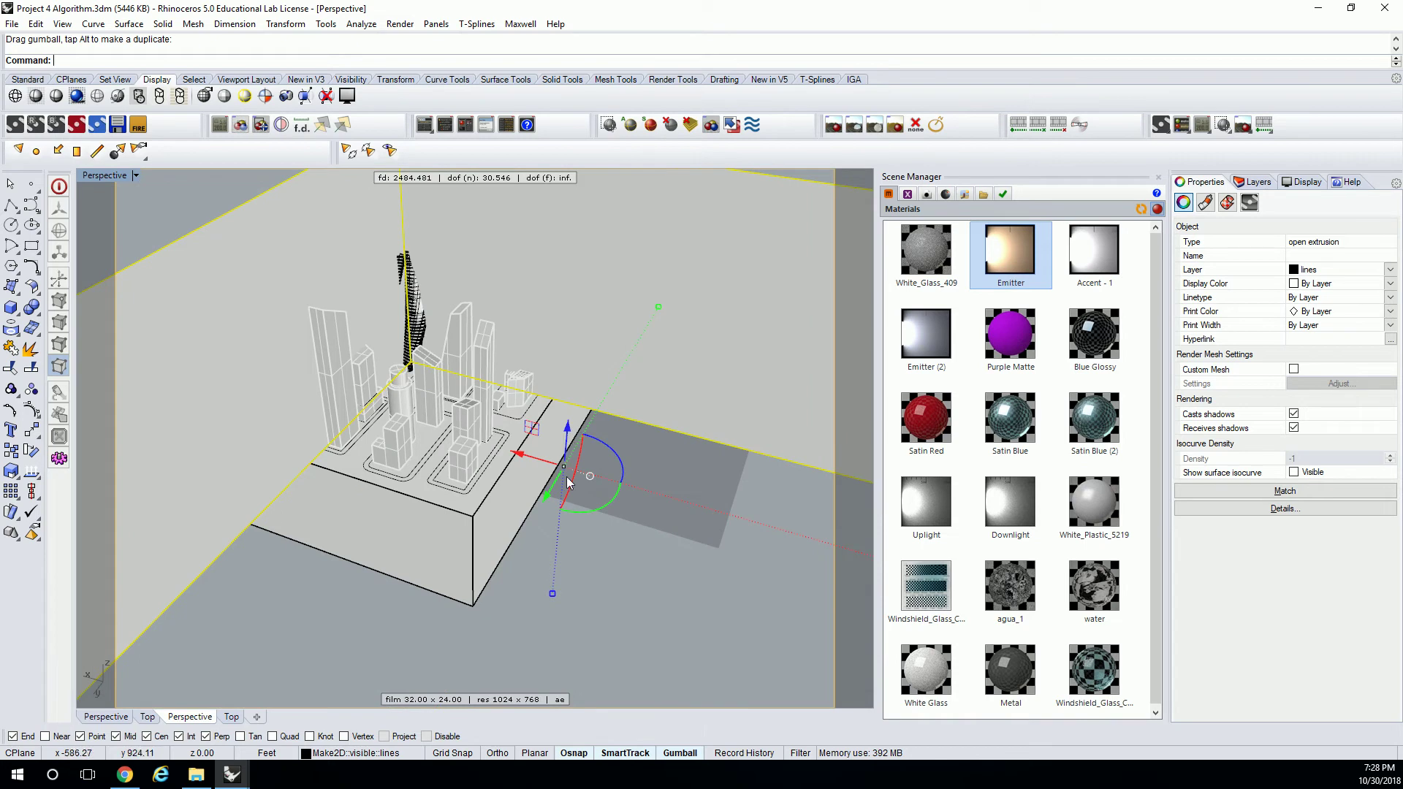
{"action": "left_click_drag", "start_coordinate": [548, 494], "coordinate": [516, 454]}
{"action": "right_click_drag", "start_coordinate": [339, 298], "coordinate": [570, 331]}
{"action": "scroll", "coordinate": [539, 390], "scroll_direction": "down", "scroll_amount": 12}
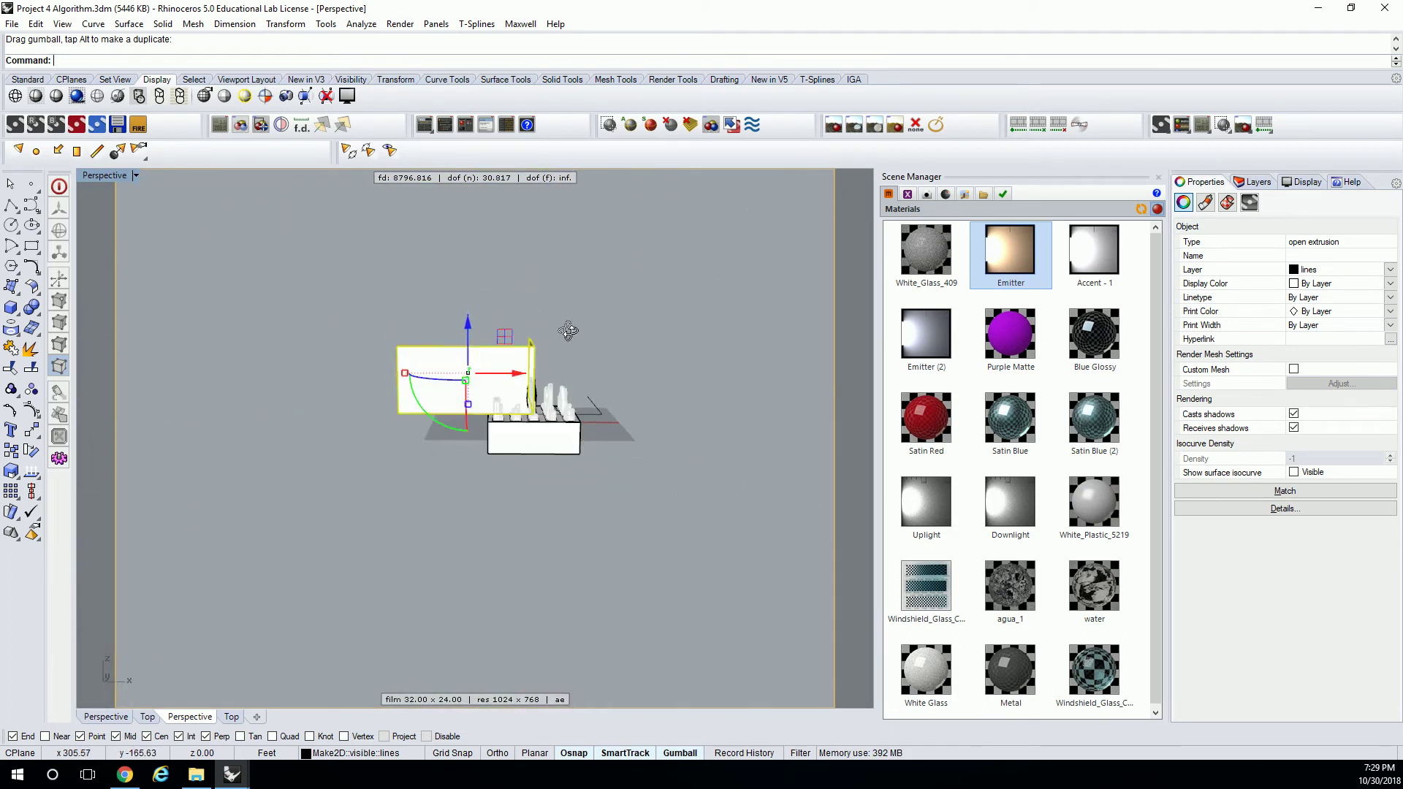
Step: Pull the bottom edges of both walls down so the L-shaped surface extends through the full depth of the base block
{"action": "left_click", "coordinate": [444, 443]}
{"action": "left_click", "coordinate": [464, 420]}
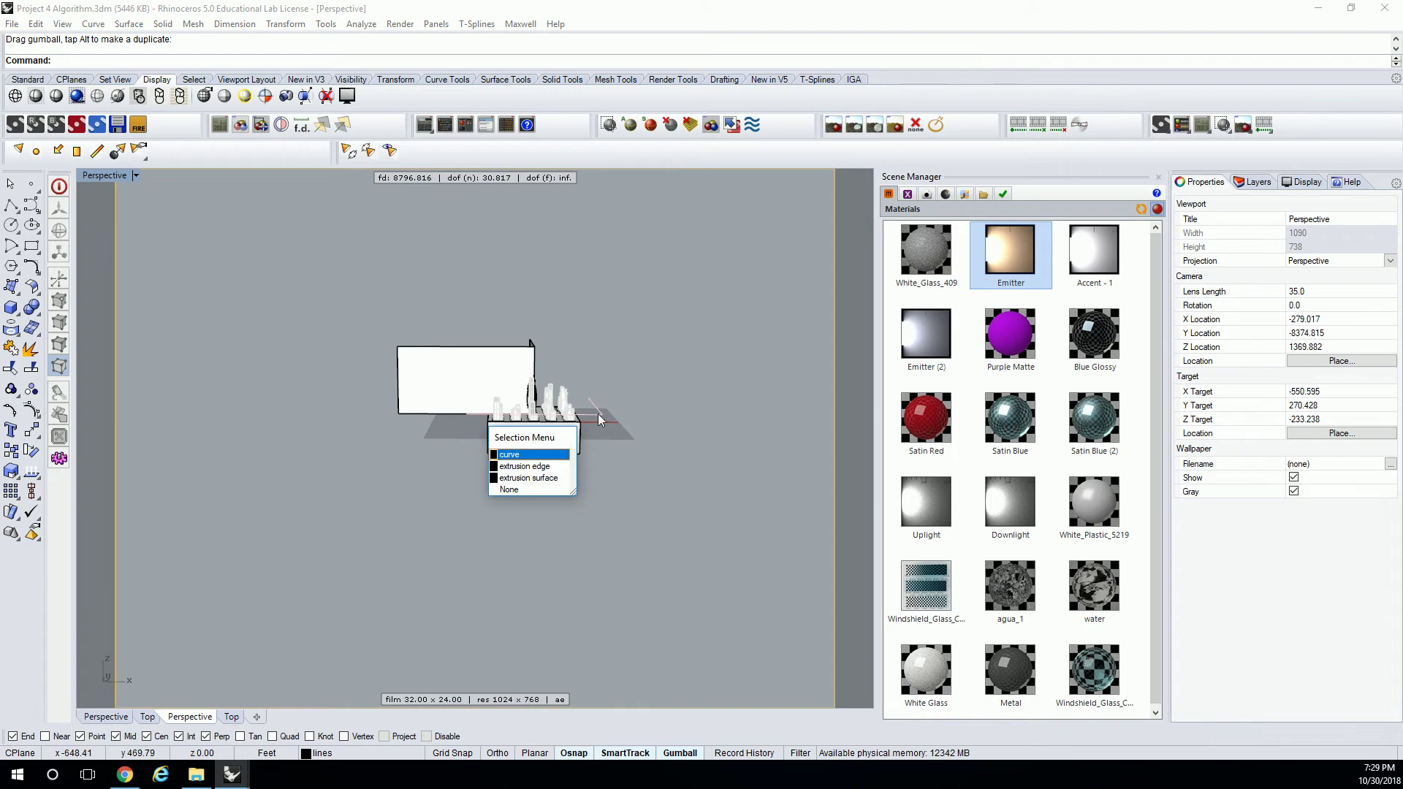
{"action": "left_click", "coordinate": [515, 463]}
{"action": "right_click_drag", "start_coordinate": [618, 430], "coordinate": [446, 436]}
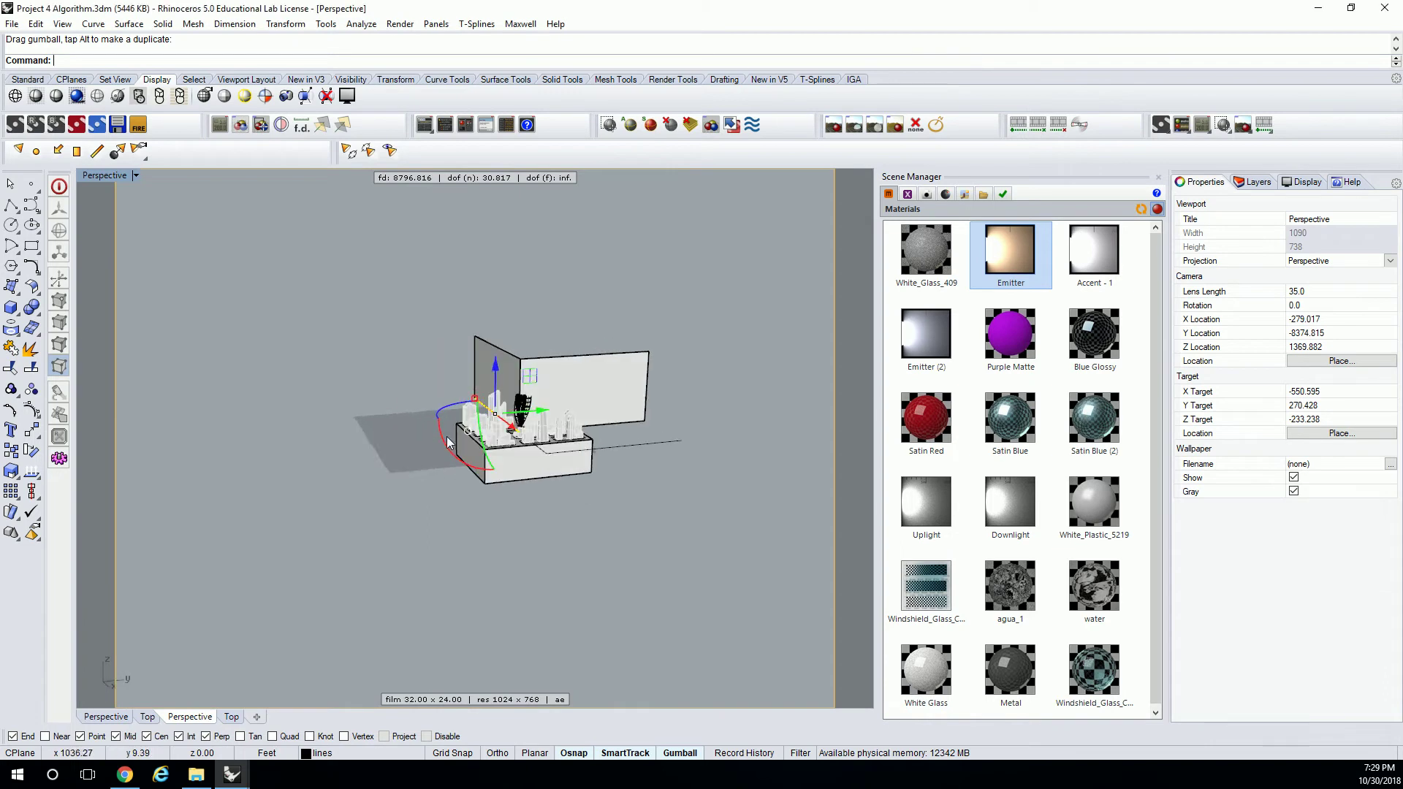
{"action": "left_click", "coordinate": [621, 424]}
{"action": "left_click", "coordinate": [685, 463]}
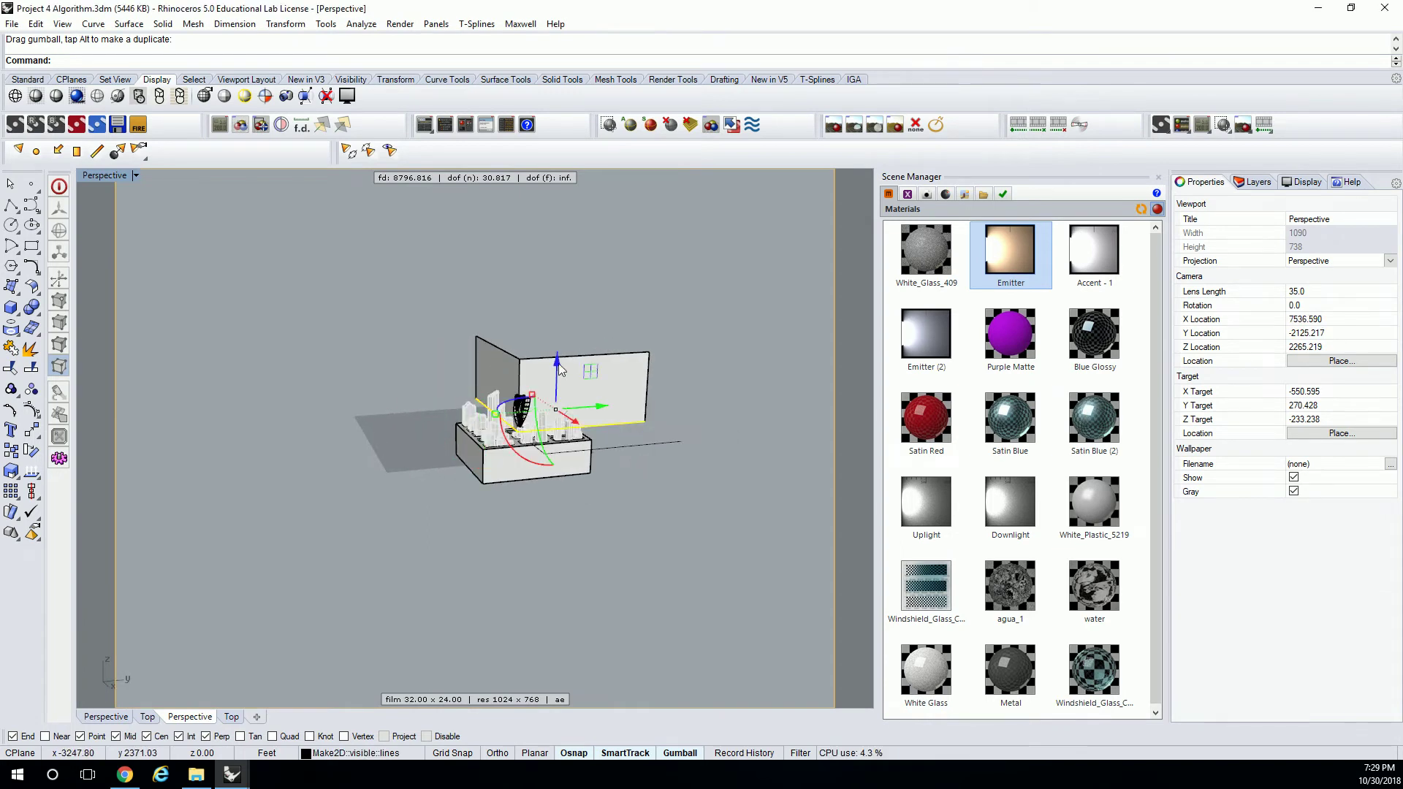
{"action": "left_click_drag", "start_coordinate": [558, 380], "coordinate": [642, 433]}
{"action": "left_click", "coordinate": [660, 465]}
Step: Check the extended walls from opposite sides, restore the four-viewport layout and examine the cut lines through the tower in plan
{"action": "right_click_drag", "start_coordinate": [660, 464], "coordinate": [270, 379]}
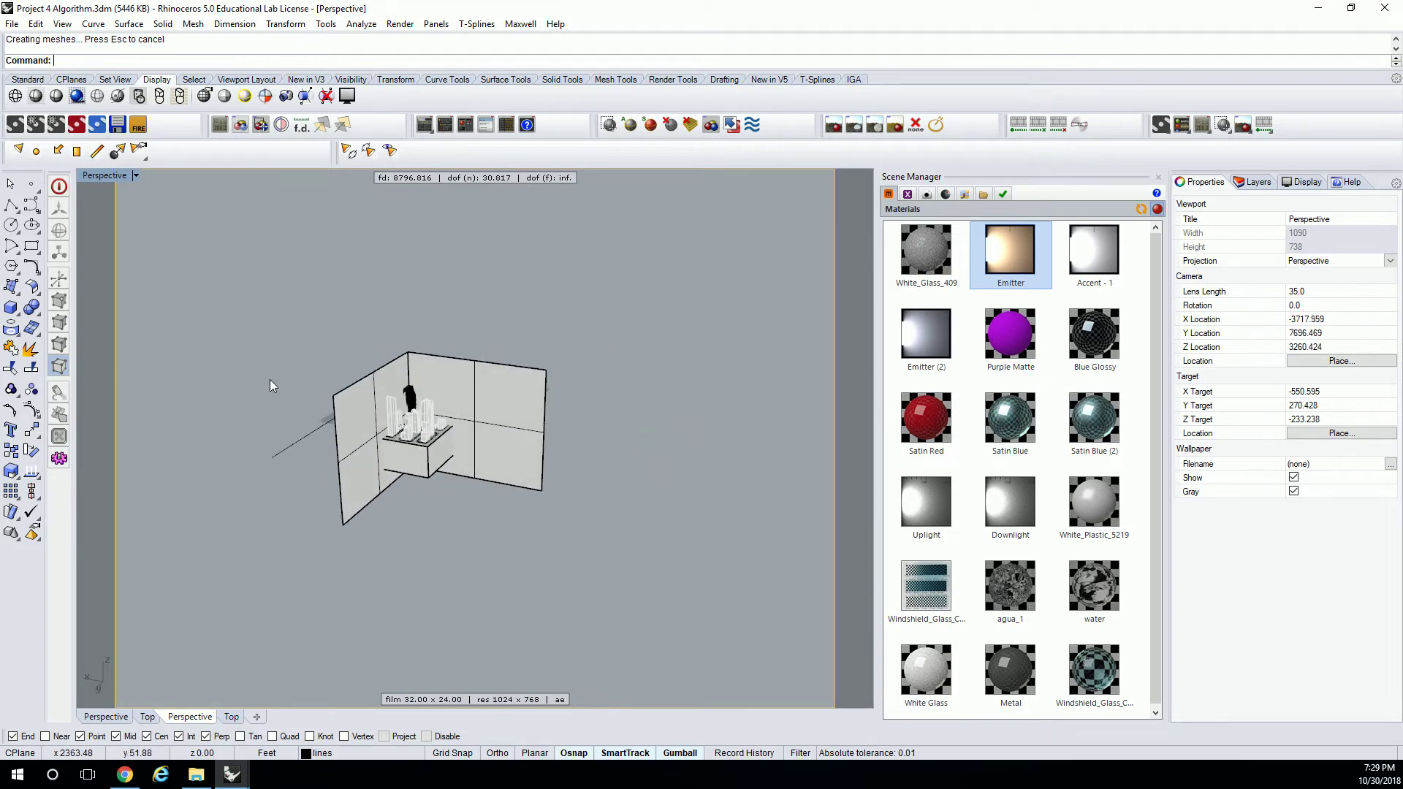
{"action": "right_click_drag", "start_coordinate": [270, 244], "coordinate": [571, 378]}
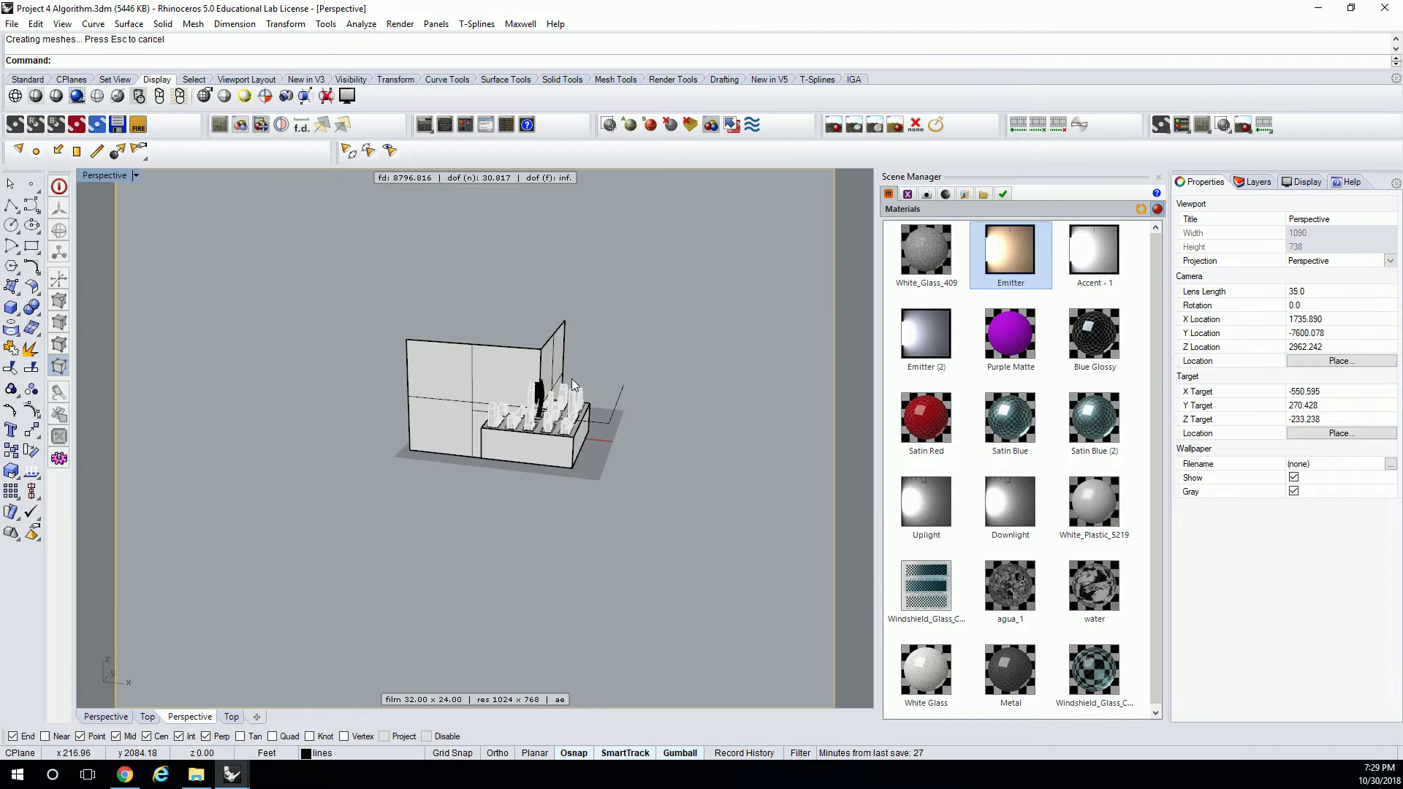
{"action": "double_click", "coordinate": [106, 176]}
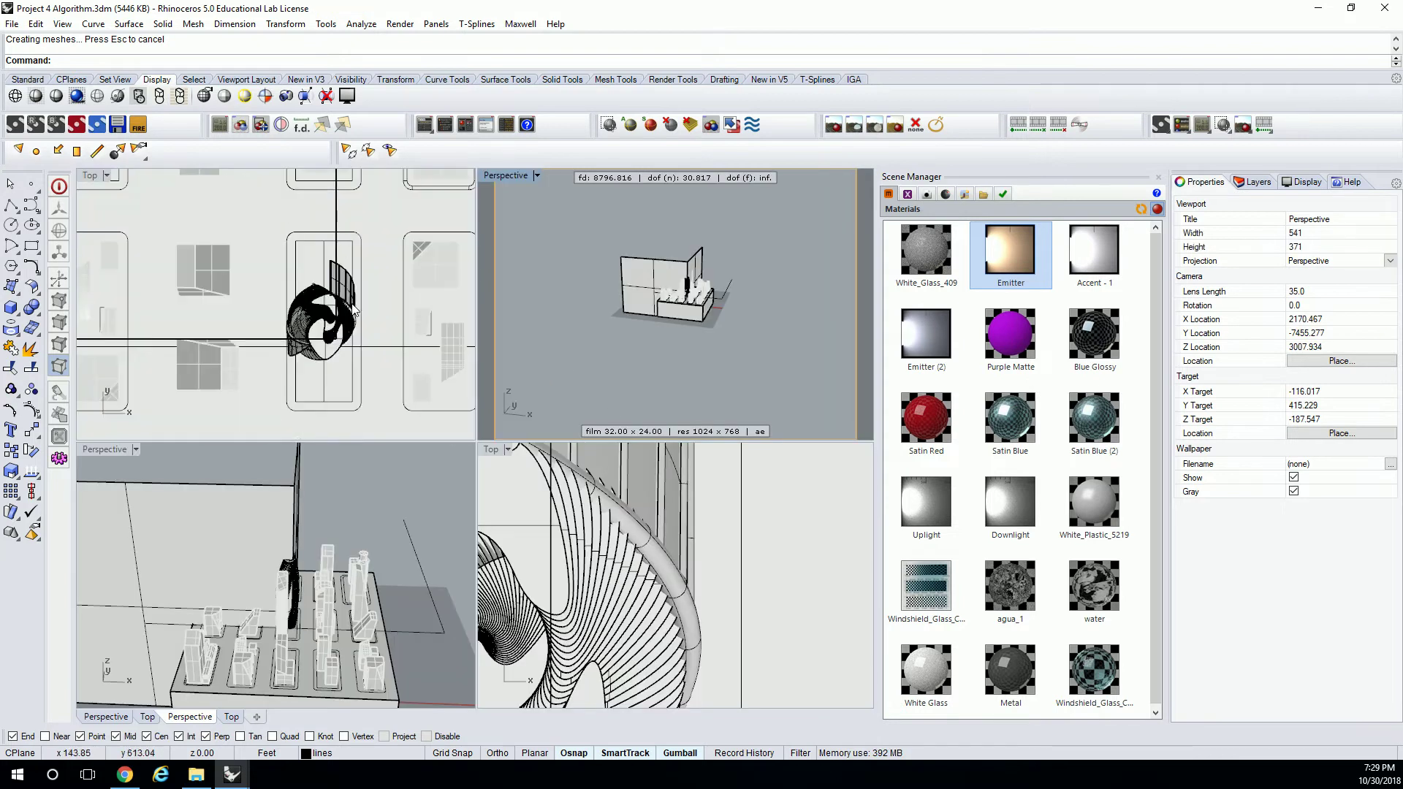
{"action": "scroll", "coordinate": [354, 310], "scroll_direction": "up", "scroll_amount": 5}
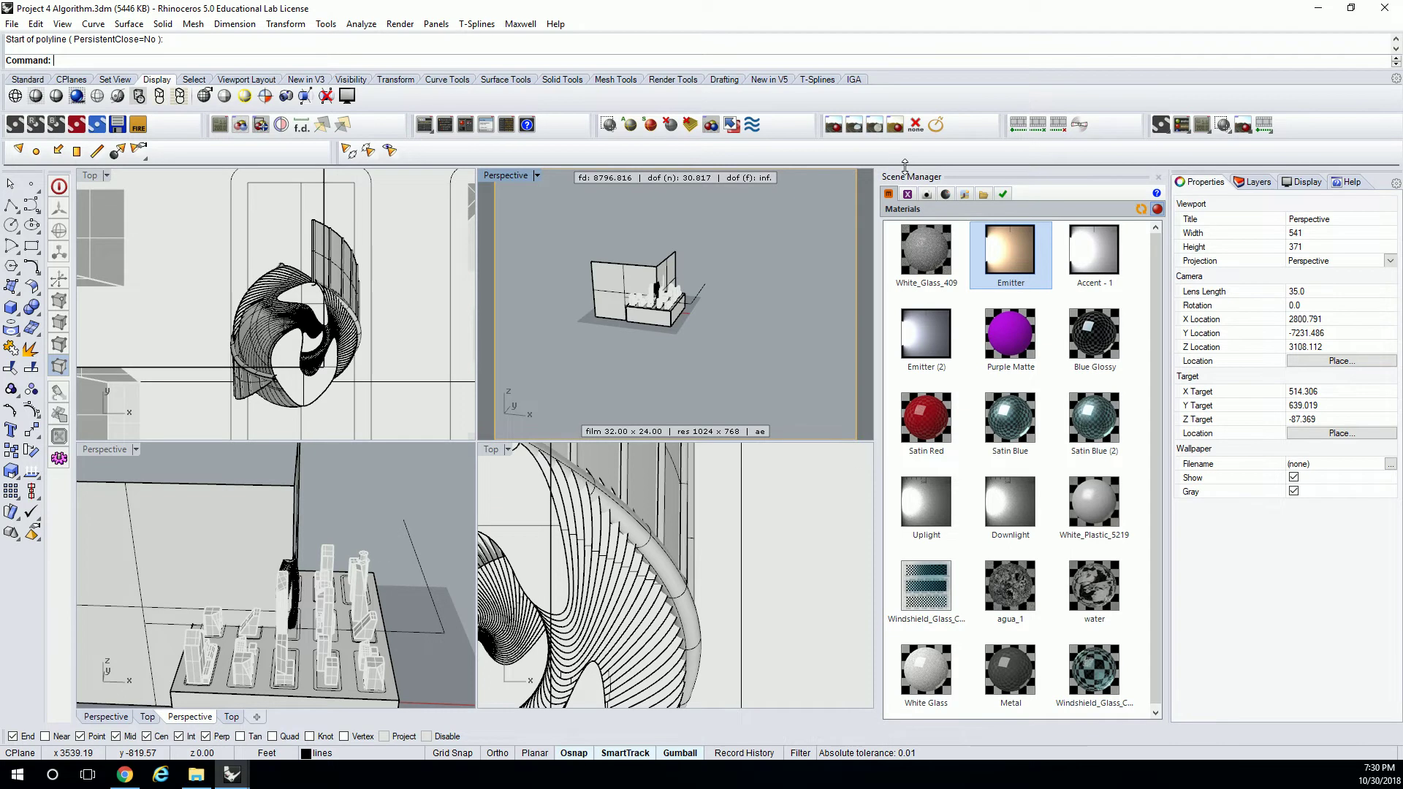
{"action": "scroll", "coordinate": [386, 314], "scroll_direction": "down", "scroll_amount": 4}
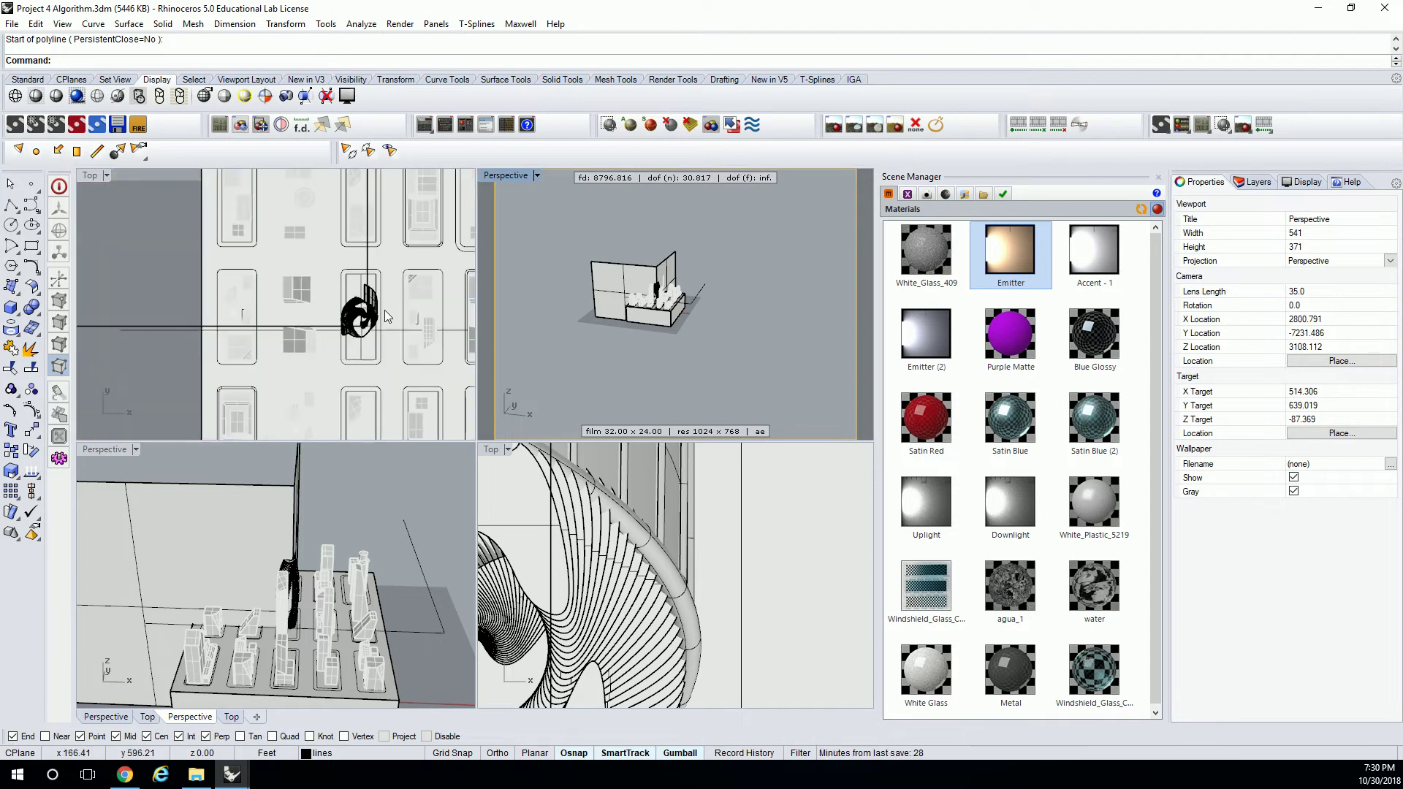
Step: Try to save the model under its current name and location
{"action": "left_click", "coordinate": [12, 23]}
{"action": "left_click", "coordinate": [22, 95]}
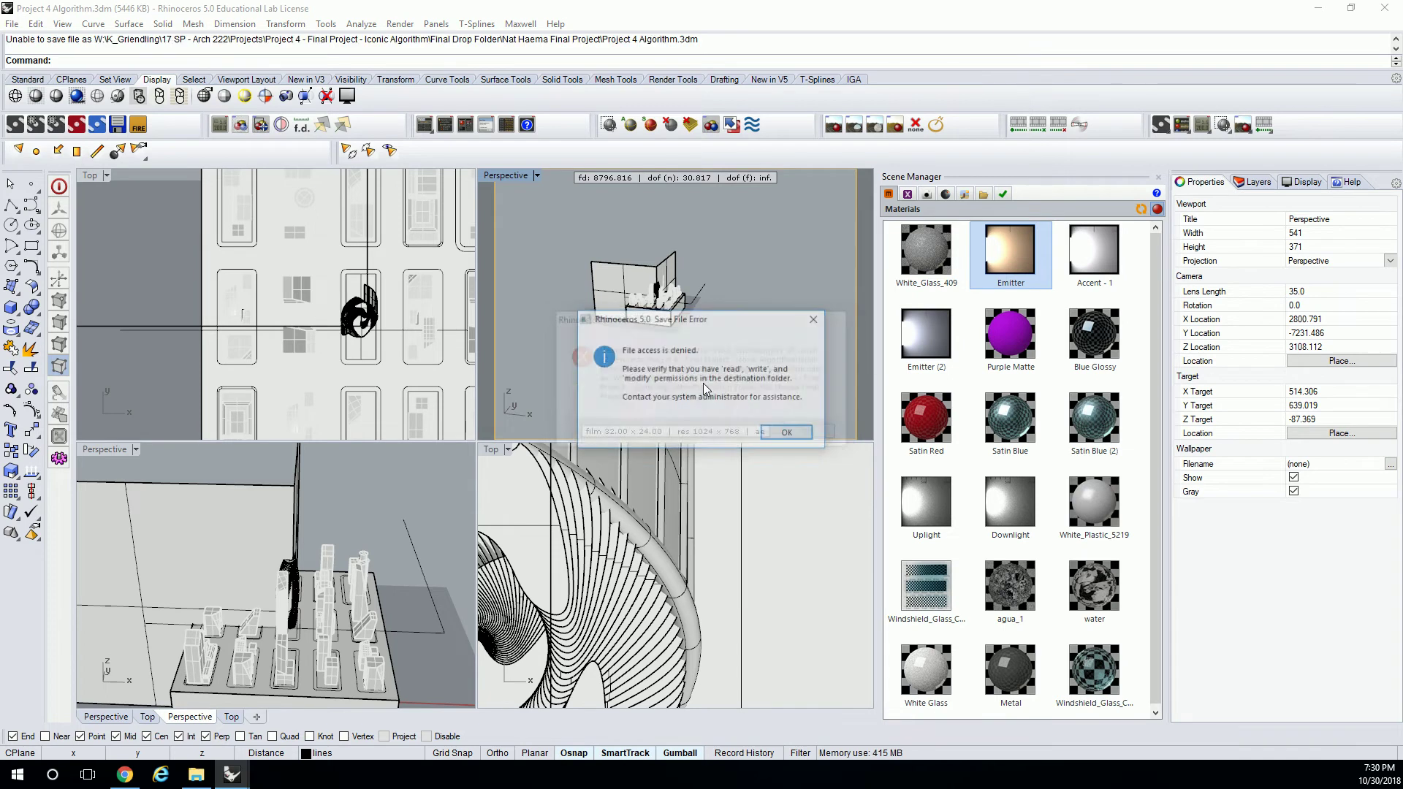
{"action": "key", "text": "Return"}
Step: Save the model as Project 4 Algorithm.3dm in the faculty home folder on the S: network drive
{"action": "left_click", "coordinate": [13, 24]}
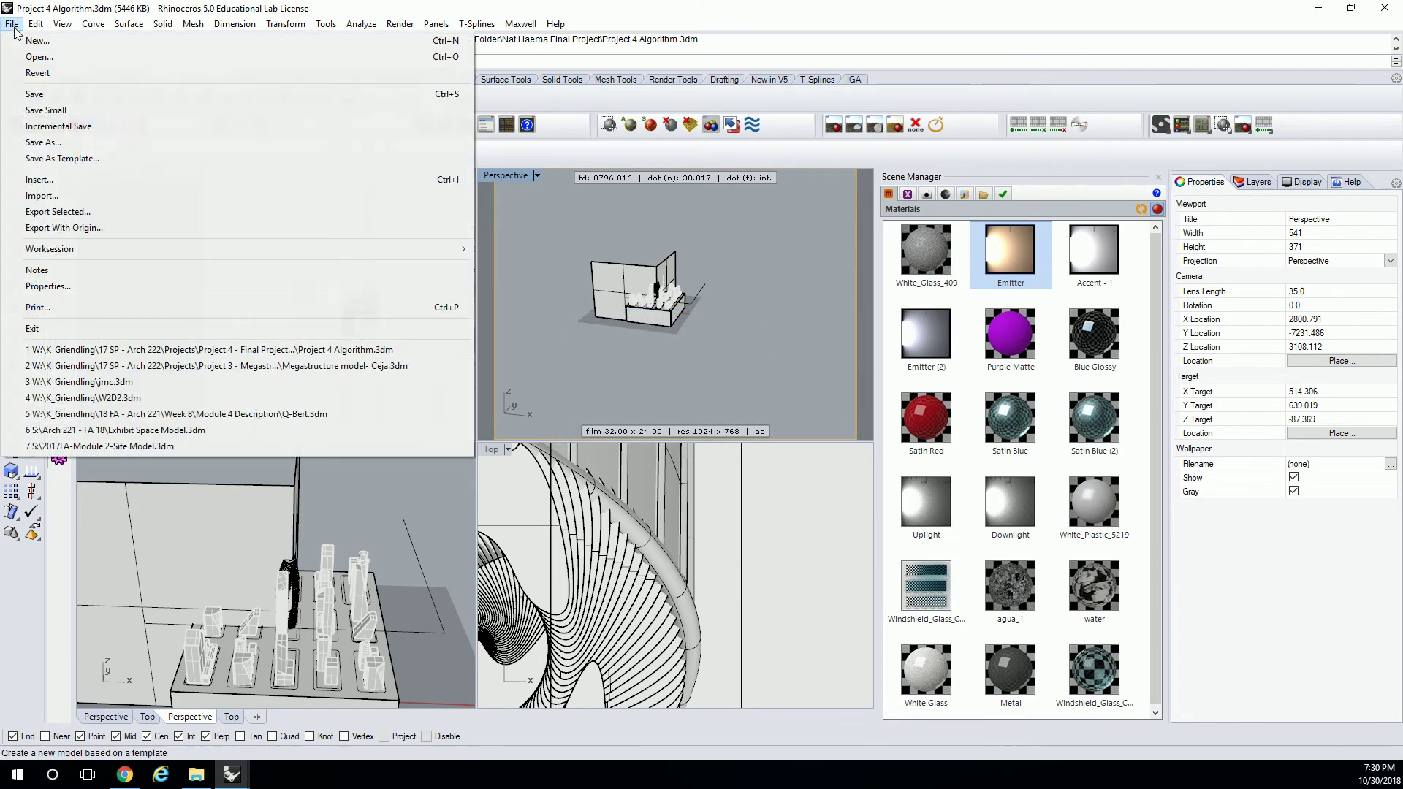
{"action": "left_click", "coordinate": [43, 142]}
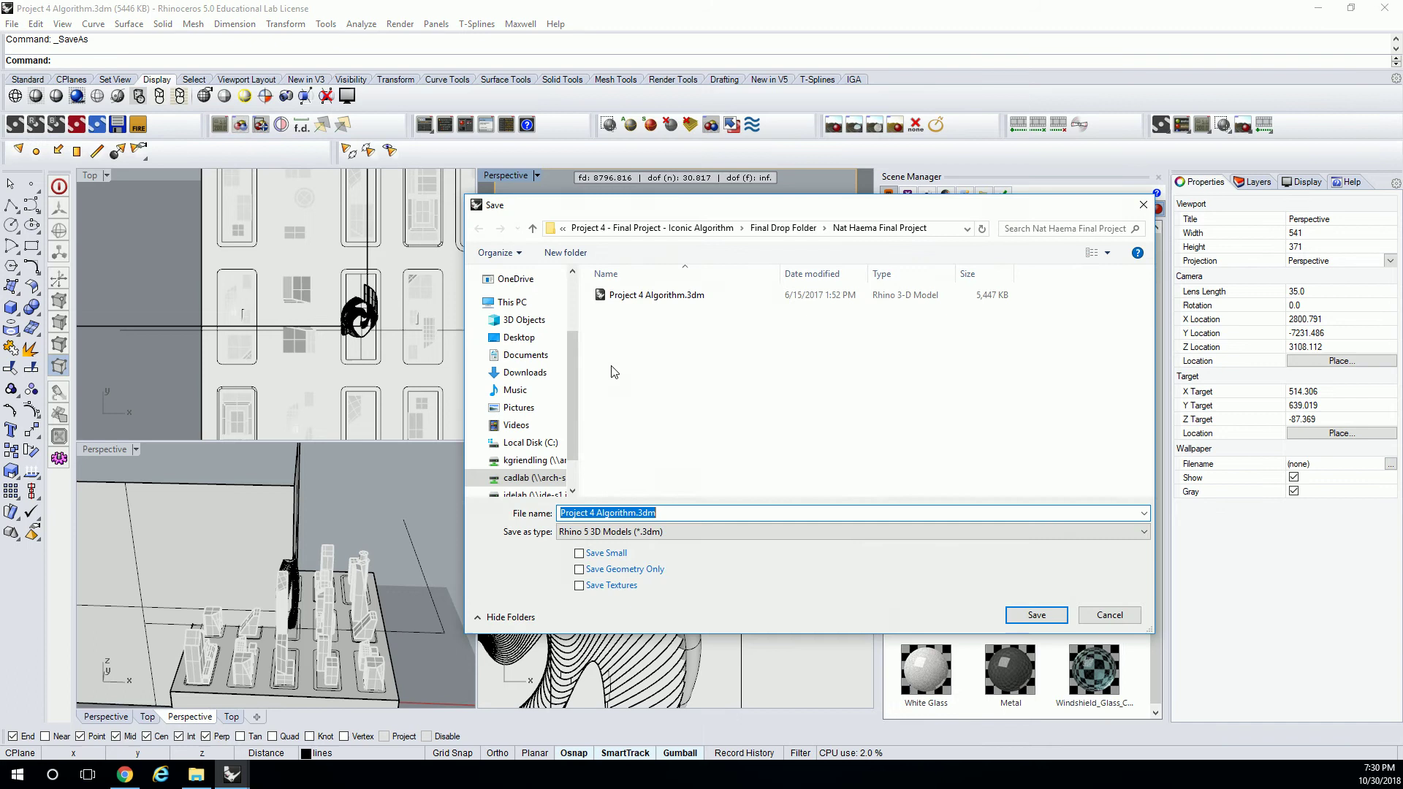
{"action": "scroll", "coordinate": [526, 438], "scroll_direction": "down", "scroll_amount": 2}
{"action": "left_click", "coordinate": [513, 453]}
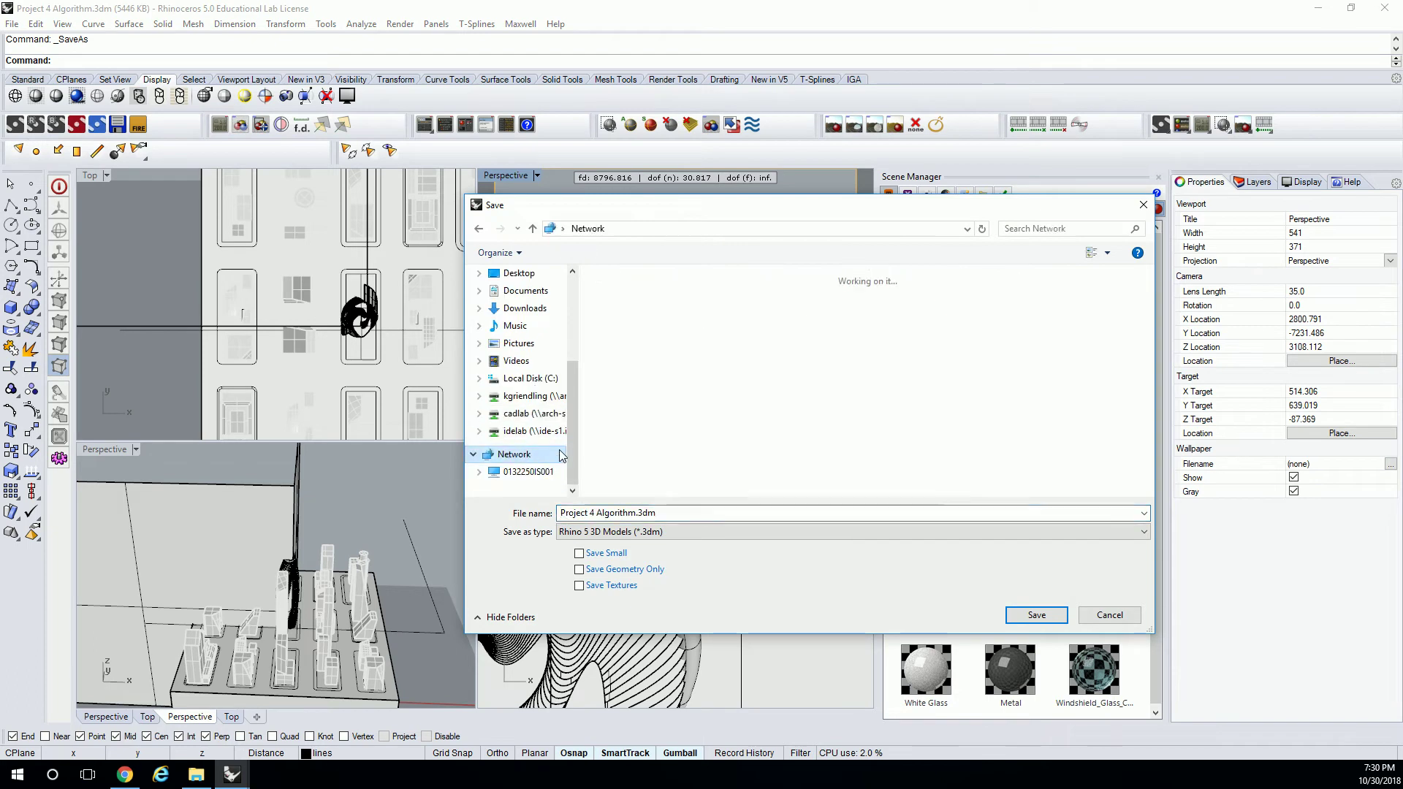
{"action": "left_click", "coordinate": [526, 397]}
{"action": "left_click", "coordinate": [1037, 615]}
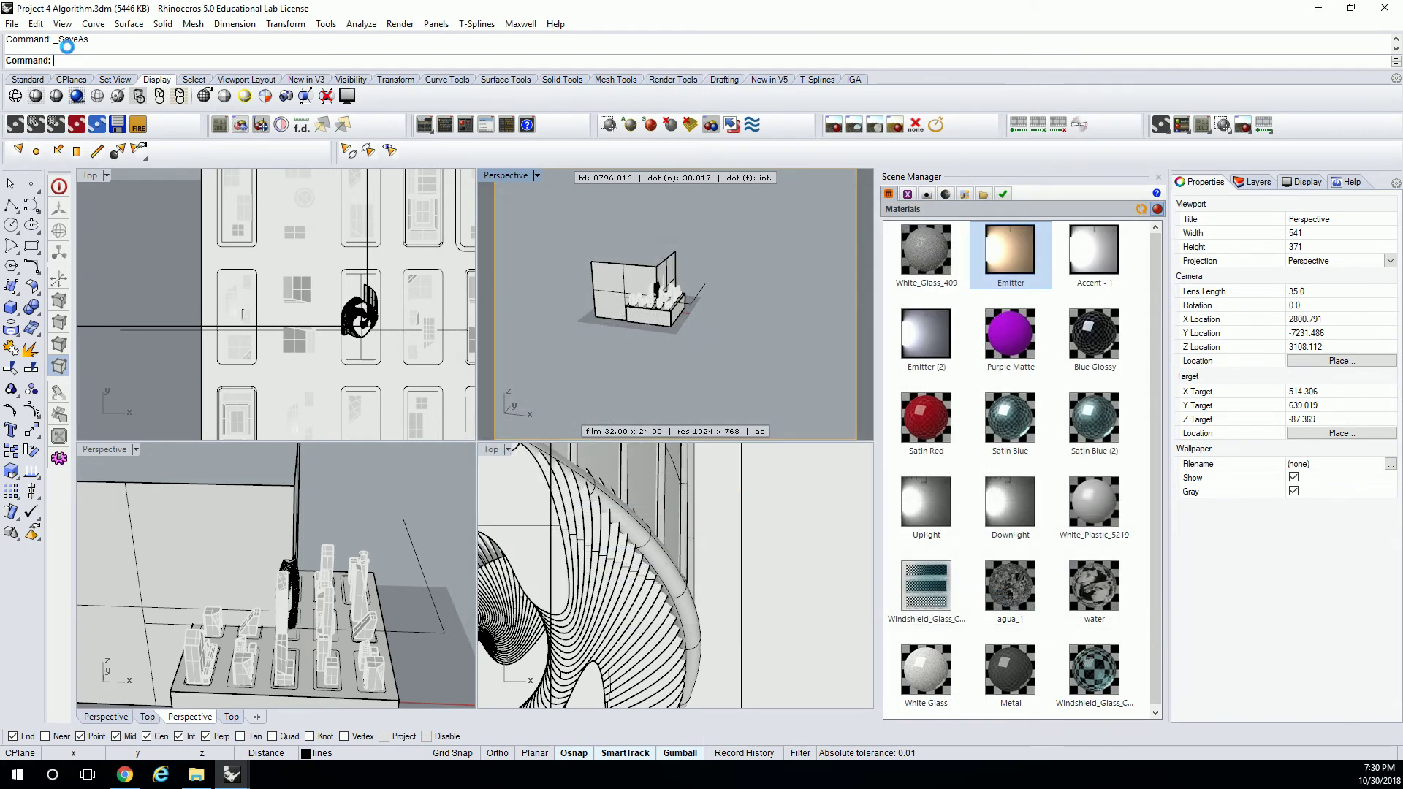
Step: Save a separate version in the same S: drive folder as Project 4 Algorithm-CUT.3dm
{"action": "left_click", "coordinate": [35, 23]}
{"action": "mouse_move", "coordinate": [12, 24]}
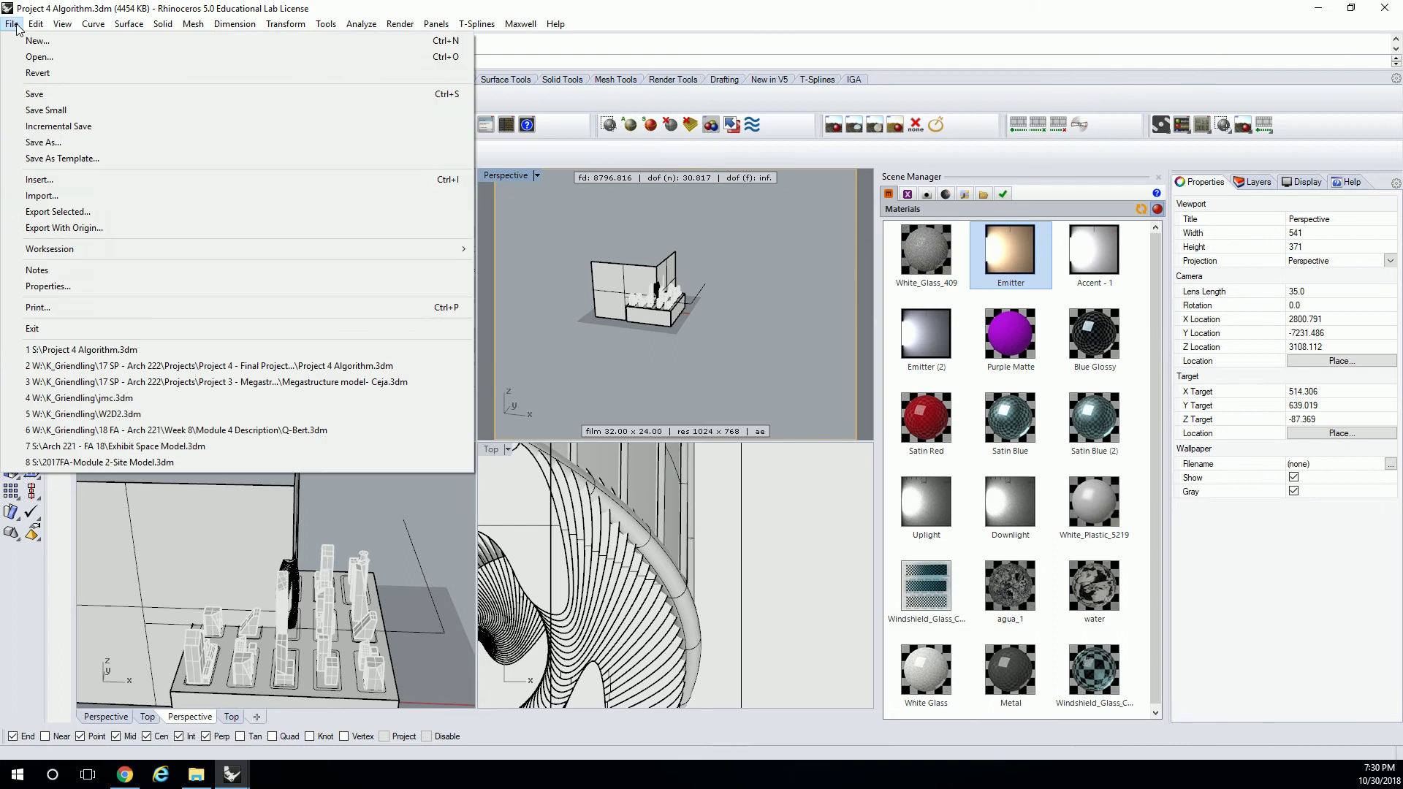
{"action": "left_click", "coordinate": [45, 142]}
{"action": "left_click", "coordinate": [664, 532]}
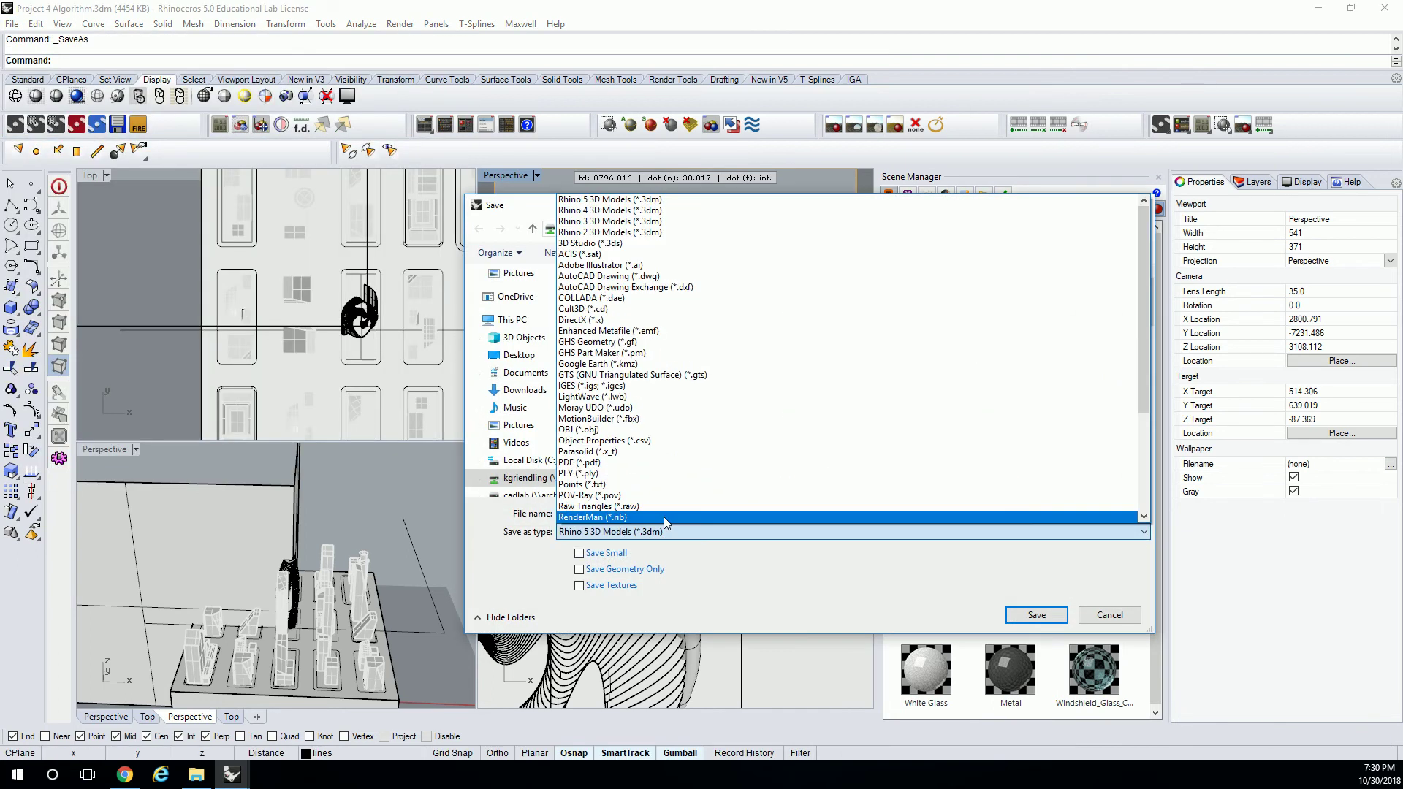
{"action": "key", "text": "Escape"}
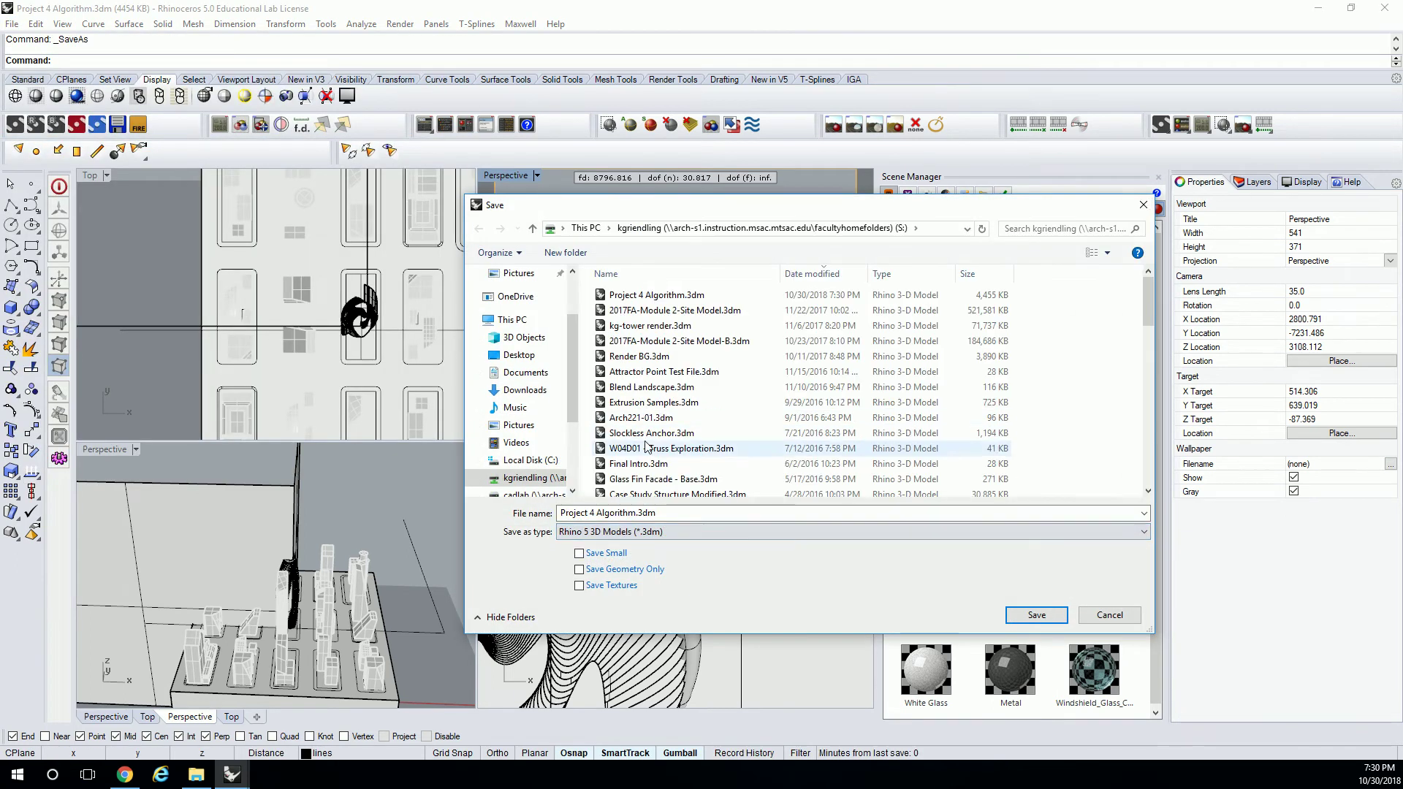
{"action": "left_click", "coordinate": [638, 513]}
{"action": "left_click", "coordinate": [637, 512]}
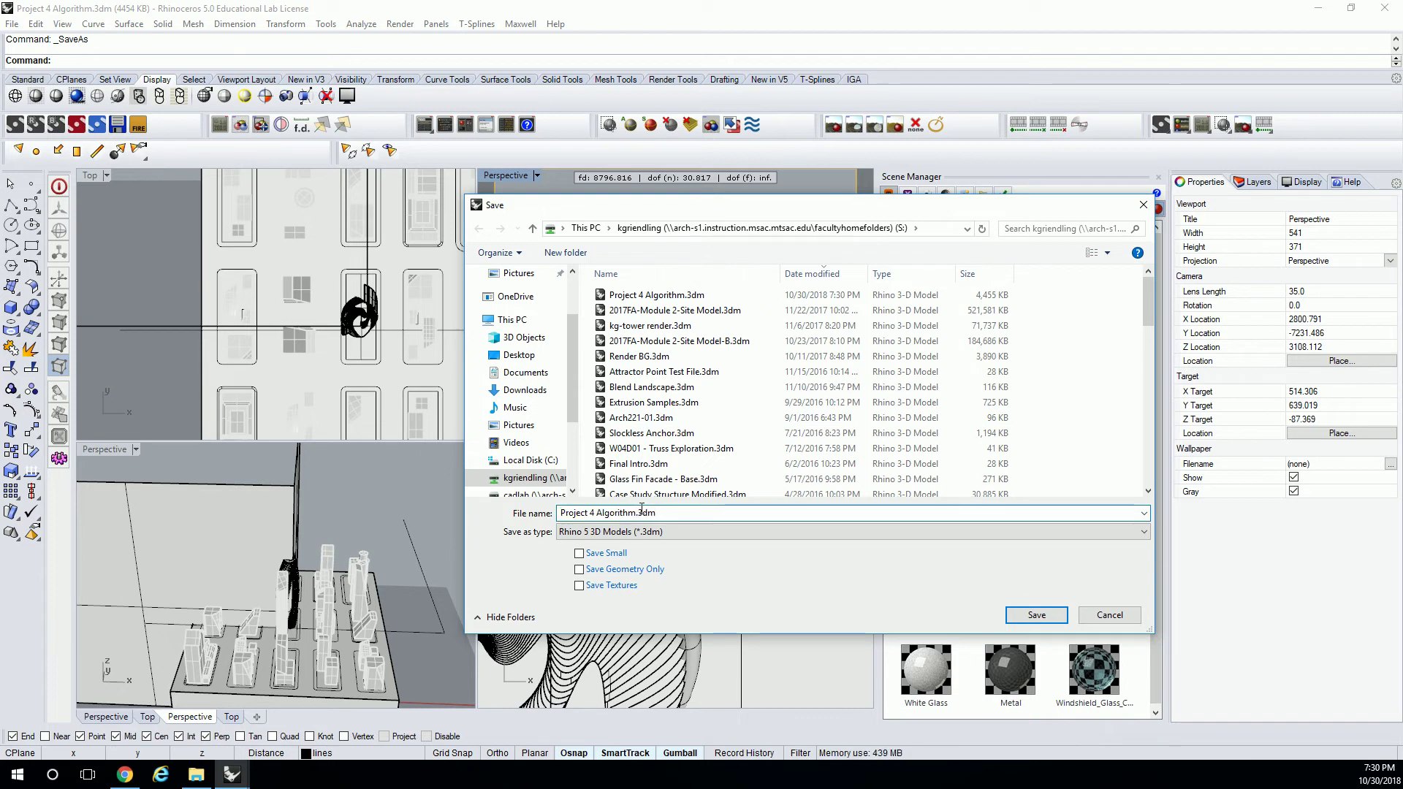
{"action": "type", "text": "-CUT"}
{"action": "key", "text": "Return"}
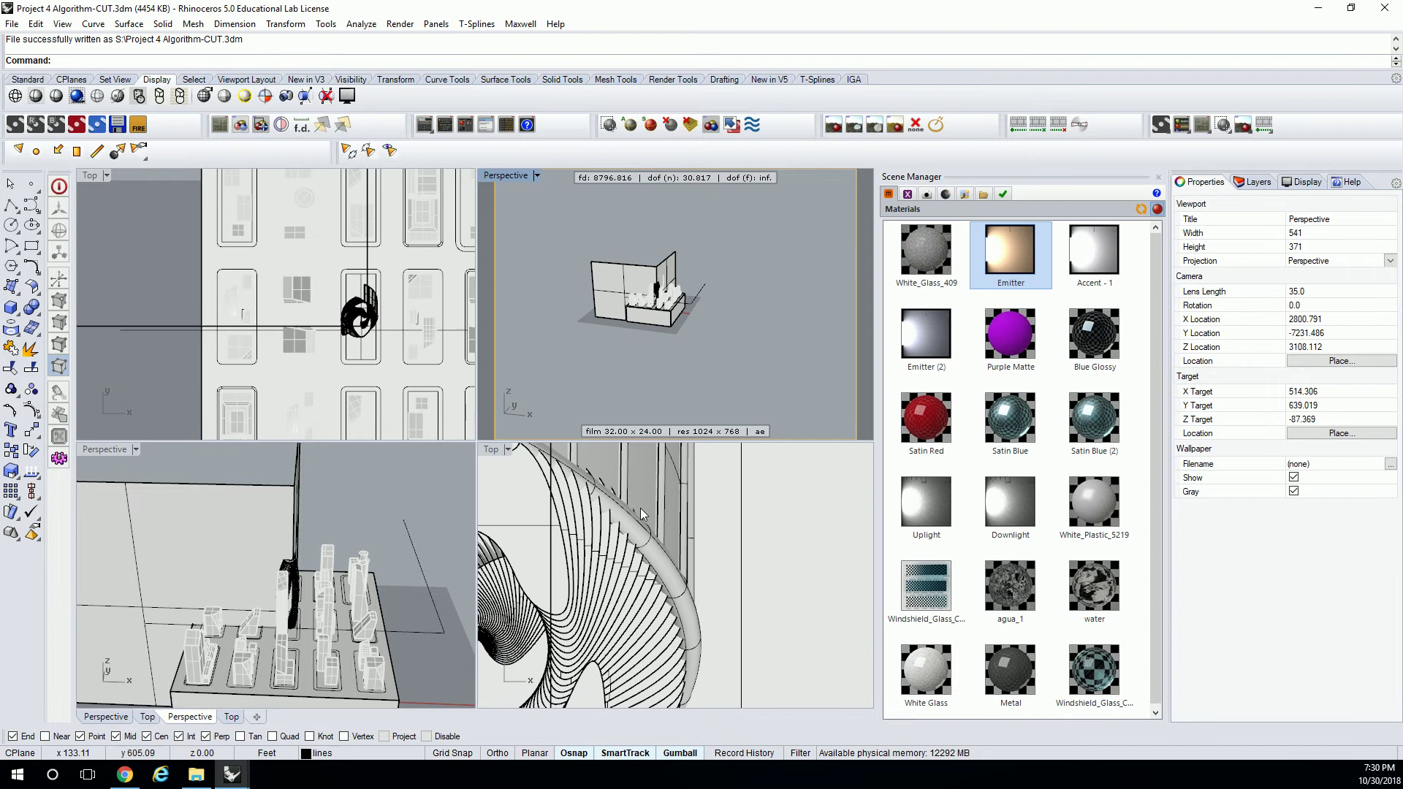
Step: Delete the leftover construction line that extends east of the city base in plan
{"action": "right_click_drag", "start_coordinate": [388, 317], "coordinate": [329, 305]}
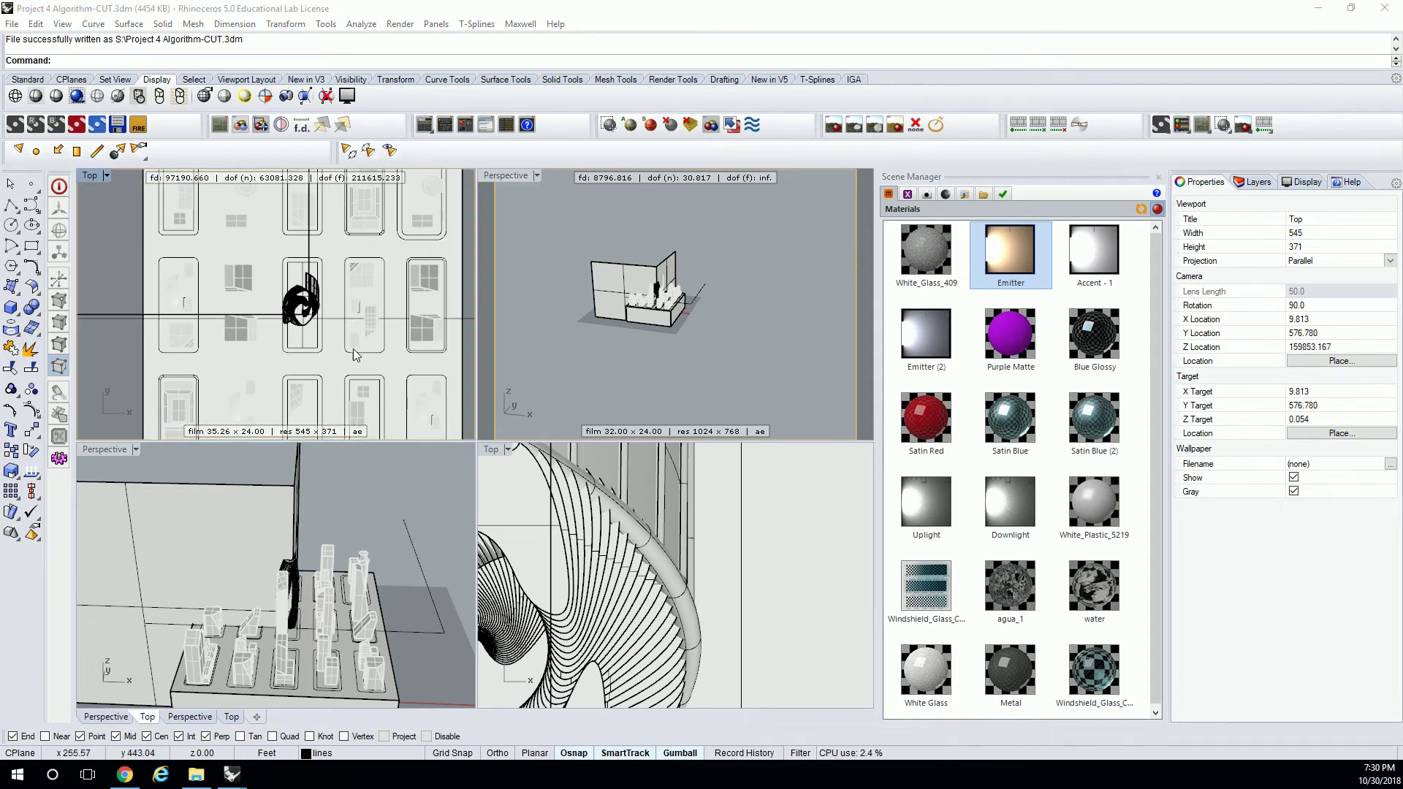
{"action": "scroll", "coordinate": [345, 287], "scroll_direction": "down", "scroll_amount": 3}
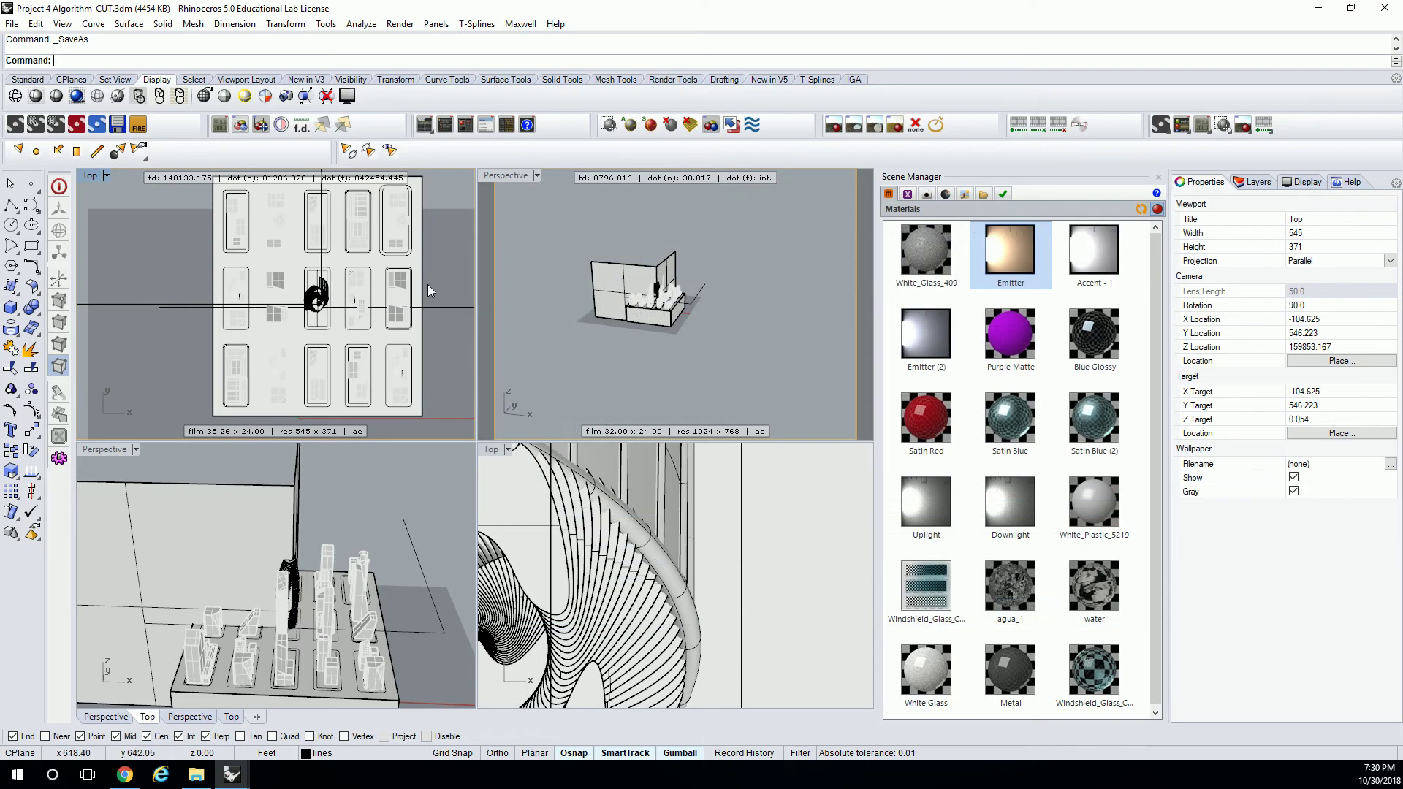
{"action": "scroll", "coordinate": [391, 277], "scroll_direction": "down", "scroll_amount": 3}
{"action": "left_click_drag", "start_coordinate": [405, 283], "coordinate": [361, 327]}
{"action": "key", "text": "Delete"}
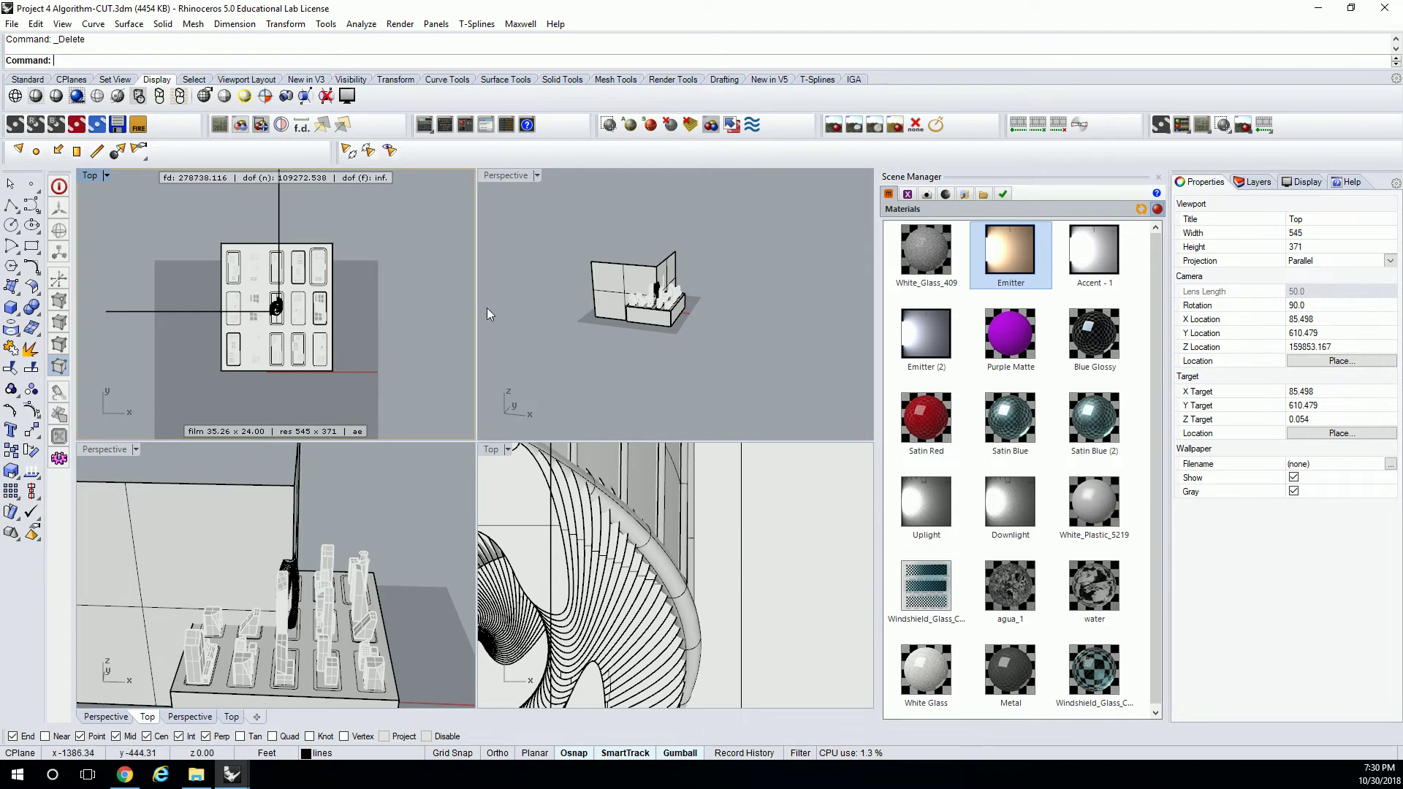
Step: Examine from several angles and distances how the L-shaped cutting walls meet the twisted tower and the city base
{"action": "right_click_drag", "start_coordinate": [702, 351], "coordinate": [726, 359]}
{"action": "scroll", "coordinate": [726, 359], "scroll_direction": "up", "scroll_amount": 6}
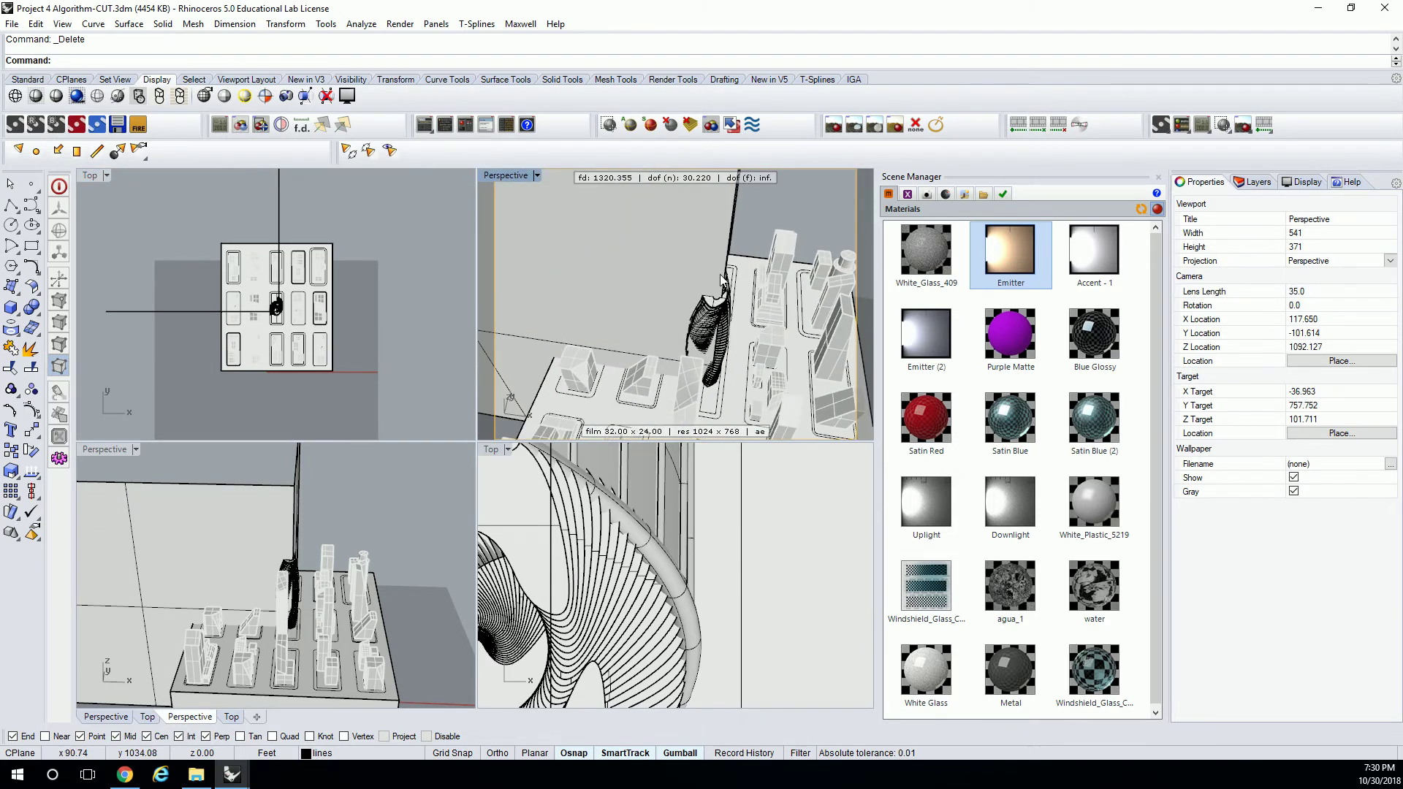
{"action": "scroll", "coordinate": [714, 286], "scroll_direction": "down", "scroll_amount": 3}
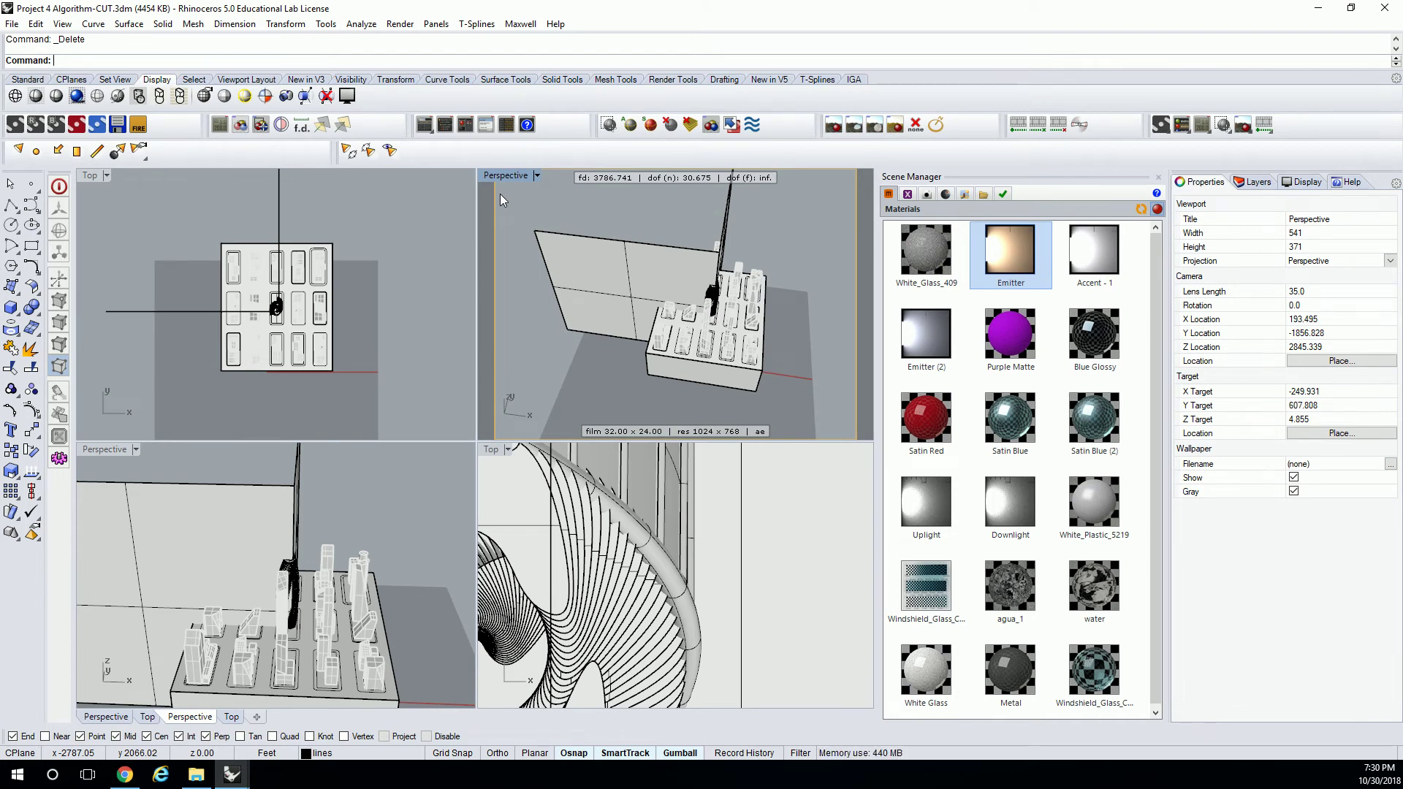
{"action": "right_click_drag", "start_coordinate": [762, 305], "coordinate": [718, 292]}
{"action": "scroll", "coordinate": [718, 293], "scroll_direction": "up", "scroll_amount": 10}
{"action": "scroll", "coordinate": [719, 294], "scroll_direction": "up", "scroll_amount": 5}
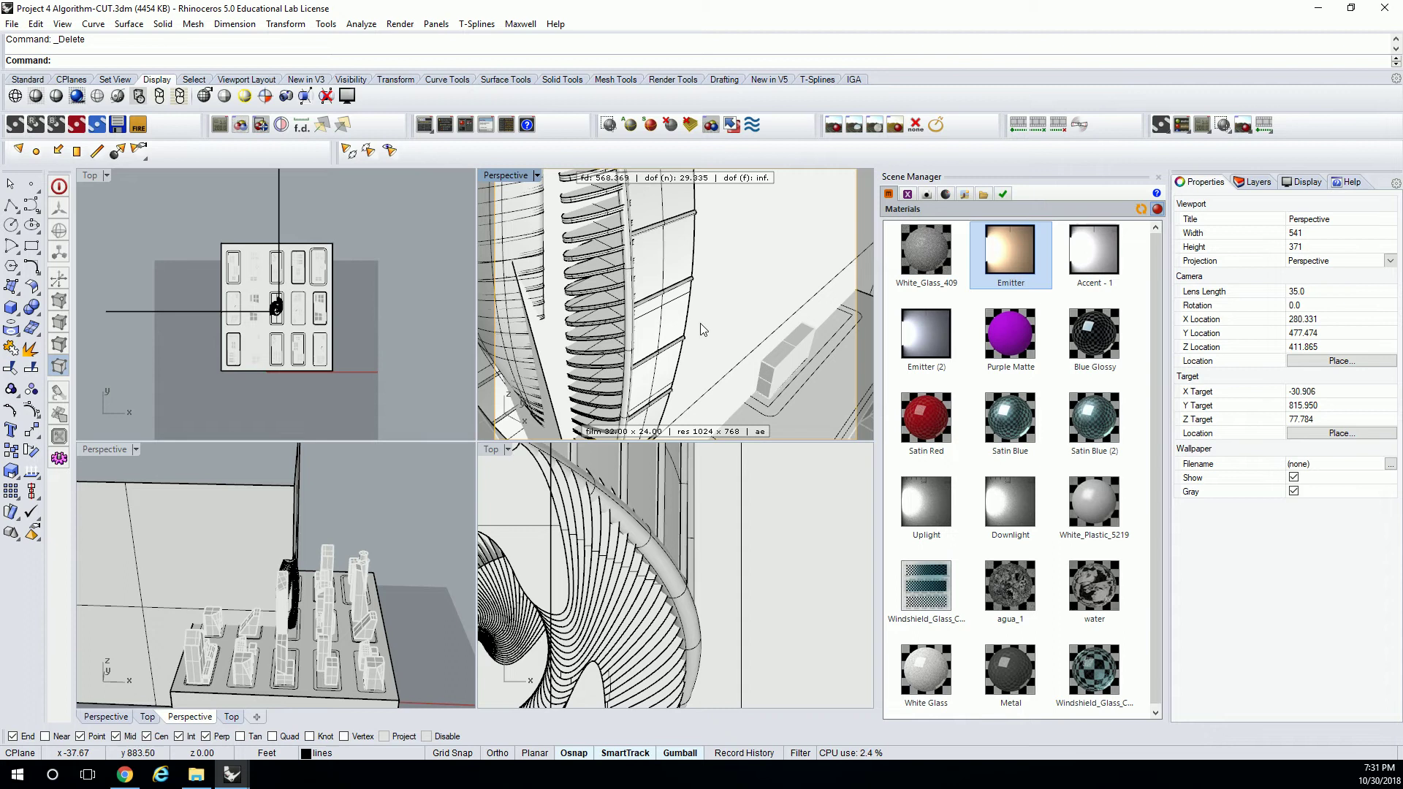
{"action": "scroll", "coordinate": [703, 328], "scroll_direction": "down", "scroll_amount": 10}
{"action": "right_click_drag", "start_coordinate": [704, 328], "coordinate": [802, 322]}
{"action": "scroll", "coordinate": [305, 316], "scroll_direction": "up", "scroll_amount": 3}
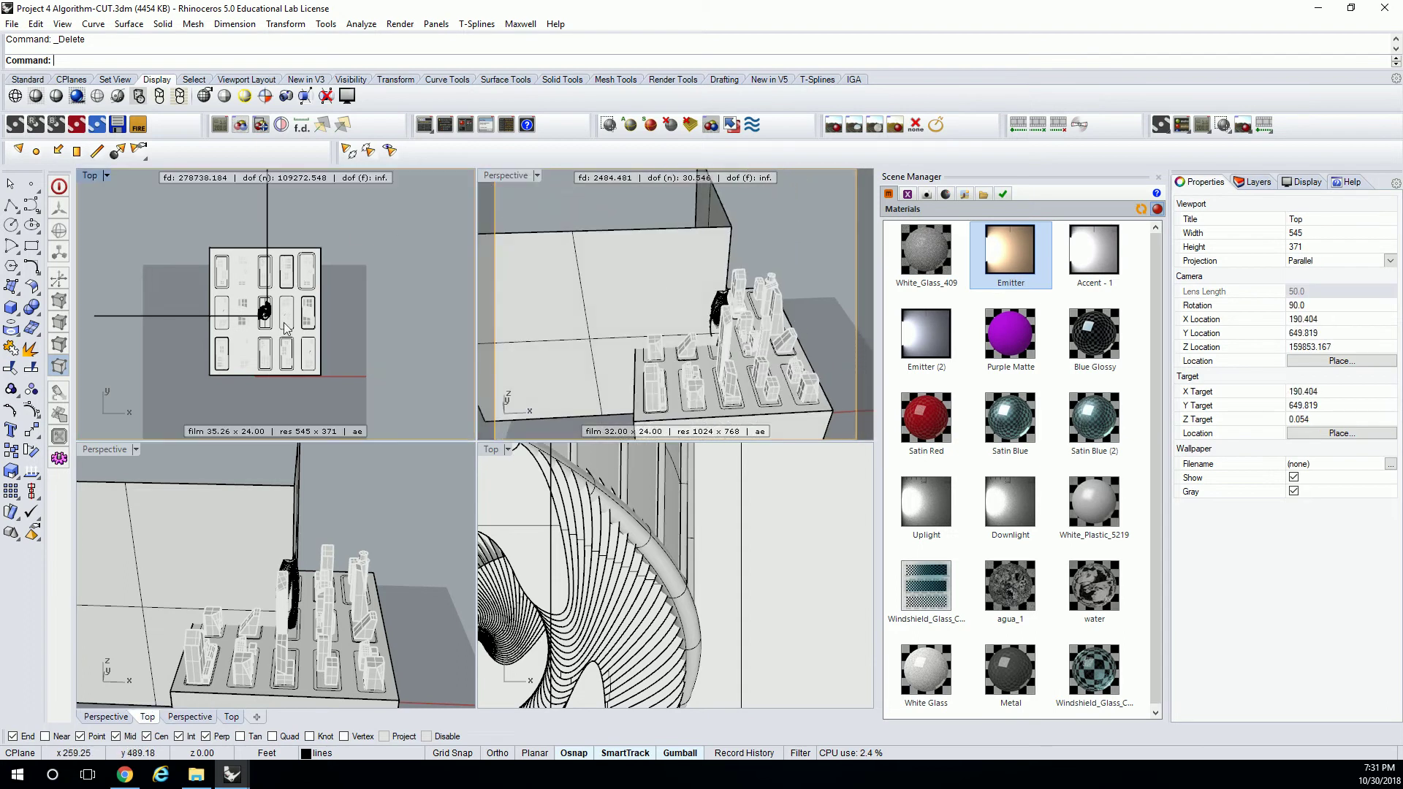
{"action": "key", "text": "Return"}
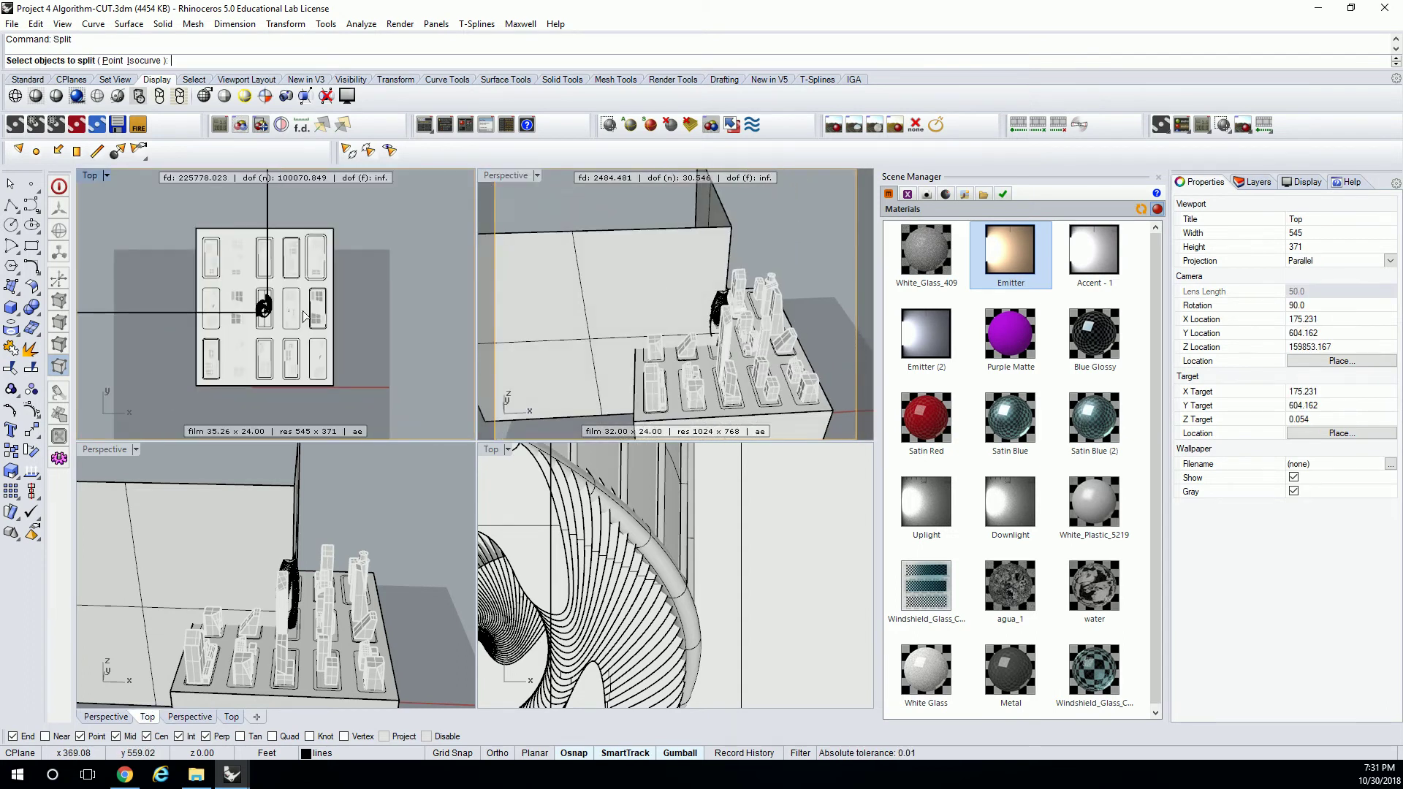
{"action": "left_click", "coordinate": [694, 252]}
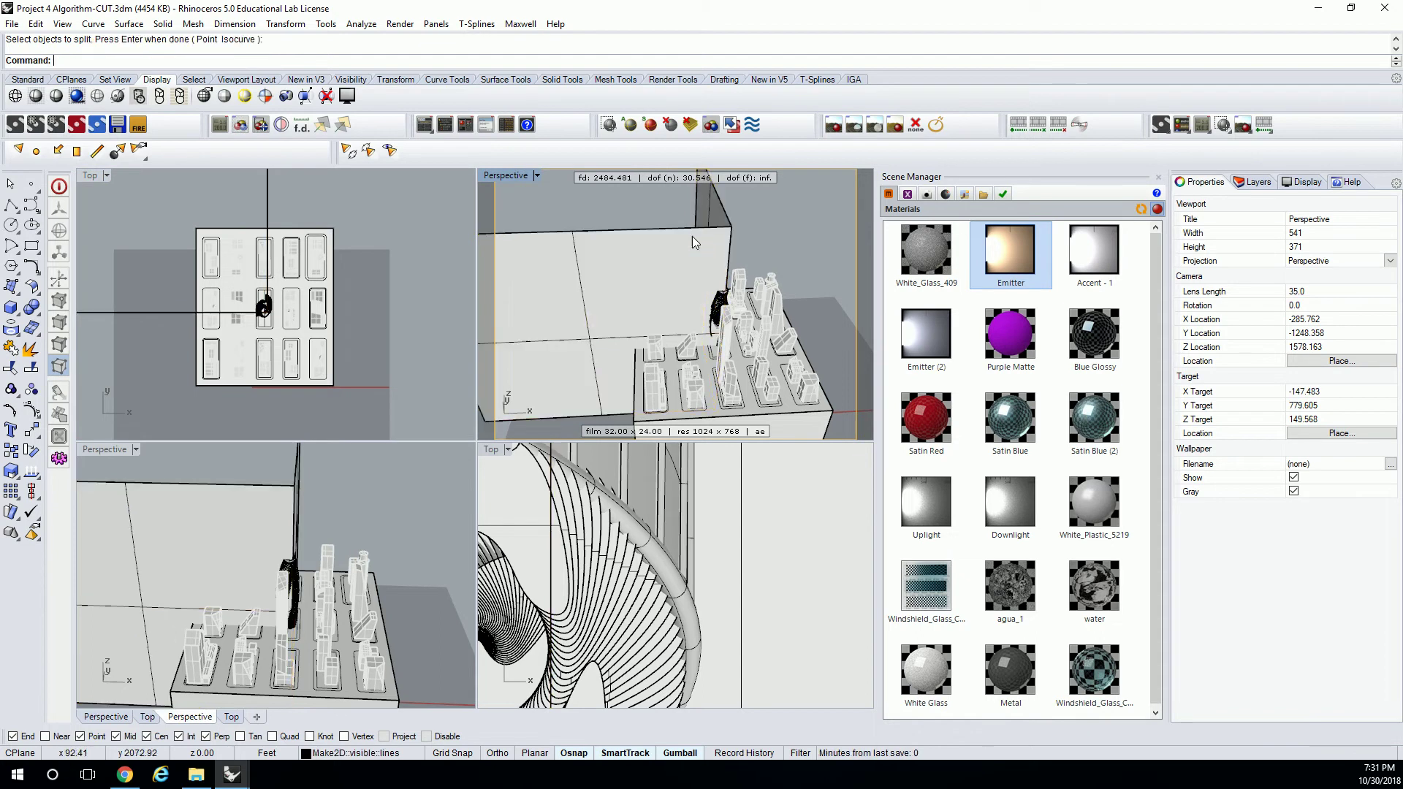
{"action": "key", "text": "Escape"}
Step: Split the tower and all other selectable city objects, using the L-shaped walls as the cutting object
{"action": "key", "text": "Return"}
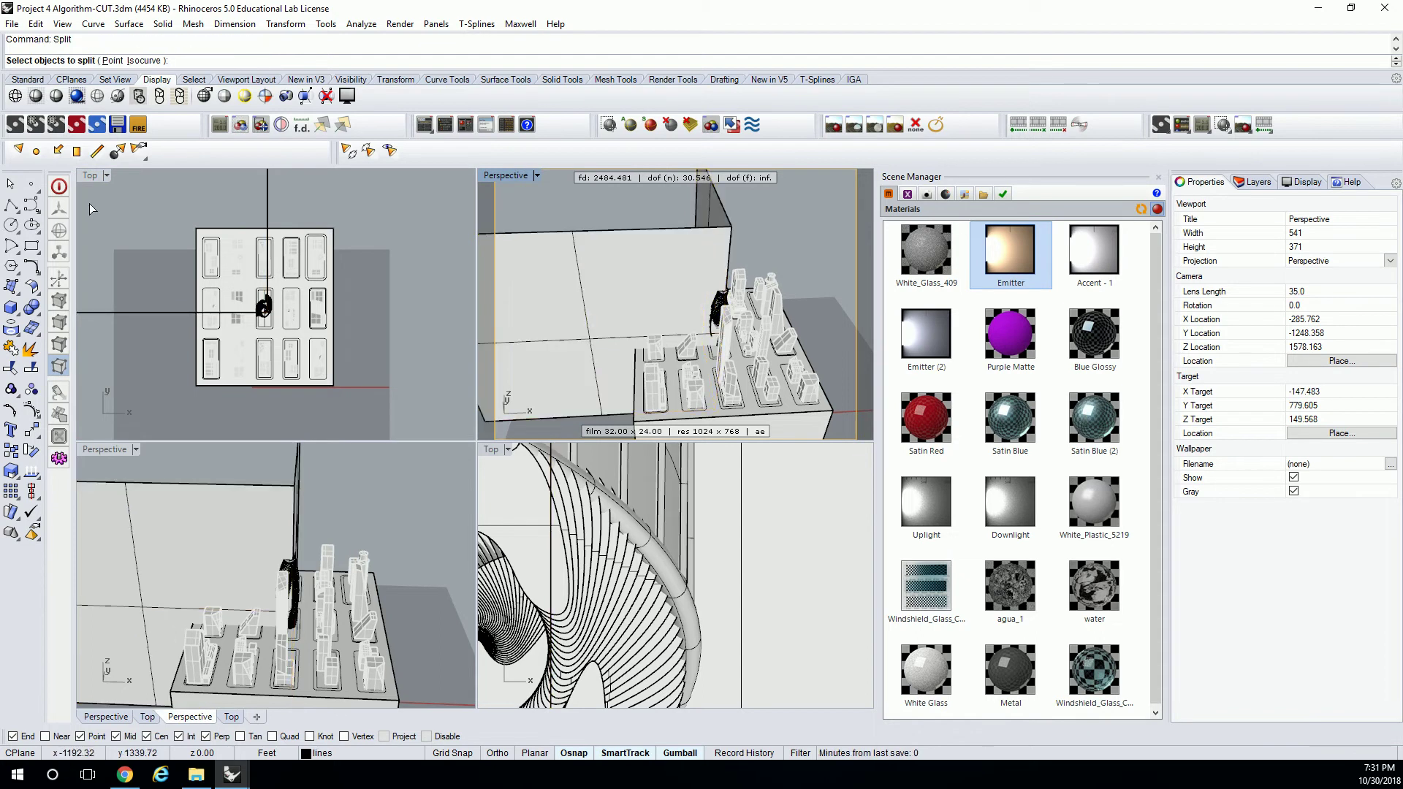
{"action": "left_click_drag", "start_coordinate": [149, 212], "coordinate": [384, 408]}
{"action": "key", "text": "Return"}
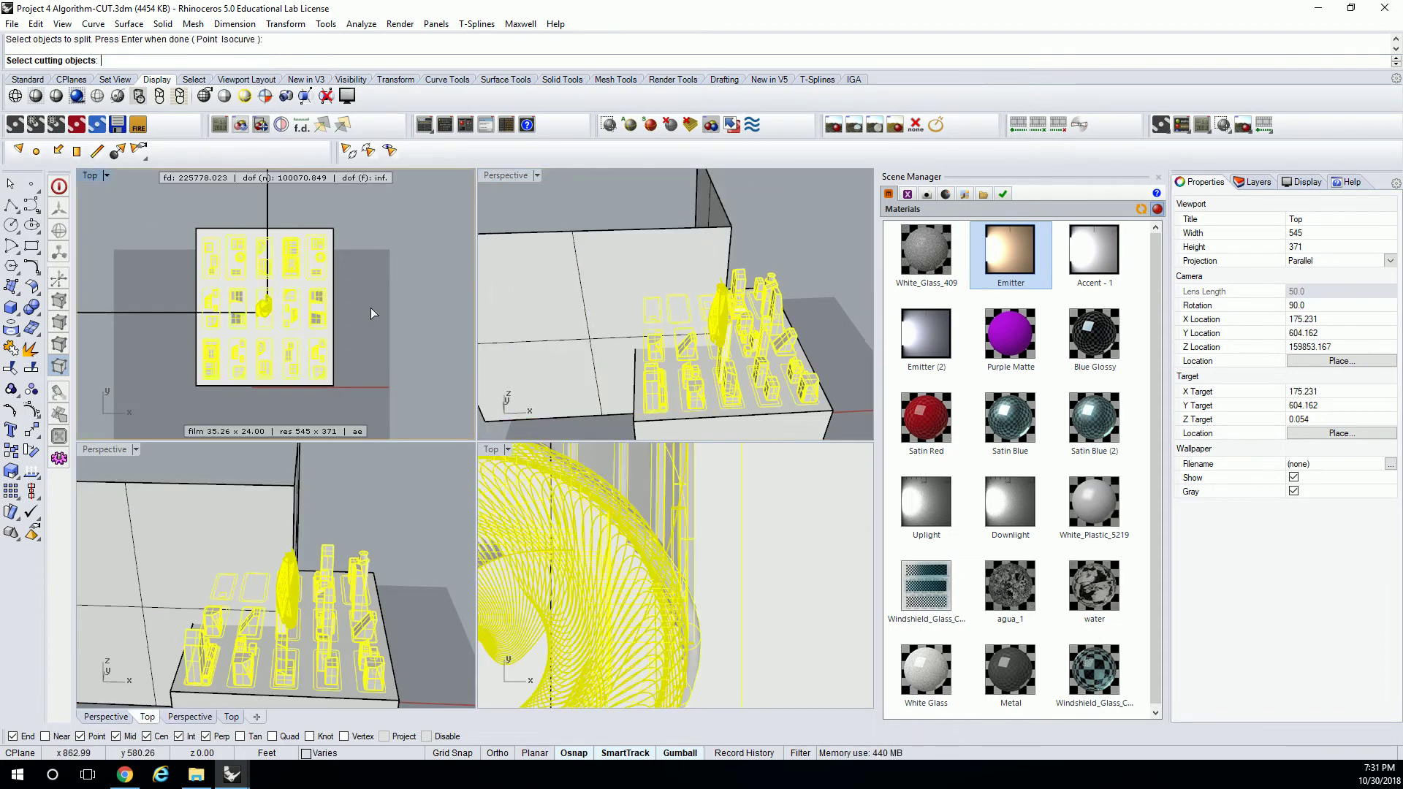
{"action": "left_click", "coordinate": [734, 216]}
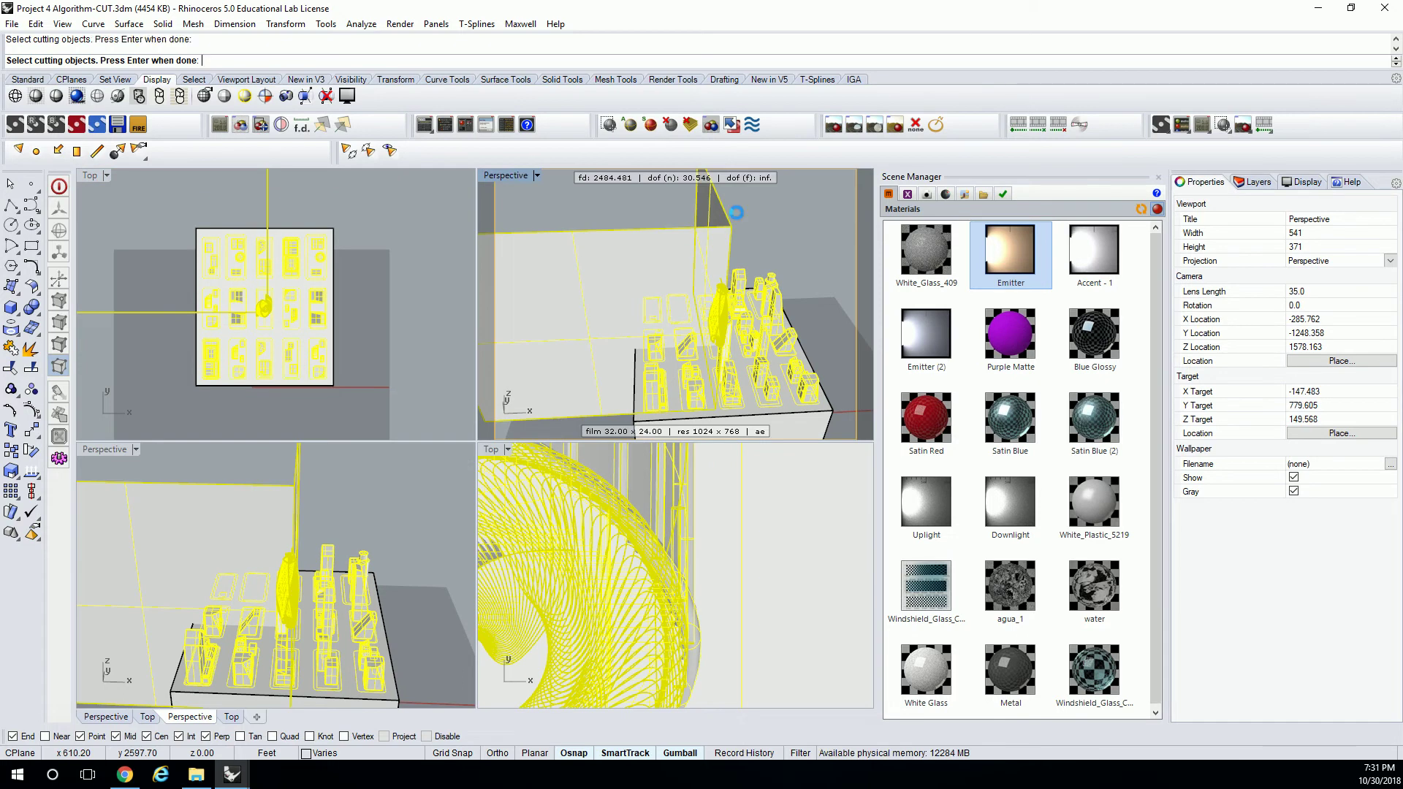
{"action": "key", "text": "Return"}
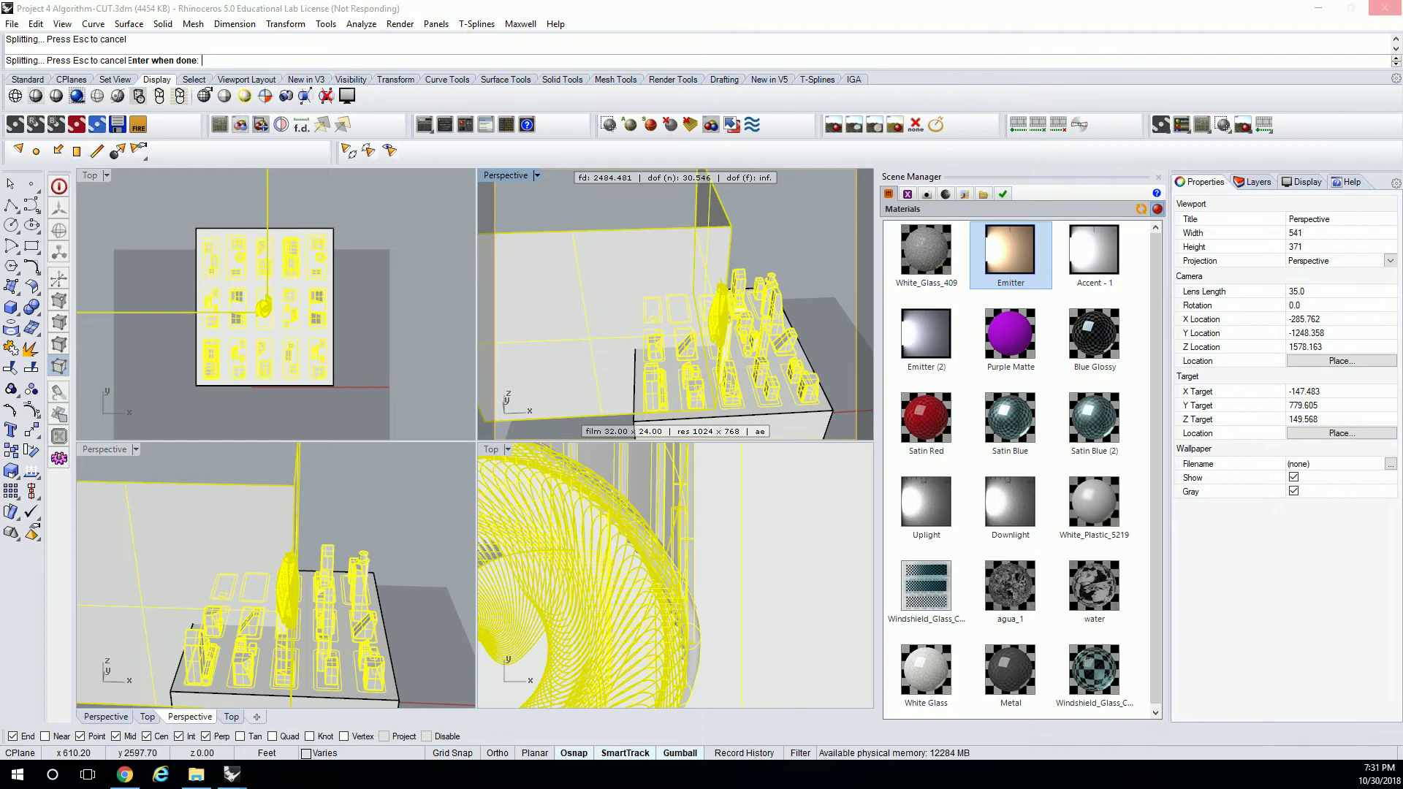
Step: Delete the split tower and curb pieces on the east side of the cutting walls in plan
{"action": "left_click", "coordinate": [338, 319]}
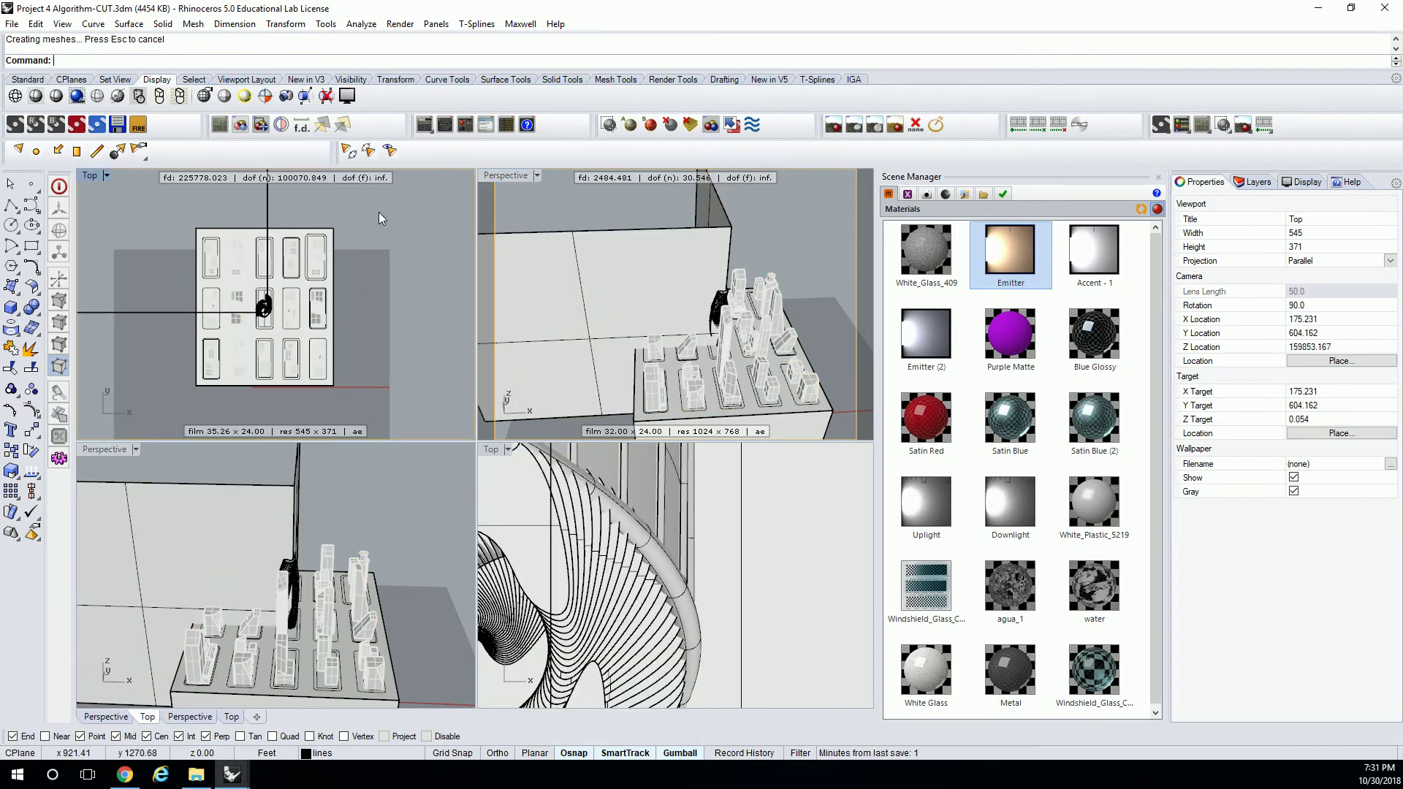
{"action": "left_click_drag", "start_coordinate": [379, 213], "coordinate": [269, 389]}
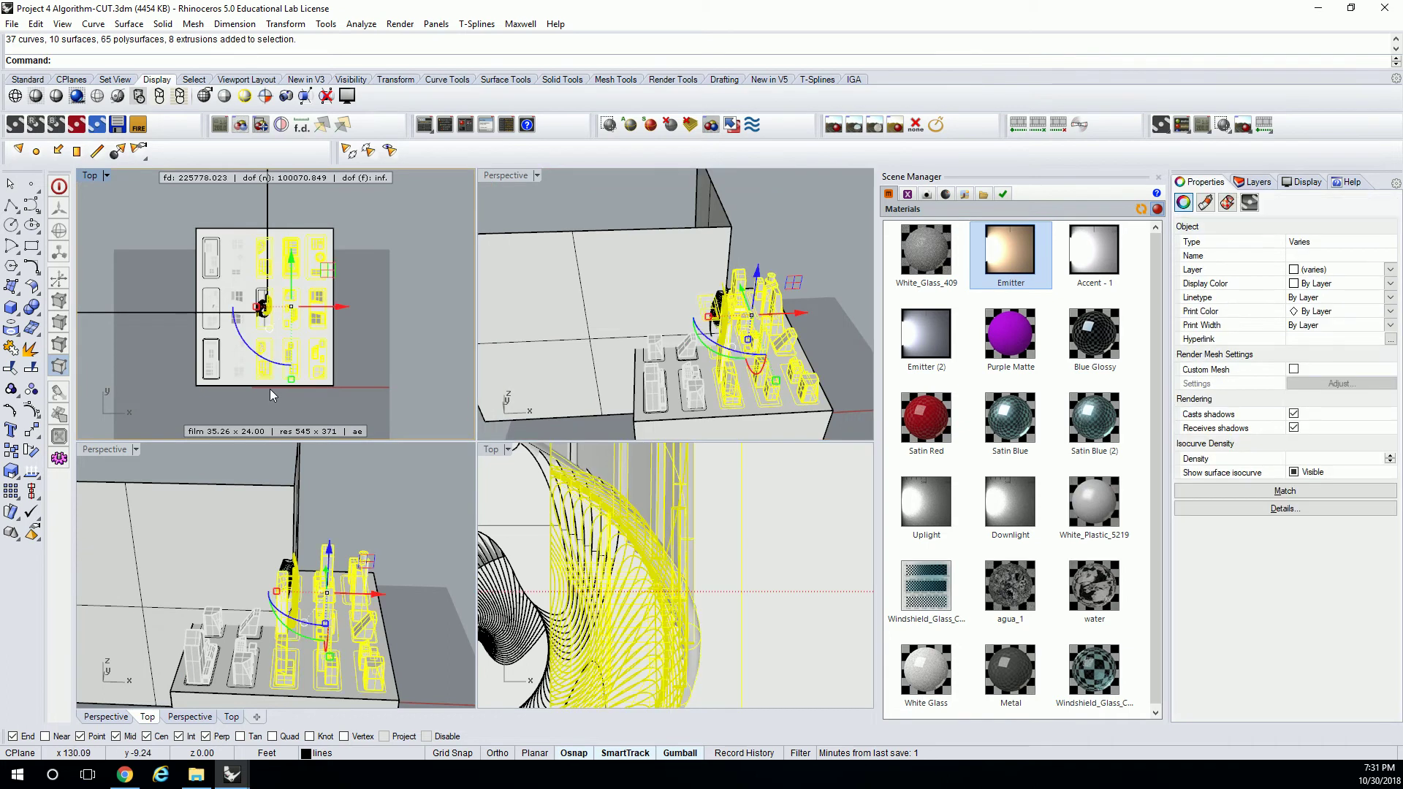
{"action": "scroll", "coordinate": [251, 296], "scroll_direction": "up", "scroll_amount": 5}
{"action": "scroll", "coordinate": [251, 296], "scroll_direction": "up", "scroll_amount": 4}
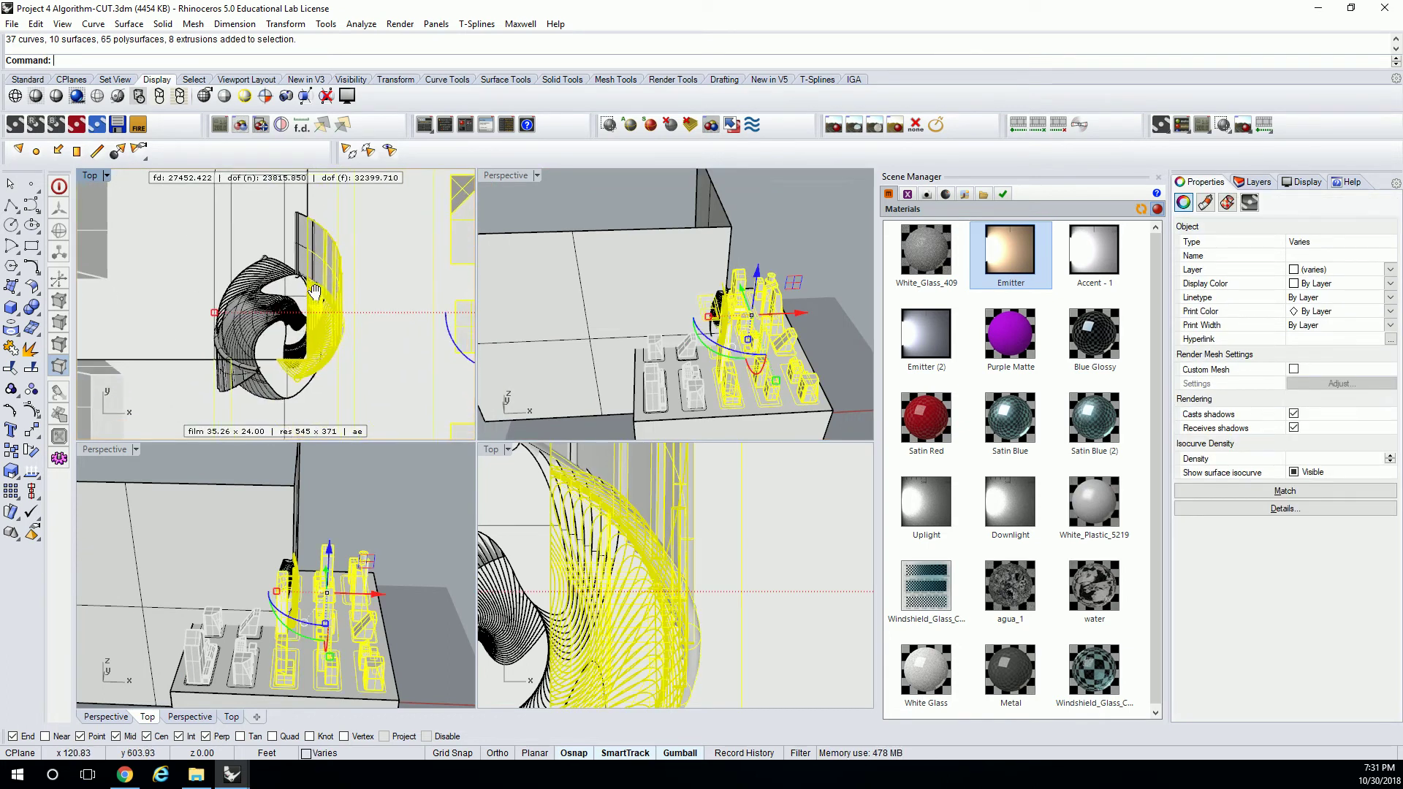
{"action": "key", "text": "Delete"}
Step: Delete the remaining tower fragments that lie just outside the L-shaped cut in plan
{"action": "scroll", "coordinate": [344, 221], "scroll_direction": "up", "scroll_amount": 2}
{"action": "left_click_drag", "start_coordinate": [341, 215], "coordinate": [302, 355]}
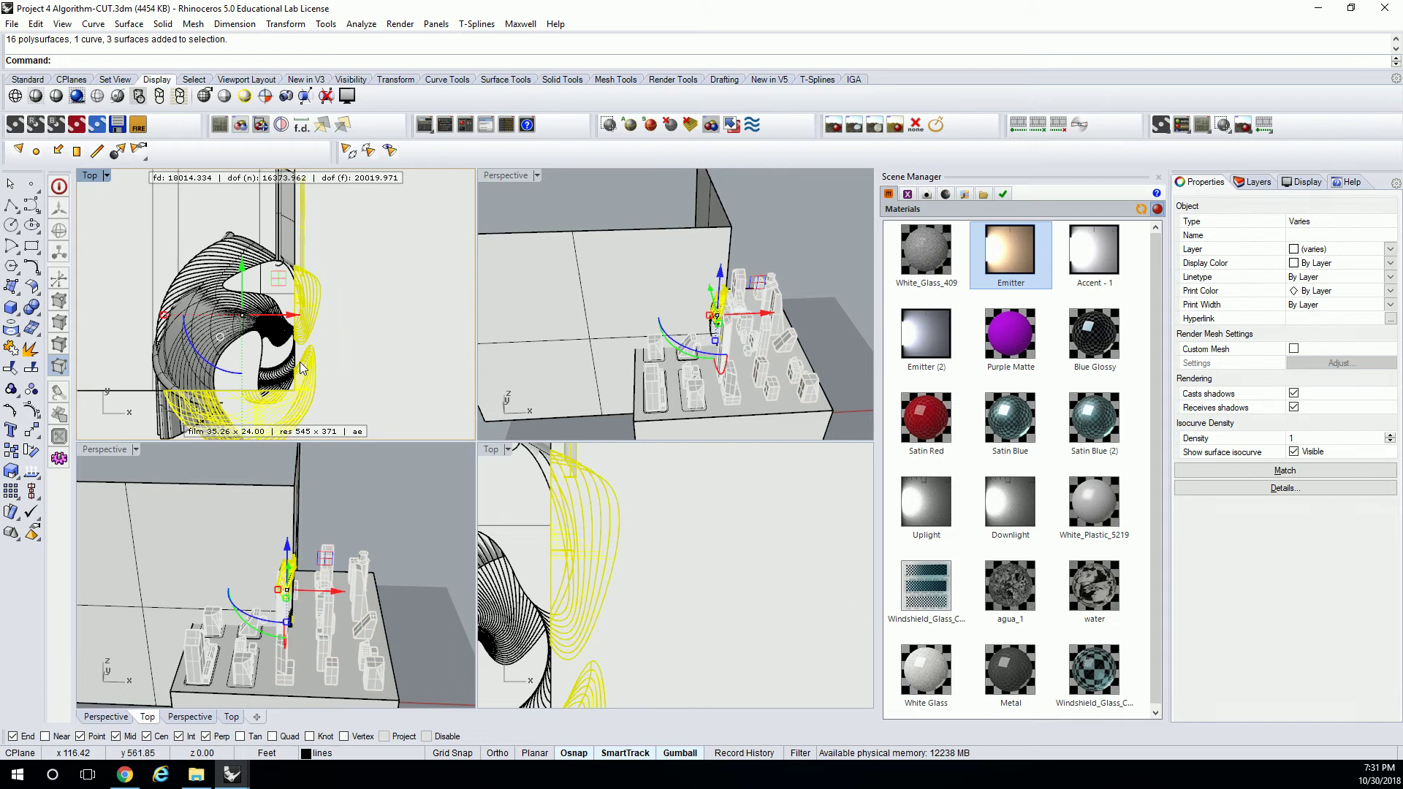
{"action": "key", "text": "Delete"}
Step: Inspect the uncut base block and buildings in plan and perspective, and display the model's layer list
{"action": "scroll", "coordinate": [340, 269], "scroll_direction": "down", "scroll_amount": 5}
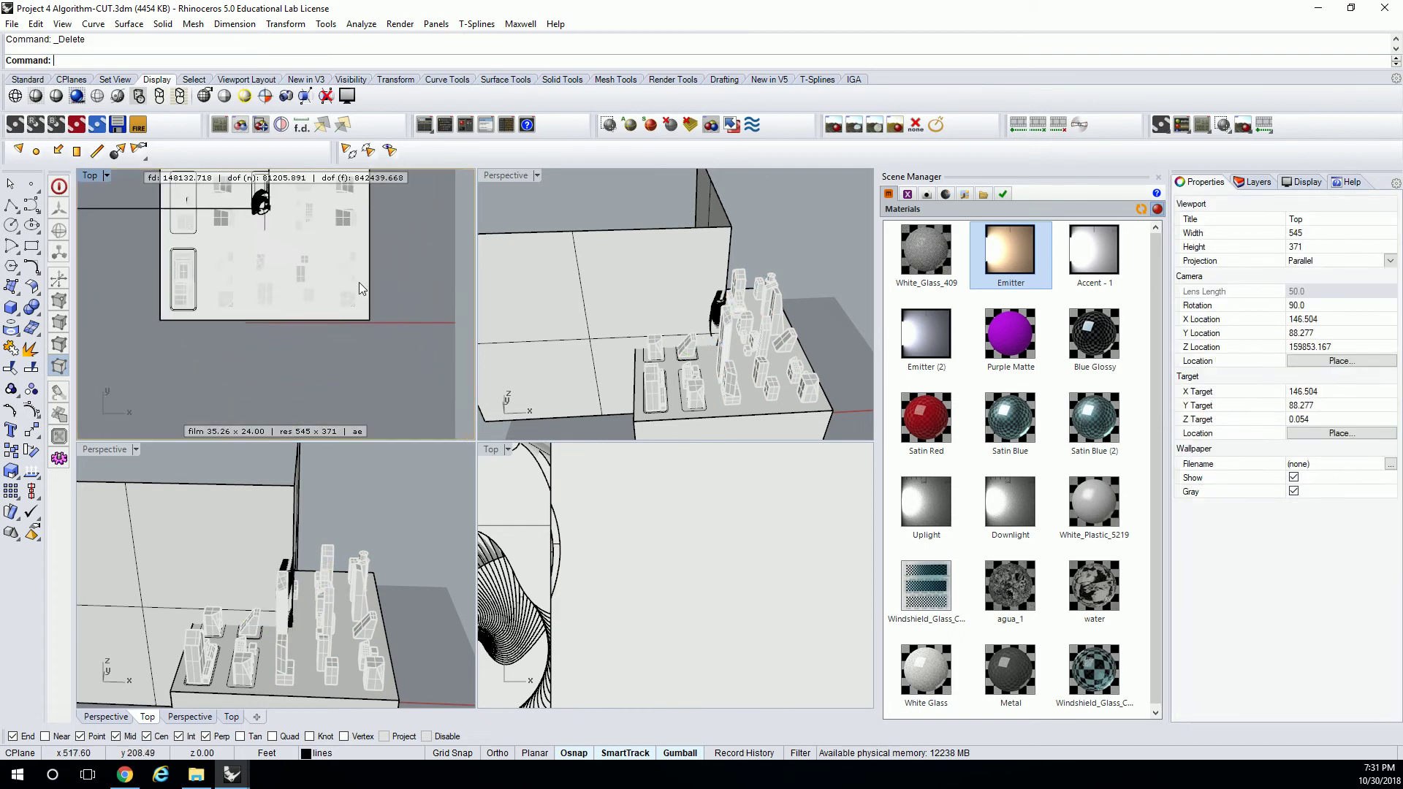
{"action": "left_click", "coordinate": [725, 432]}
{"action": "right_click_drag", "start_coordinate": [725, 431], "coordinate": [687, 377]}
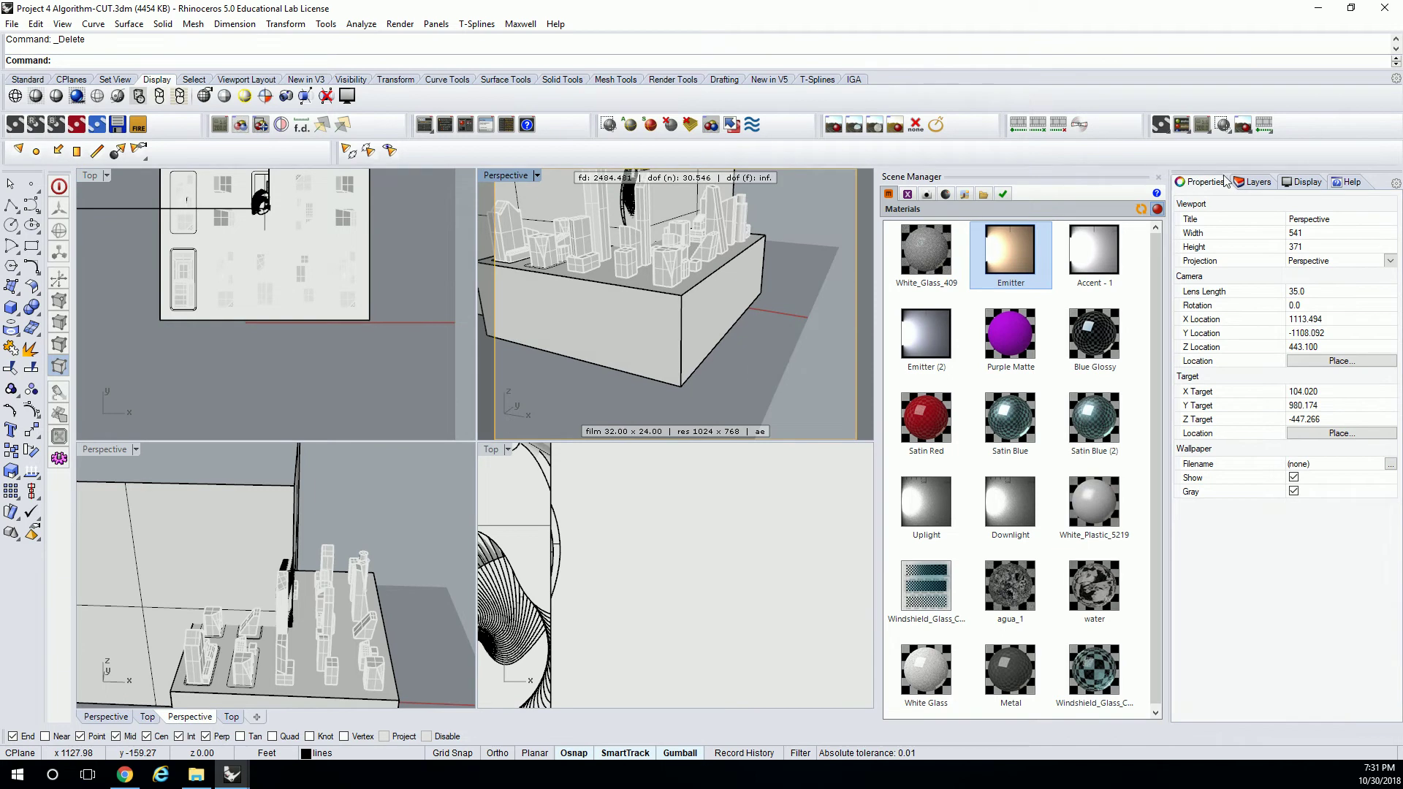
{"action": "left_click", "coordinate": [1253, 182]}
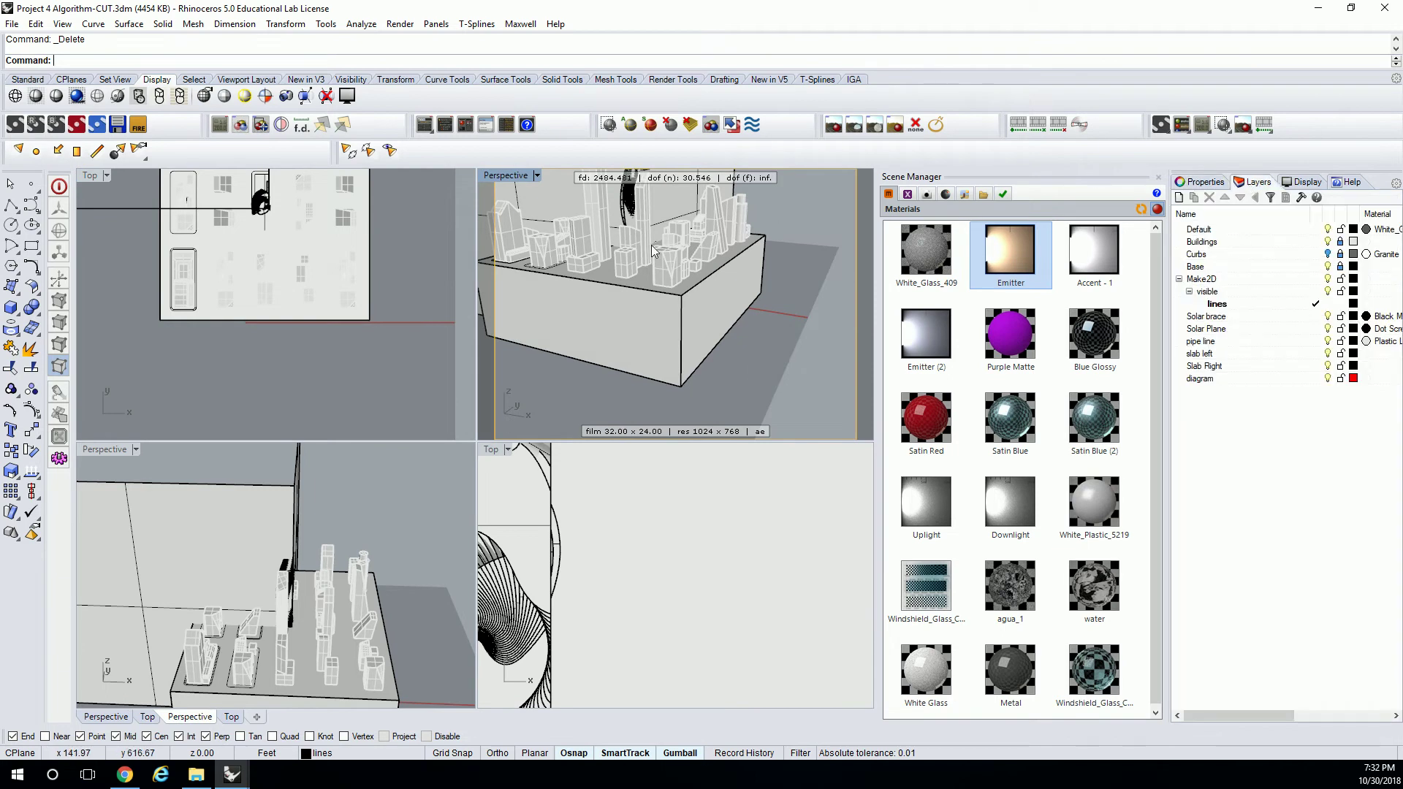
Step: Check the cut profiles along both L-shaped walls in perspective and delete the walls from the sectioned model
{"action": "right_click_drag", "start_coordinate": [655, 300], "coordinate": [719, 344]}
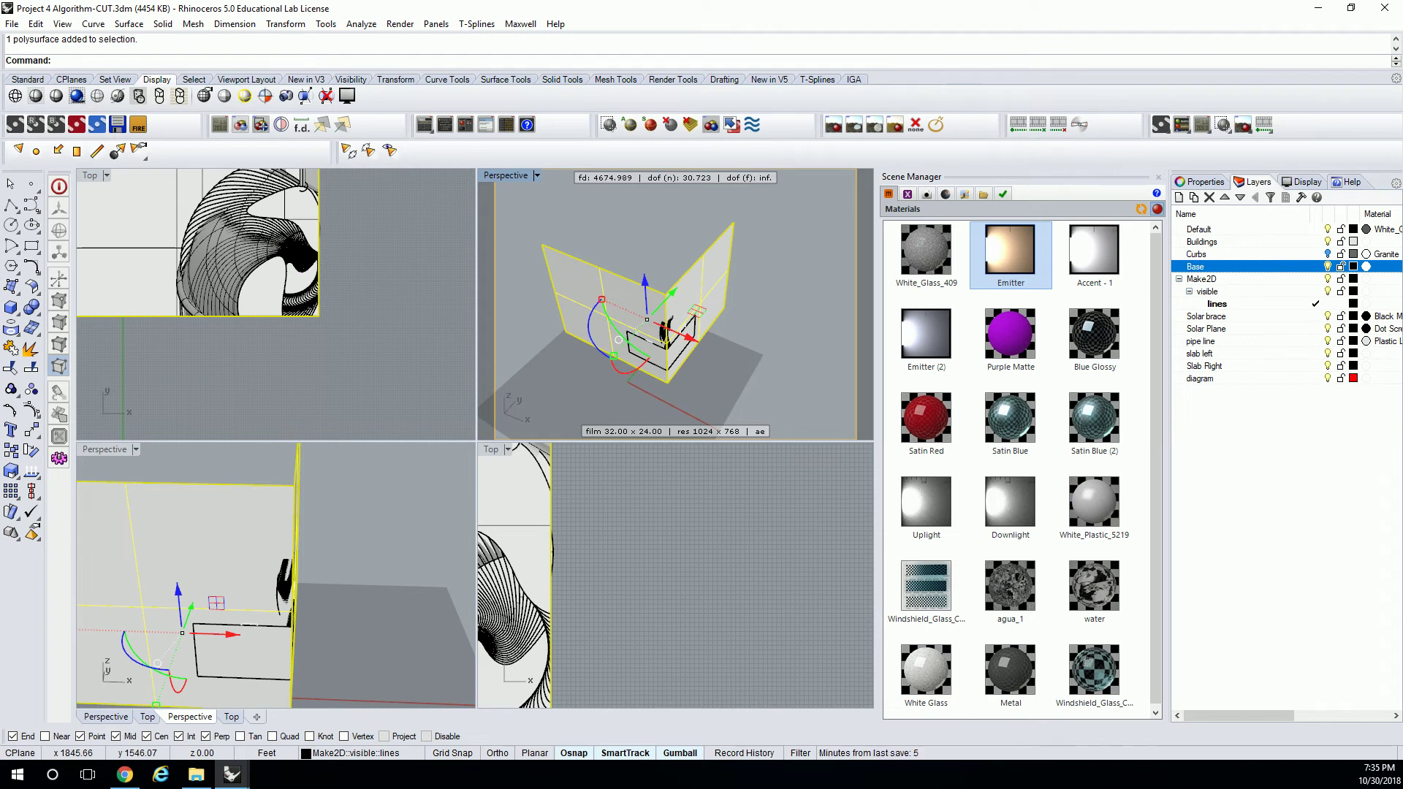
{"action": "scroll", "coordinate": [738, 263], "scroll_direction": "up", "scroll_amount": 6}
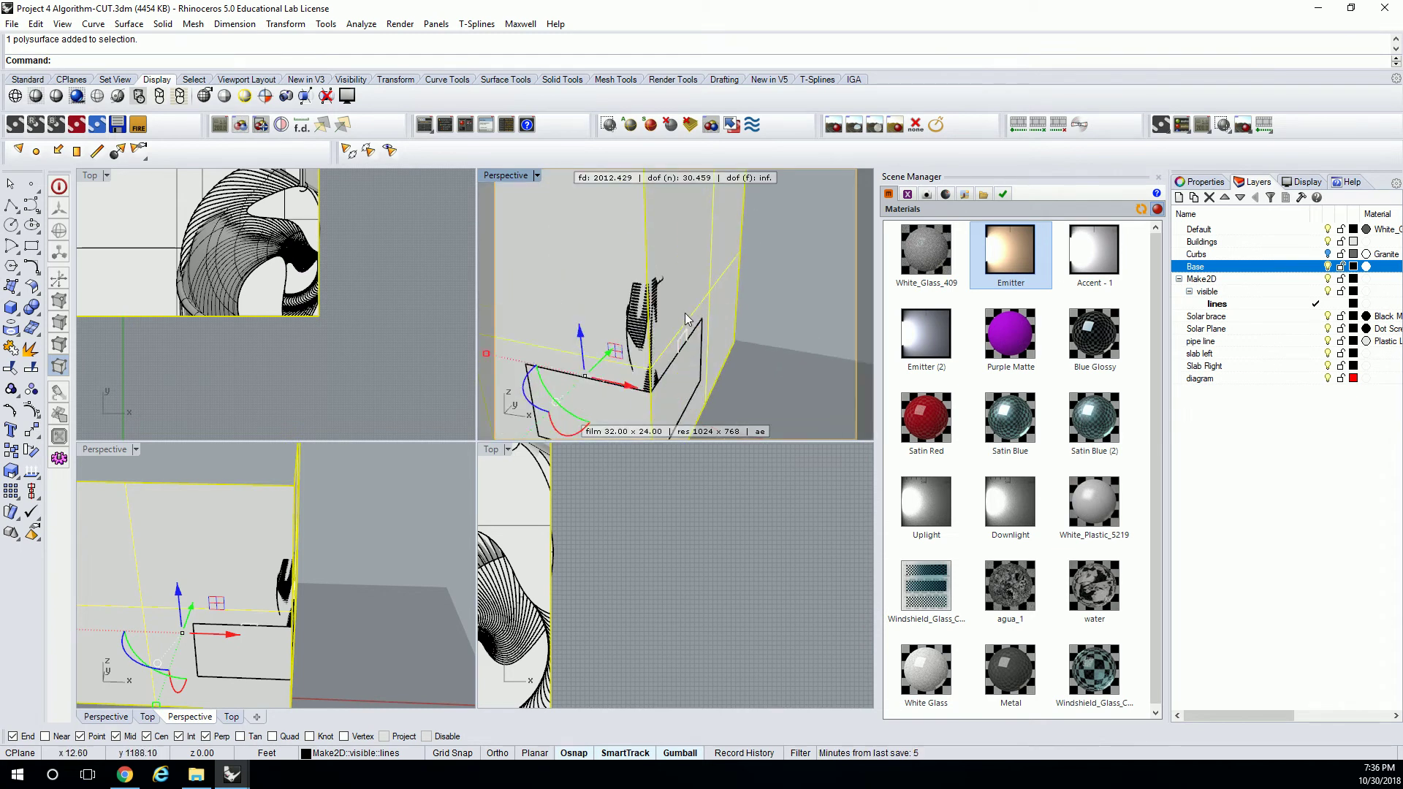
{"action": "key", "text": "Escape"}
{"action": "scroll", "coordinate": [672, 296], "scroll_direction": "down", "scroll_amount": 4}
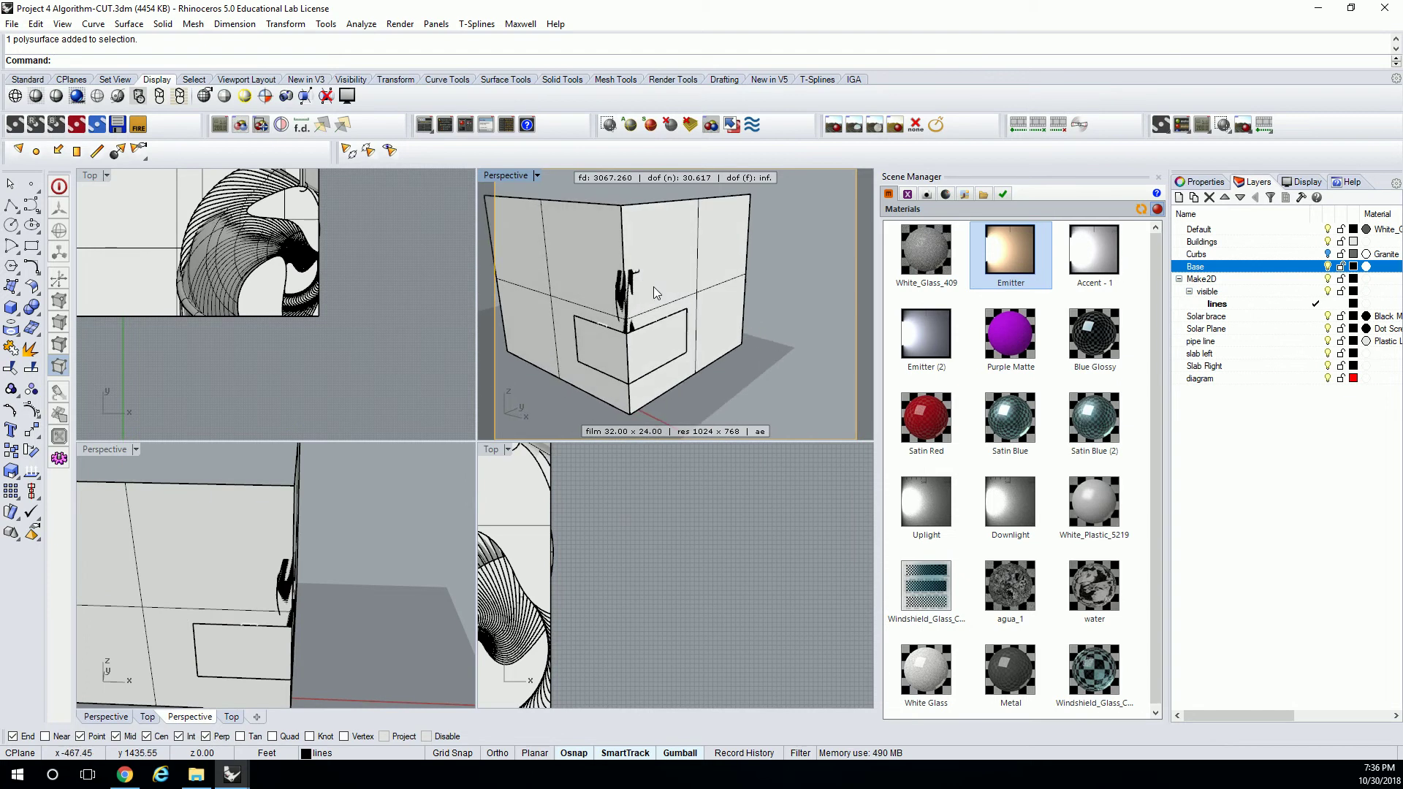
{"action": "scroll", "coordinate": [653, 287], "scroll_direction": "up", "scroll_amount": 5}
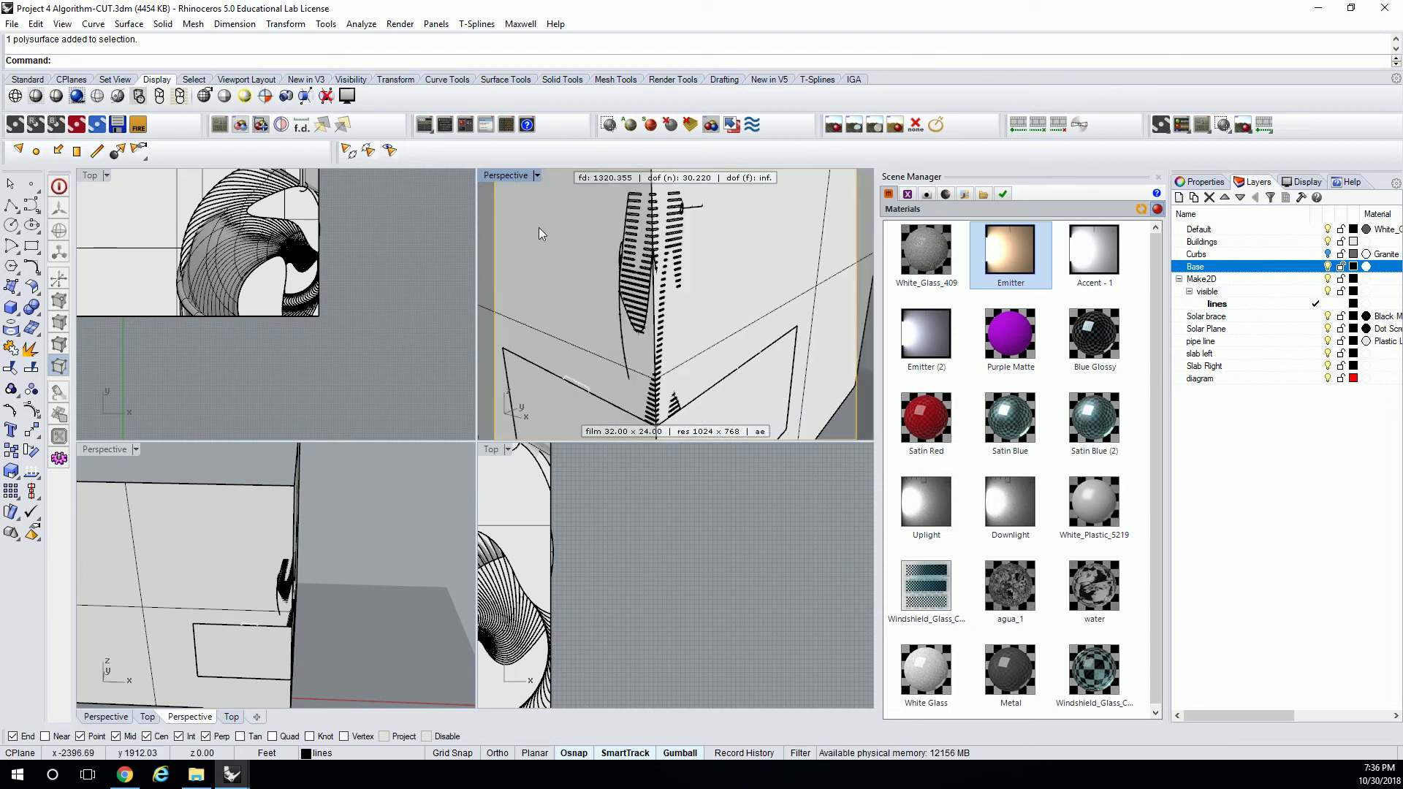
{"action": "right_click_drag", "start_coordinate": [633, 284], "coordinate": [637, 285]}
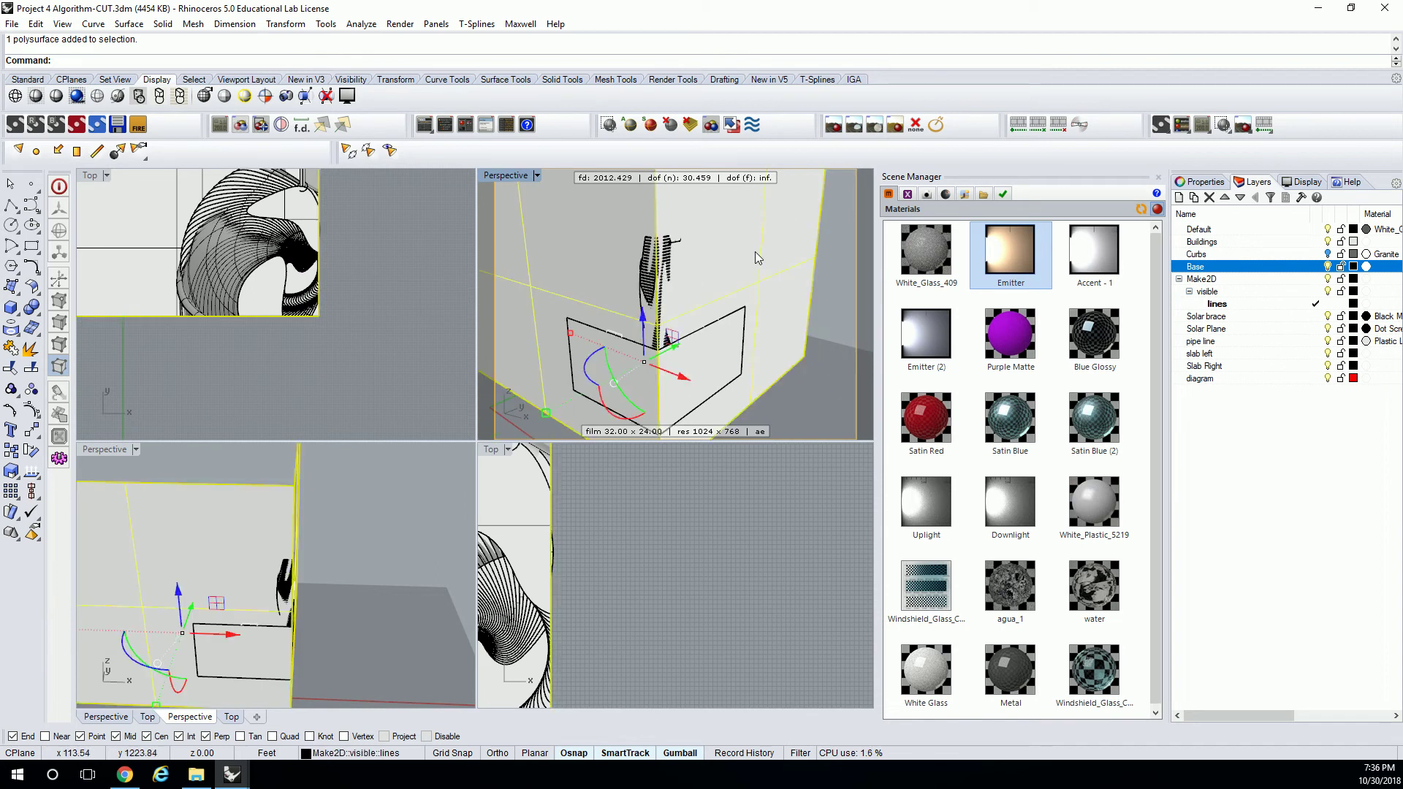
{"action": "key", "text": "Delete"}
{"action": "scroll", "coordinate": [764, 257], "scroll_direction": "up", "scroll_amount": 3}
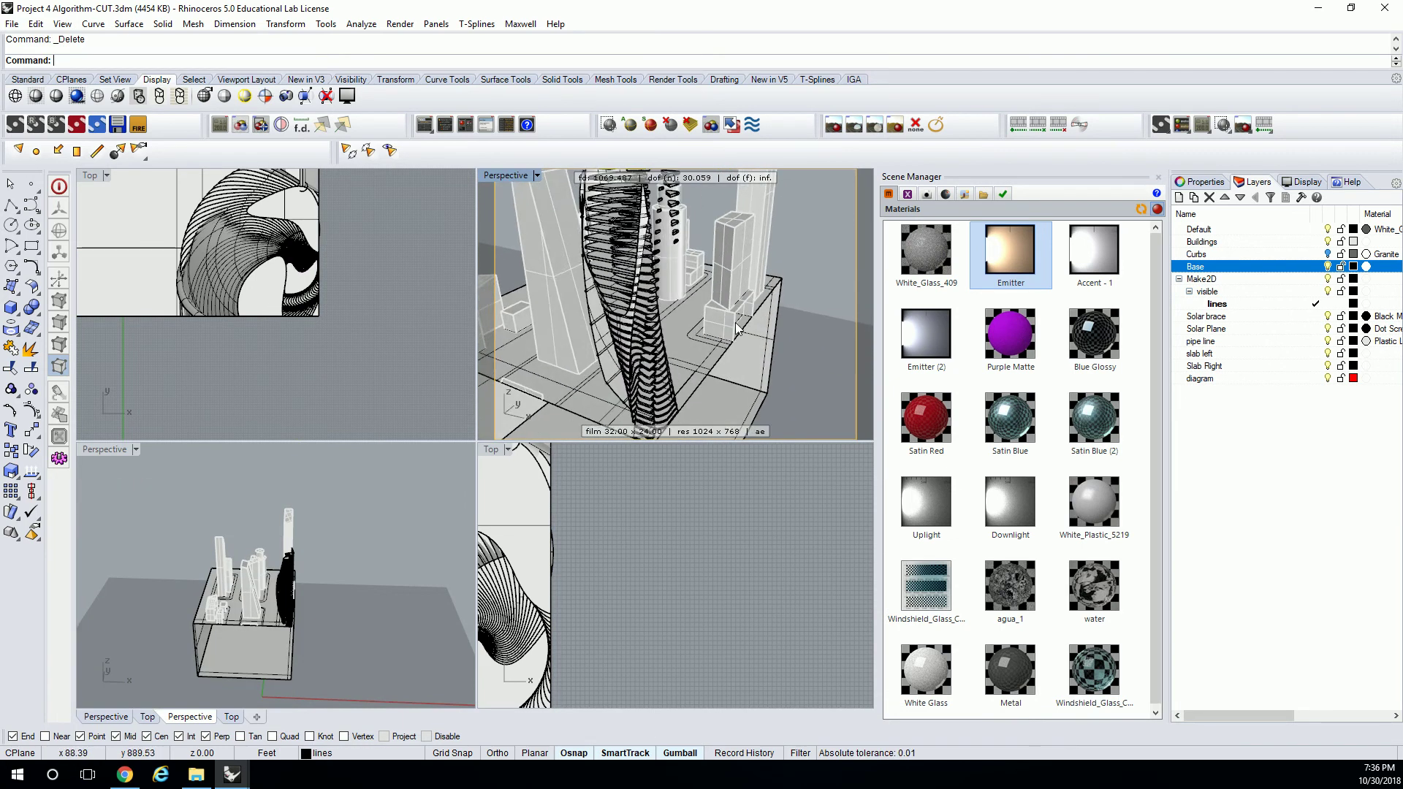
Step: Undo the deletion of the L-shaped cutting walls and deselect them
{"action": "right_click_drag", "start_coordinate": [724, 336], "coordinate": [672, 326]}
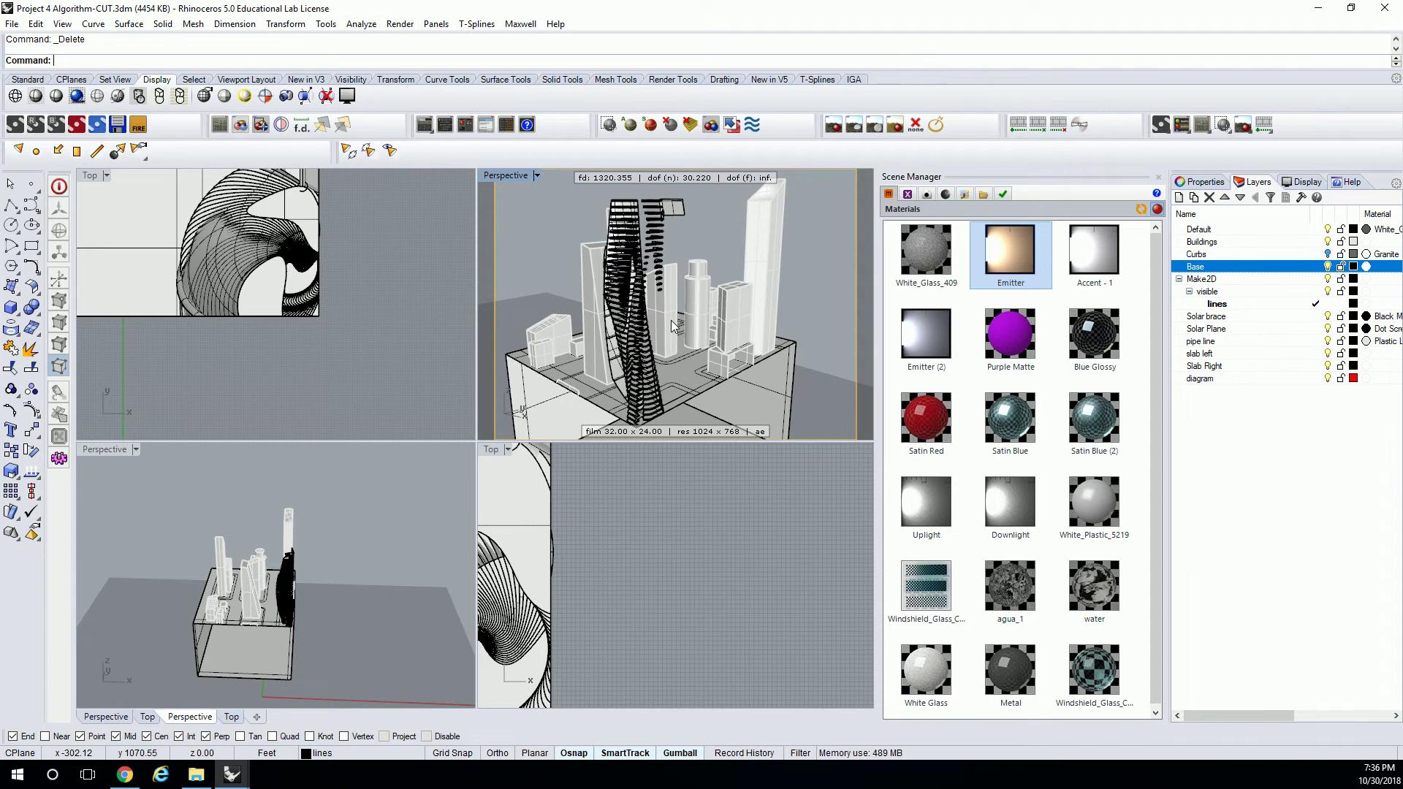
{"action": "scroll", "coordinate": [663, 309], "scroll_direction": "down", "scroll_amount": 3}
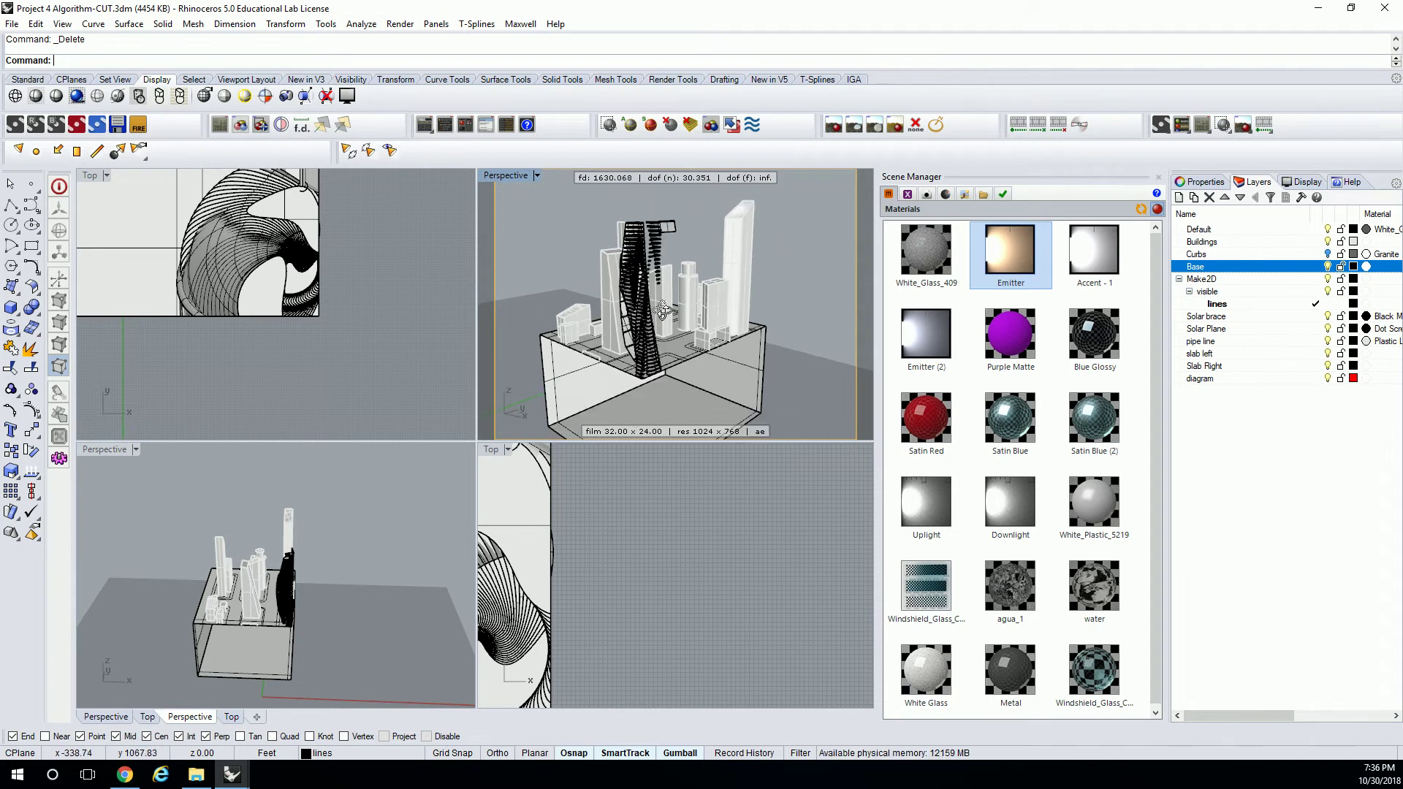
{"action": "right_click_drag", "start_coordinate": [663, 310], "coordinate": [683, 278]}
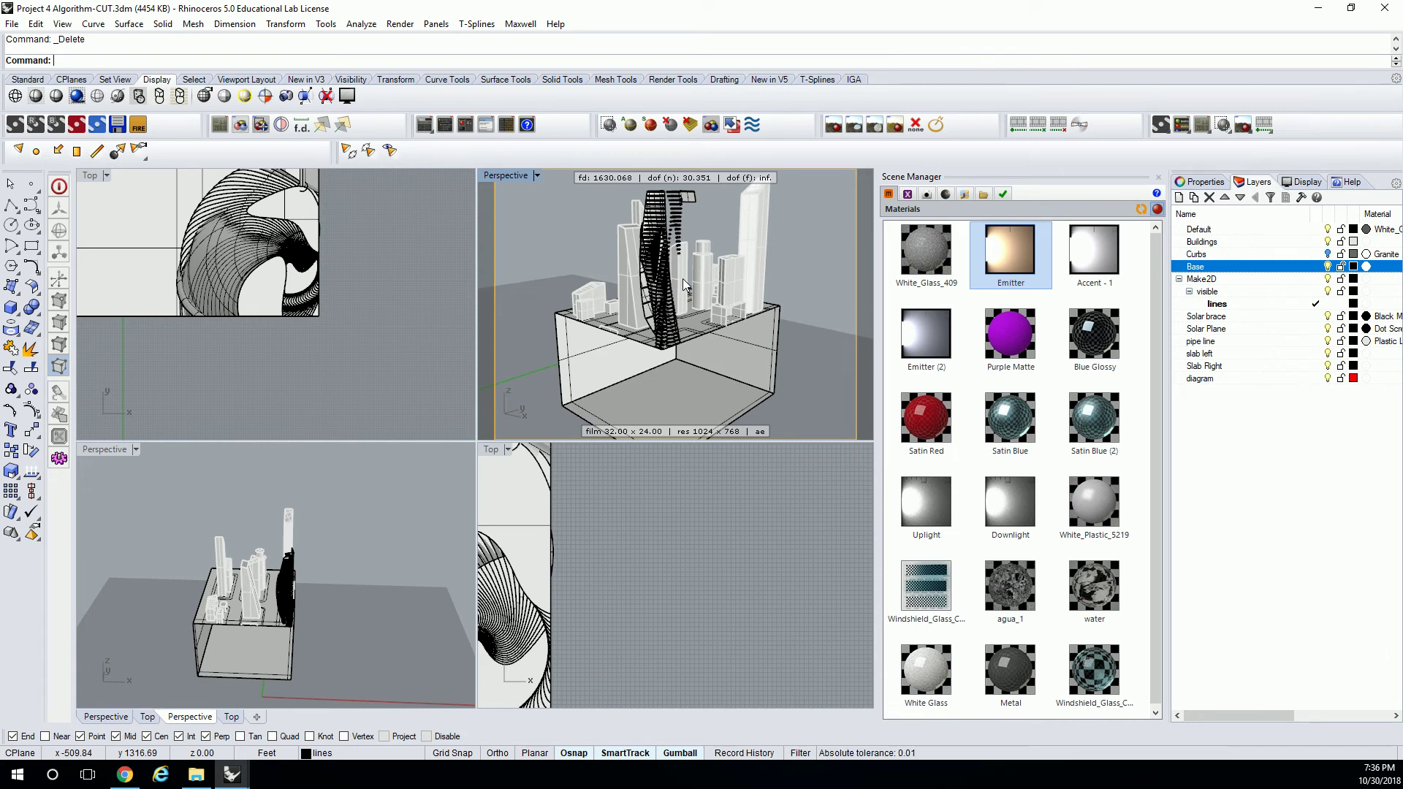
{"action": "scroll", "coordinate": [649, 310], "scroll_direction": "up", "scroll_amount": 5}
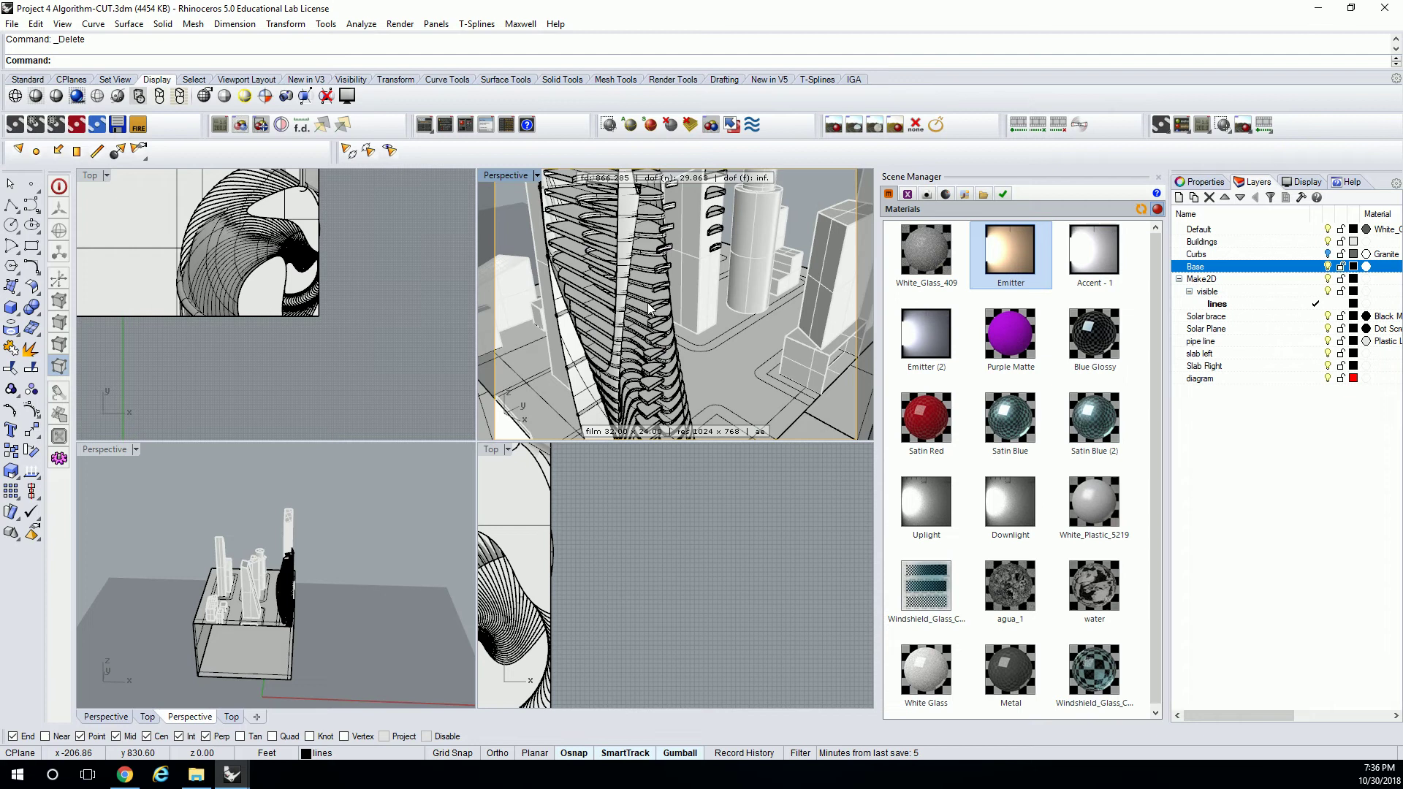
{"action": "key", "text": "ctrl+z"}
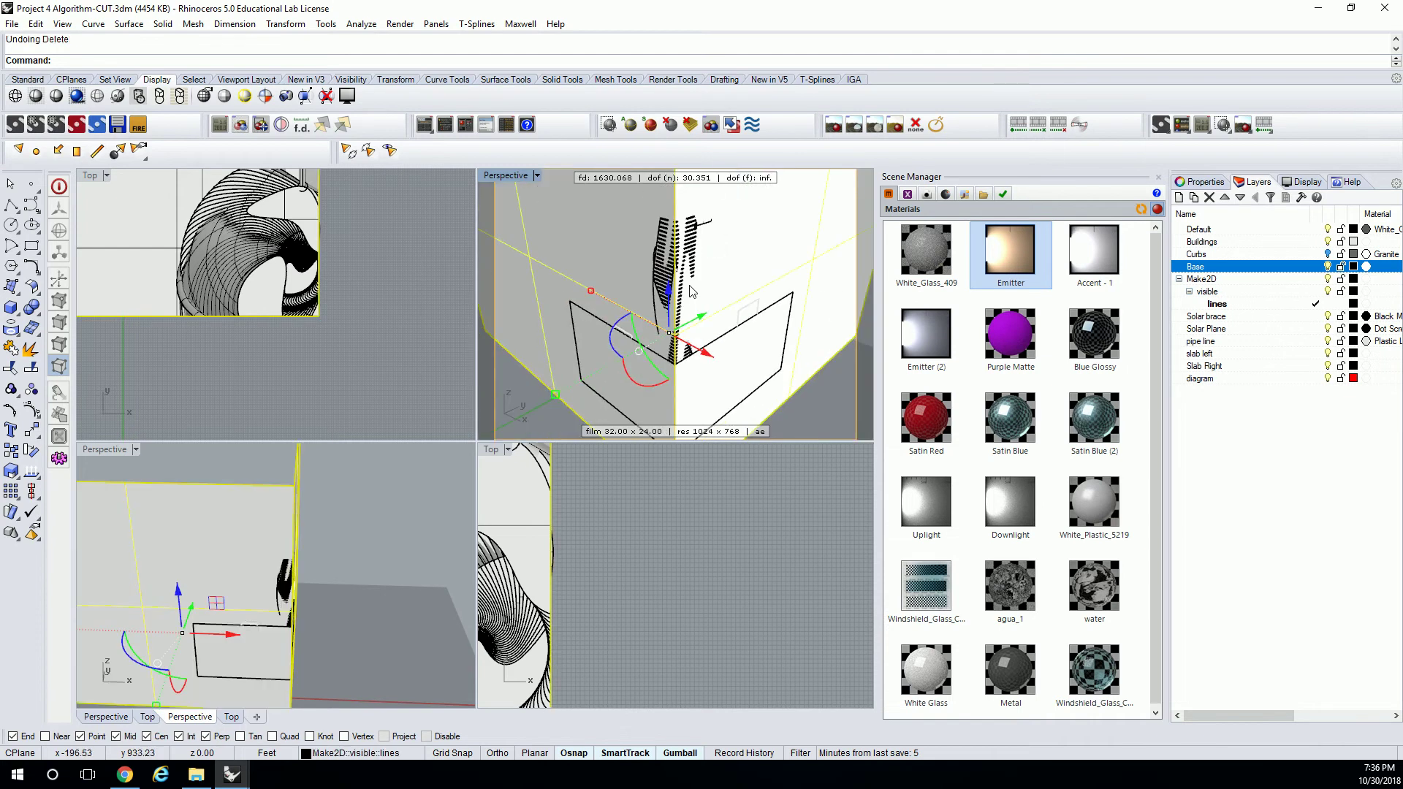
{"action": "key", "text": "Escape"}
{"action": "scroll", "coordinate": [719, 311], "scroll_direction": "down", "scroll_amount": 6}
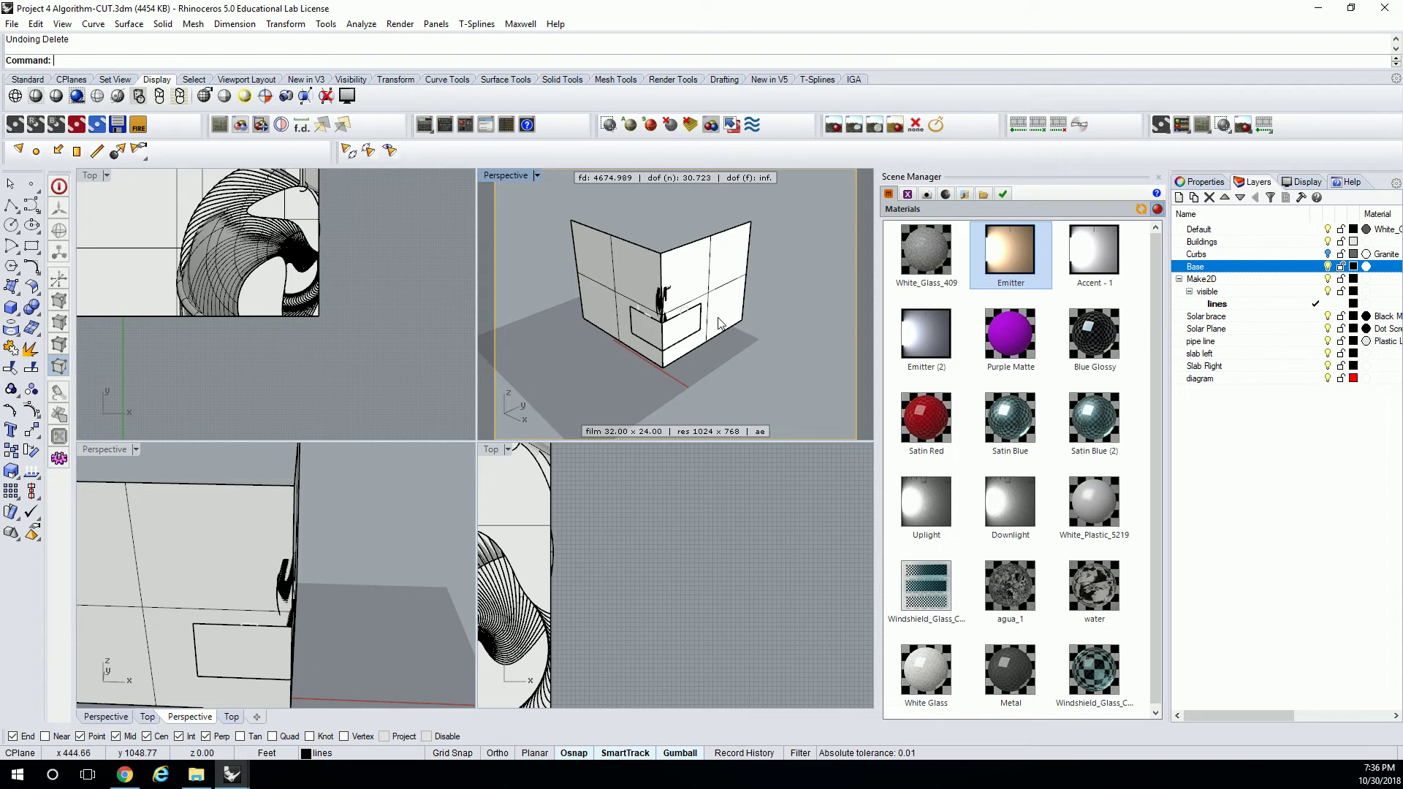
Step: Select the L-shaped cutting walls and create a new layer named Cutplane with the color Red
{"action": "scroll", "coordinate": [720, 303], "scroll_direction": "up", "scroll_amount": 3}
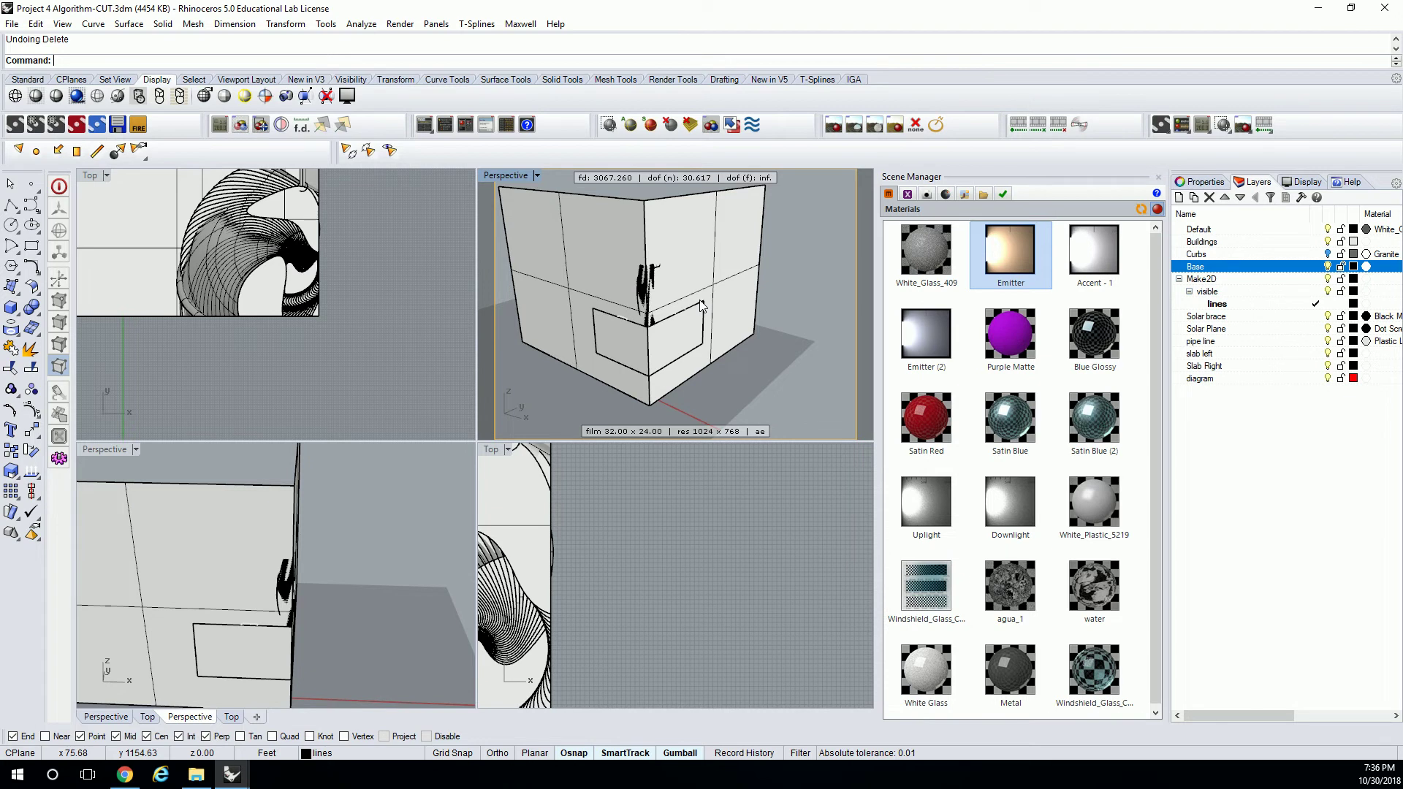
{"action": "left_click", "coordinate": [761, 222]}
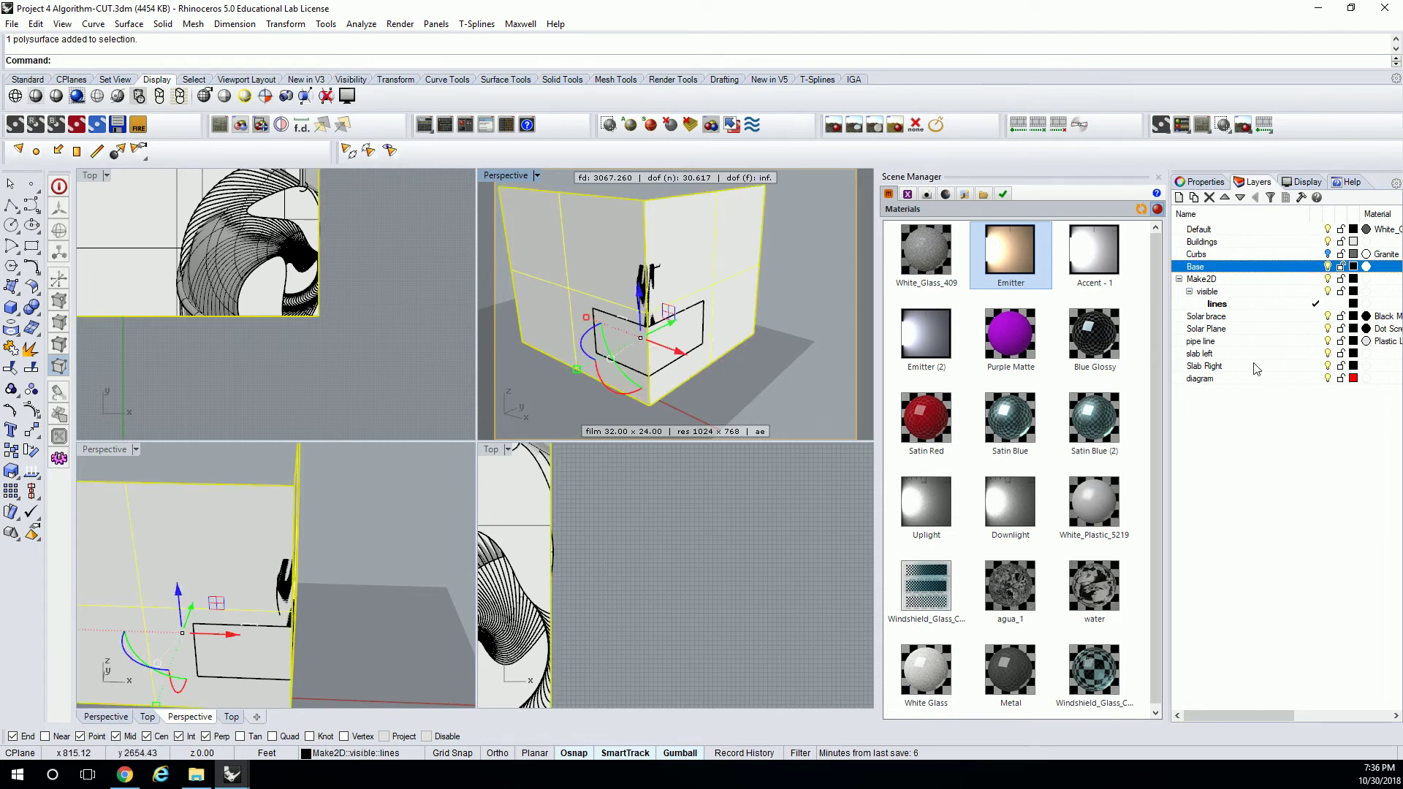
{"action": "left_click", "coordinate": [1179, 199]}
{"action": "type", "text": "Cutplane"}
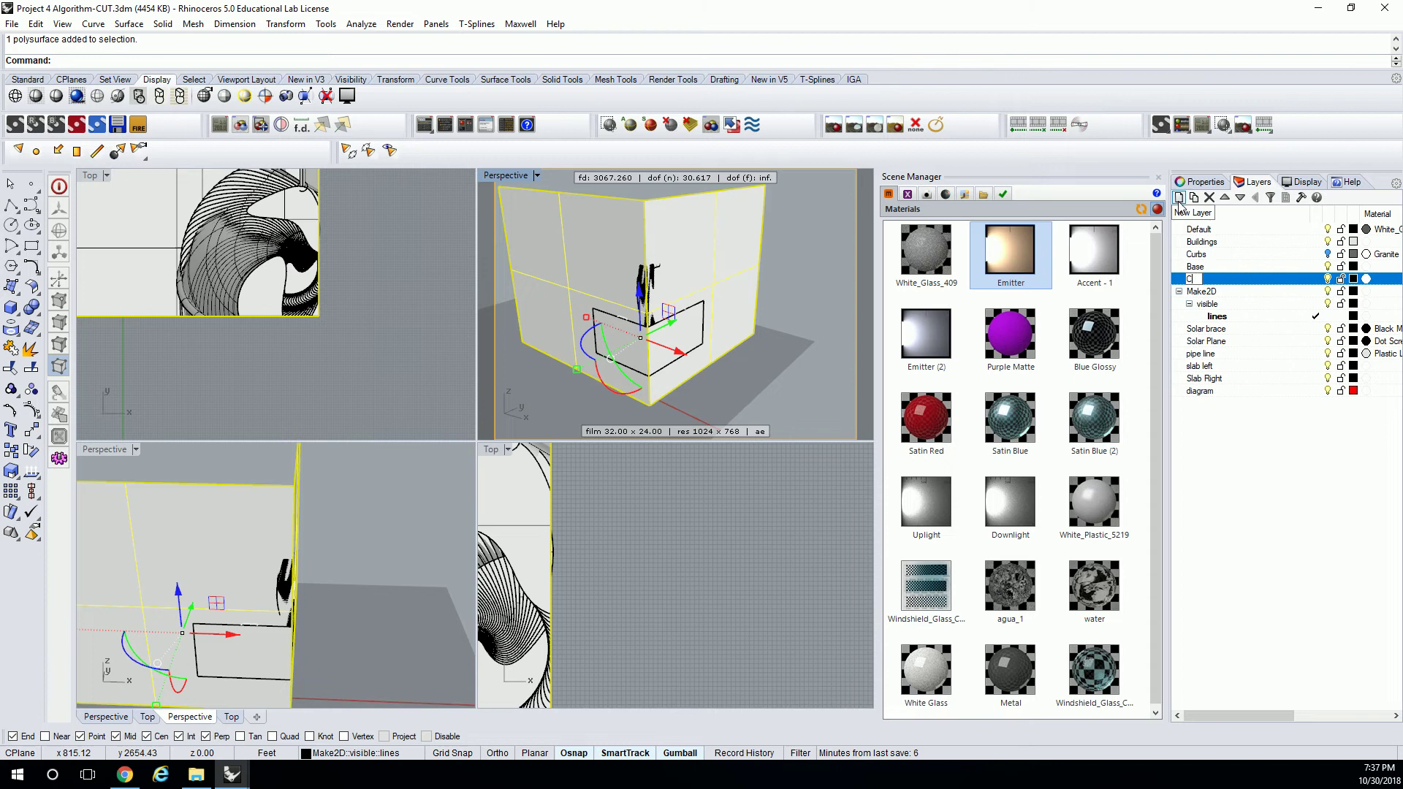
{"action": "key", "text": "Return"}
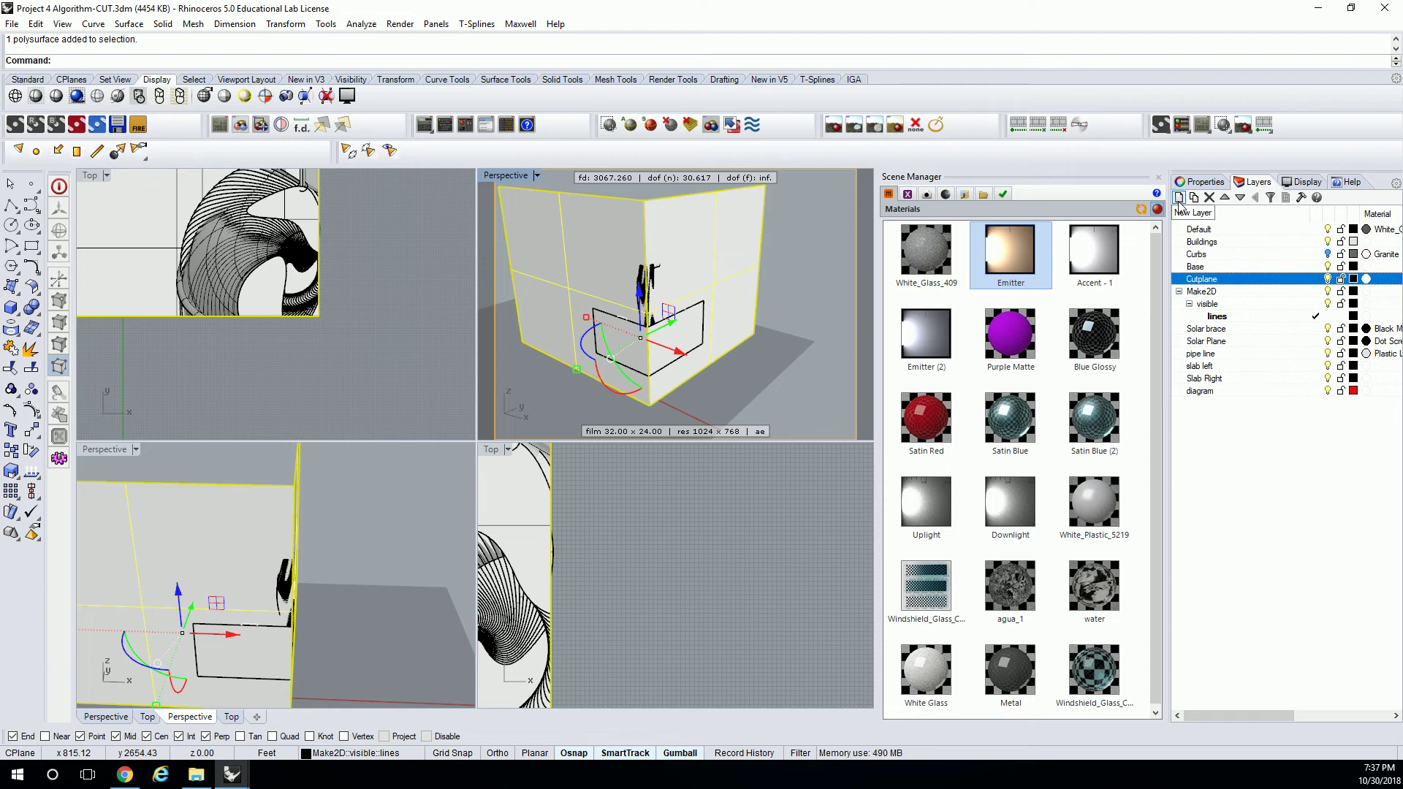
{"action": "left_click", "coordinate": [1353, 279]}
{"action": "left_click", "coordinate": [579, 319]}
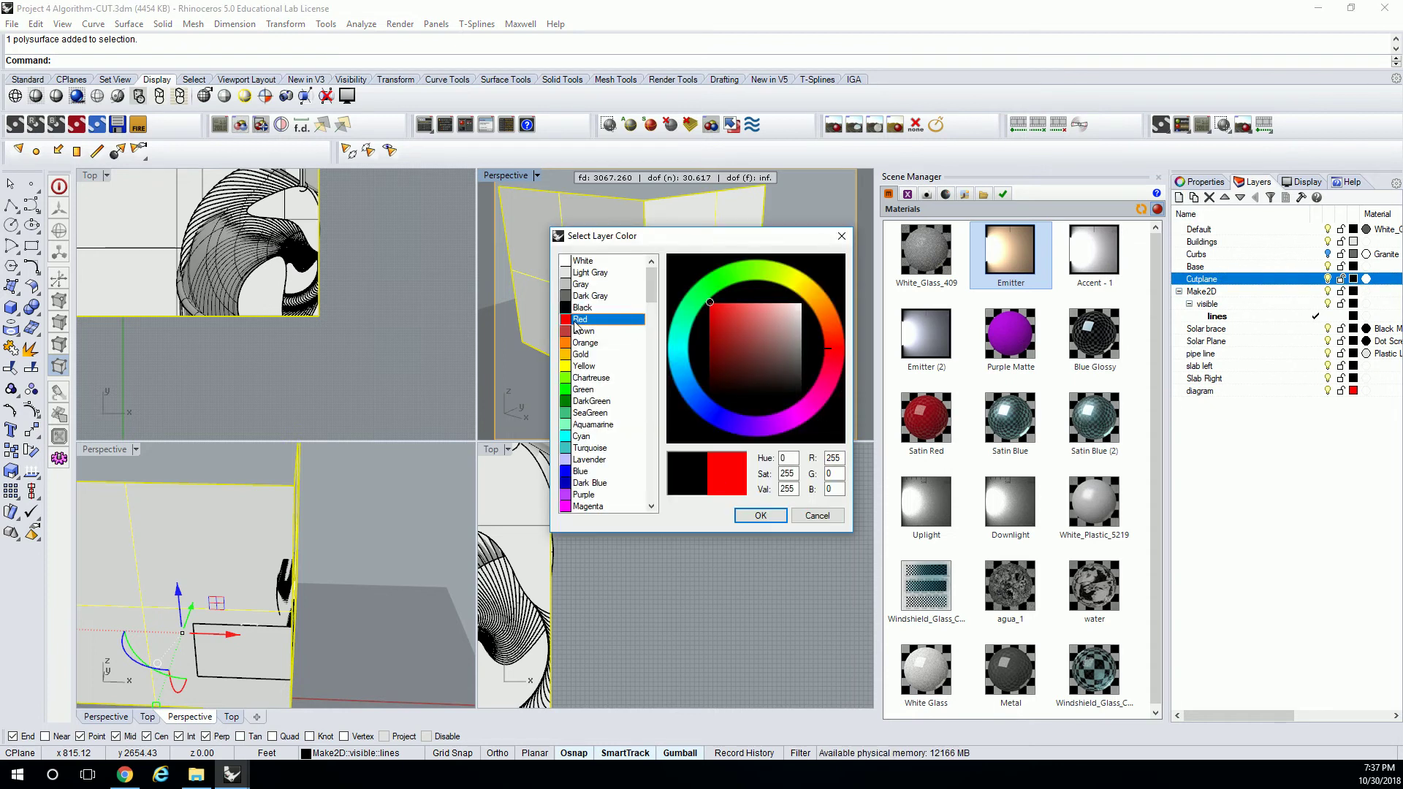
{"action": "left_click", "coordinate": [760, 515]}
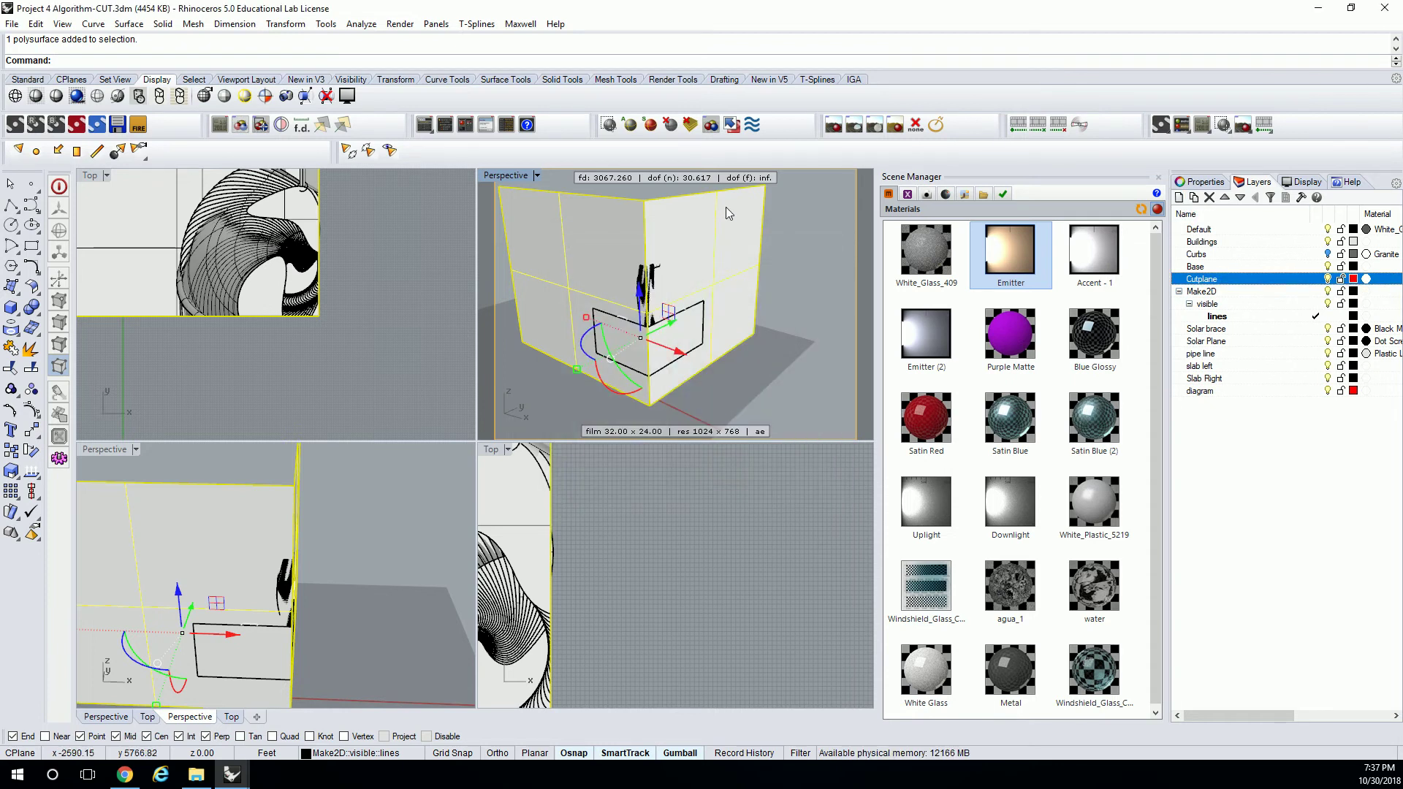
Step: Move the selected cutting walls to the Cutplane layer and deselect them
{"action": "right_click", "coordinate": [1228, 280]}
{"action": "left_click", "coordinate": [1302, 539]}
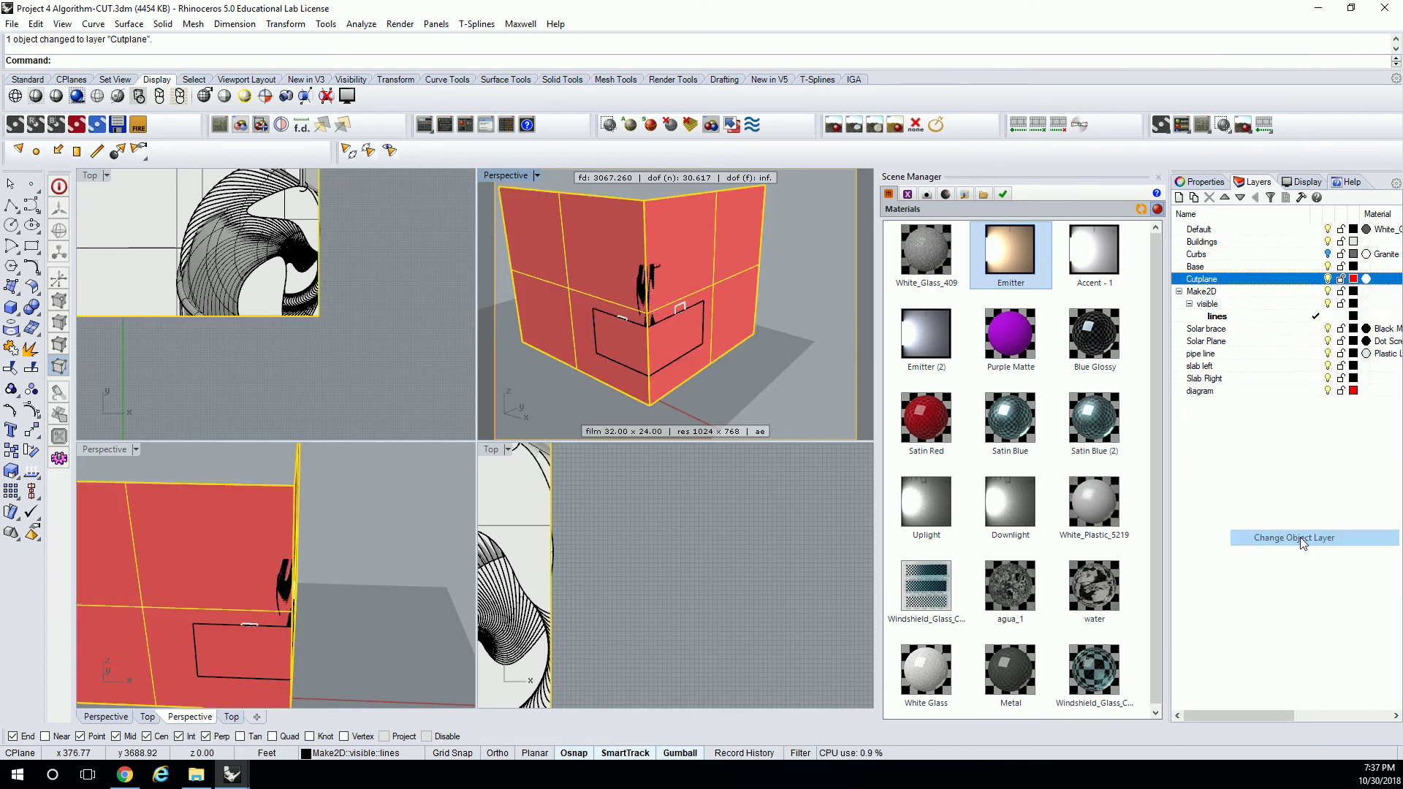
{"action": "left_click", "coordinate": [795, 350]}
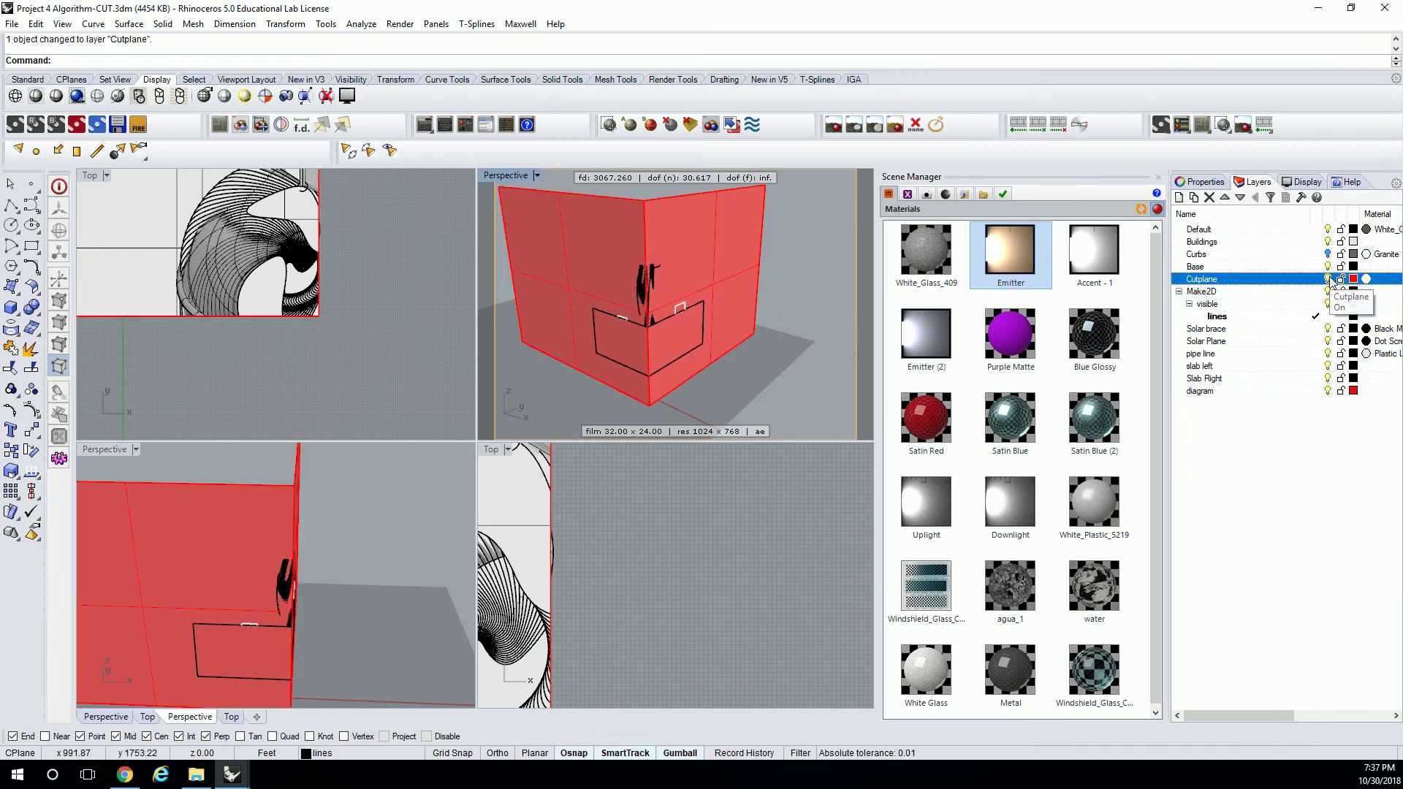
{"action": "mouse_move", "coordinate": [707, 261]}
{"action": "right_mouse_down"}
{"action": "mouse_move", "coordinate": [745, 270]}
{"action": "mouse_move", "coordinate": [733, 268]}
{"action": "right_mouse_up"}
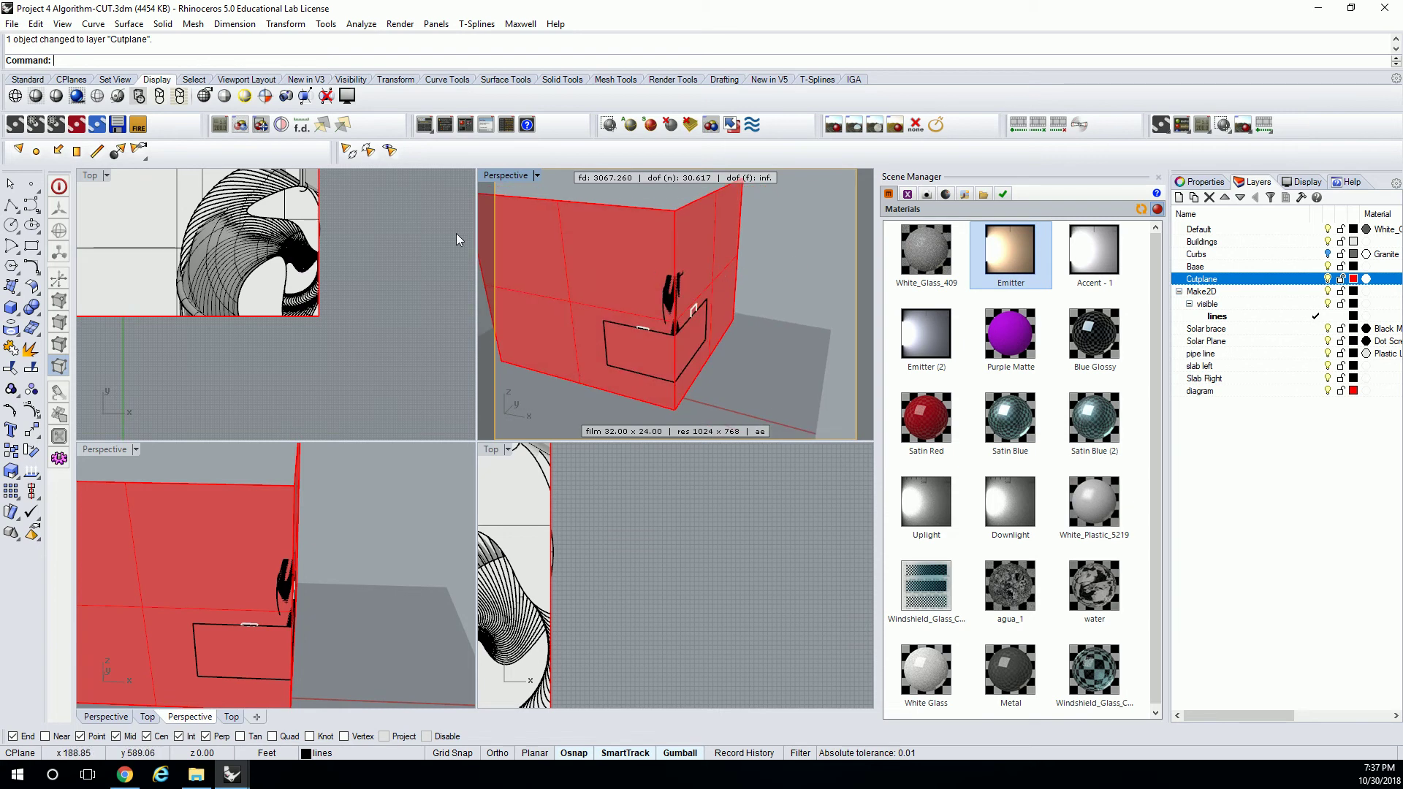
{"action": "right_click_drag", "start_coordinate": [363, 225], "coordinate": [364, 331]}
{"action": "scroll", "coordinate": [374, 286], "scroll_direction": "down", "scroll_amount": 11}
{"action": "middle_click", "coordinate": [374, 286]}
{"action": "scroll", "coordinate": [368, 237], "scroll_direction": "down", "scroll_amount": 9}
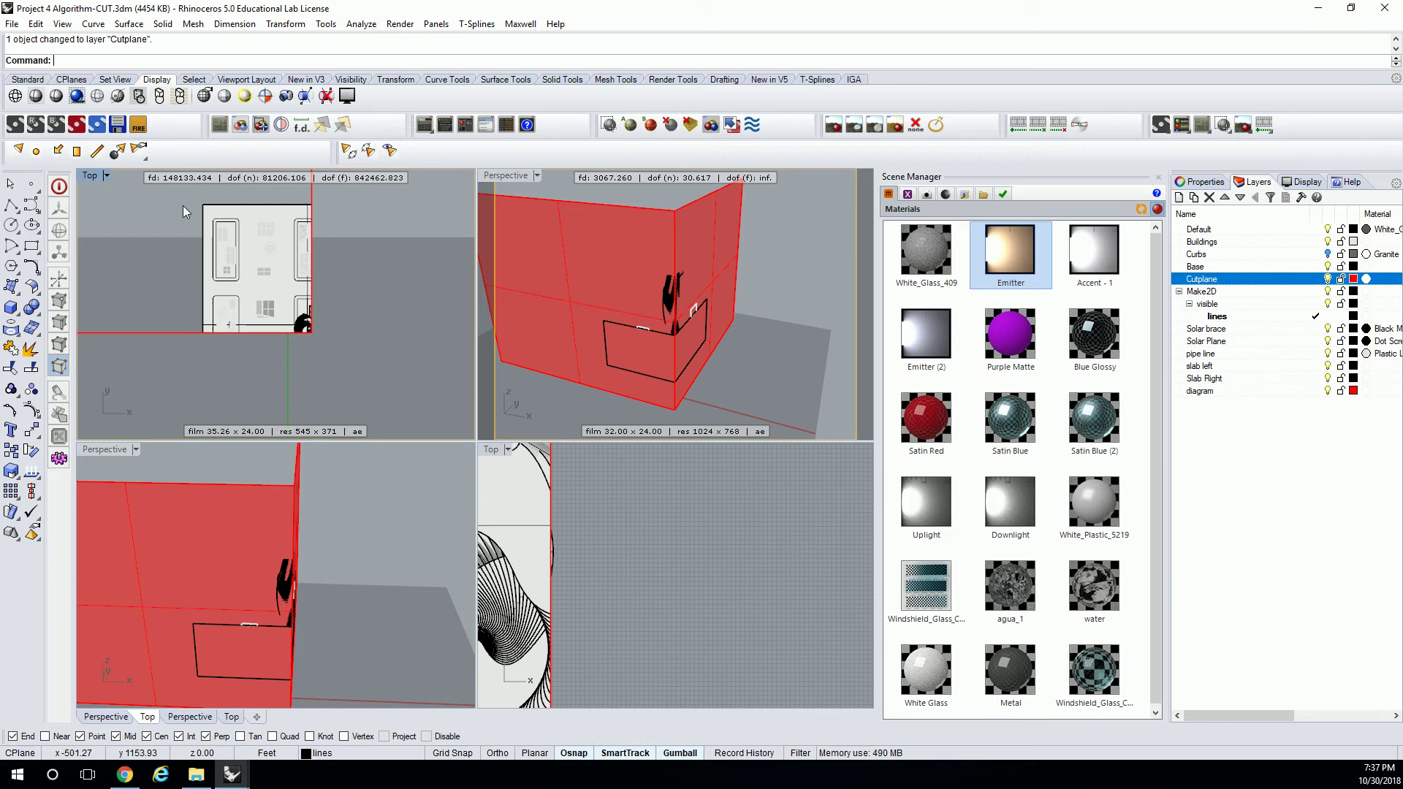
{"action": "type", "text": "Section"}
{"action": "key", "text": "Return"}
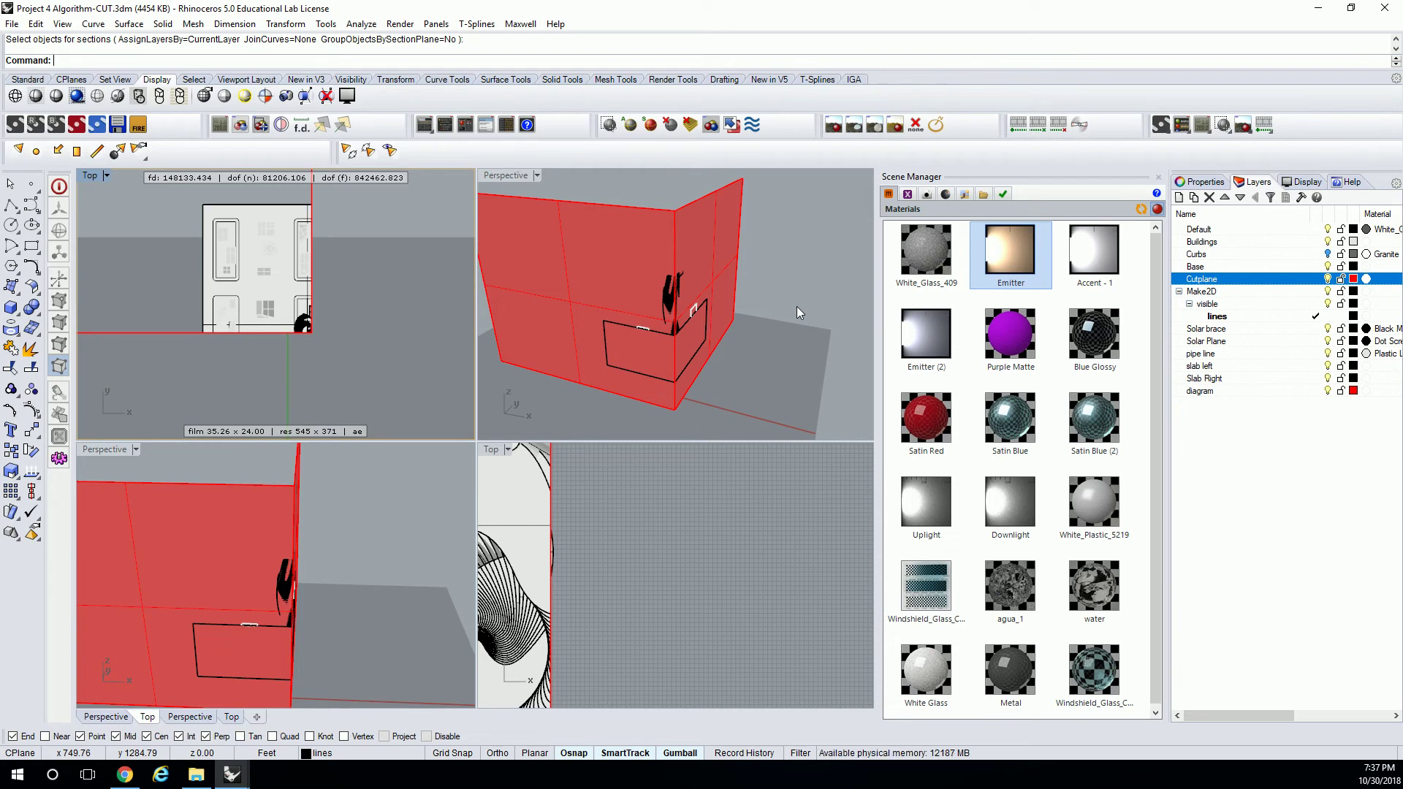
Step: Hide the Cutplane layer and frame the sectioned tower and surrounding buildings from a low angle in the maximized perspective viewport
{"action": "double_click", "coordinate": [499, 174]}
{"action": "right_click_drag", "start_coordinate": [672, 368], "coordinate": [437, 210]}
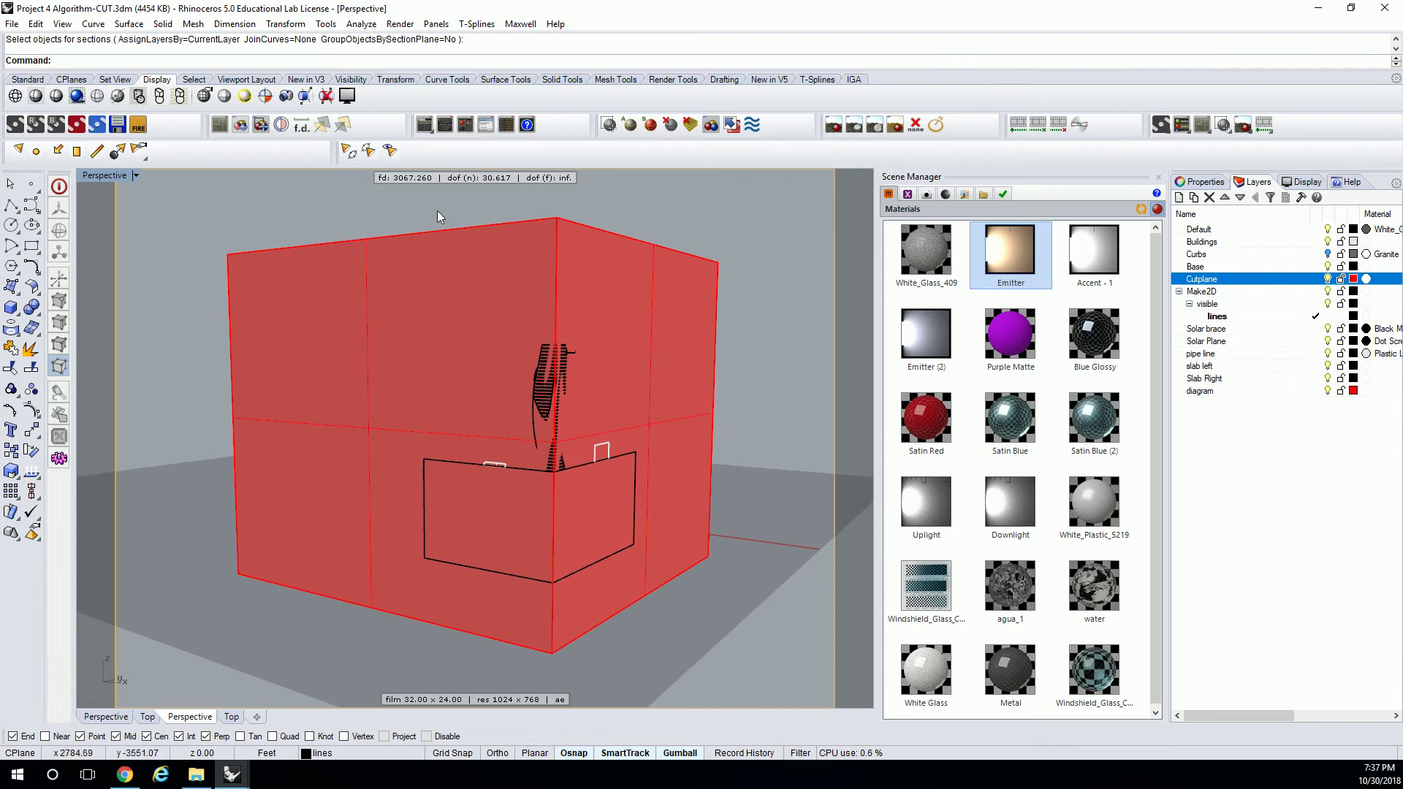
{"action": "left_click", "coordinate": [1327, 279]}
{"action": "scroll", "coordinate": [578, 406], "scroll_direction": "up", "scroll_amount": 3}
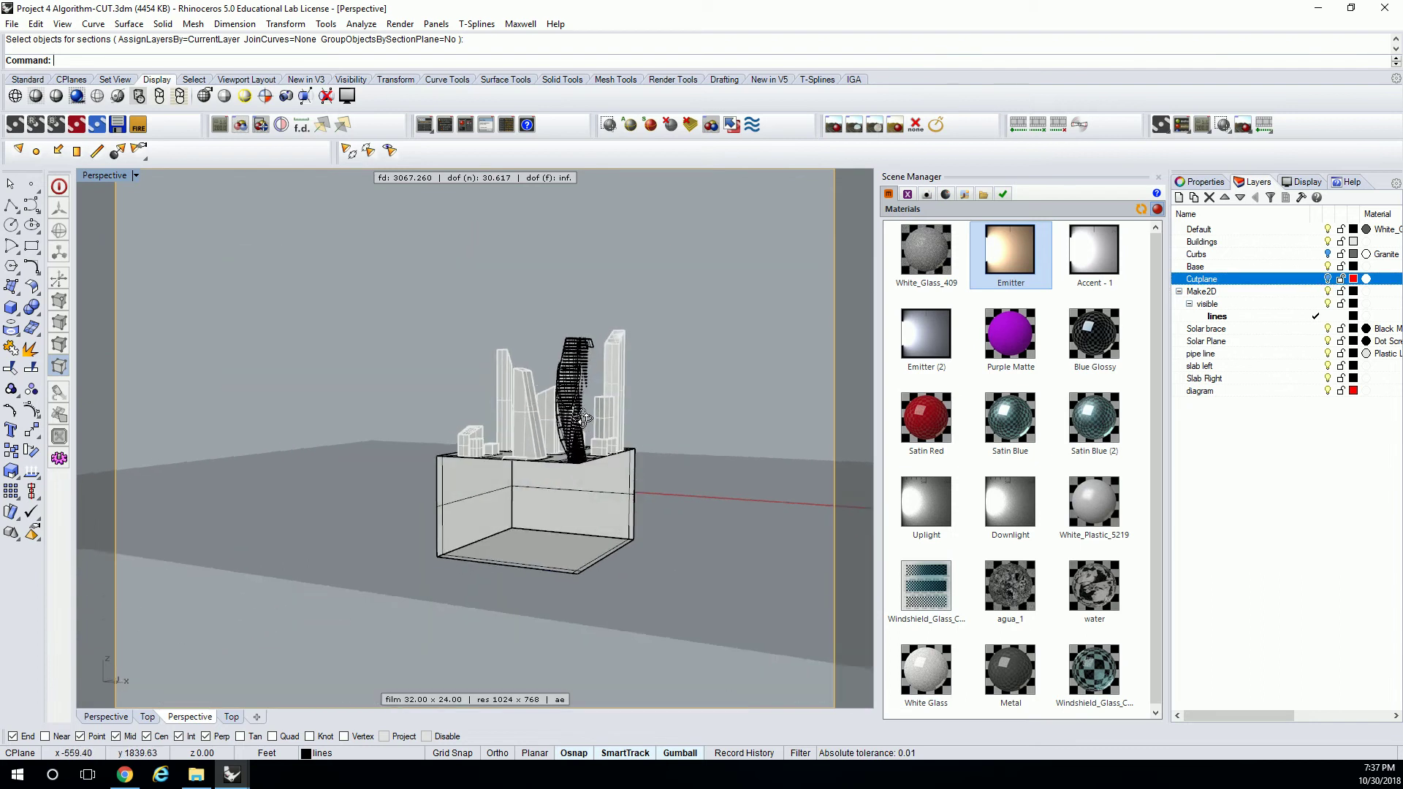
{"action": "scroll", "coordinate": [577, 406], "scroll_direction": "up", "scroll_amount": 6}
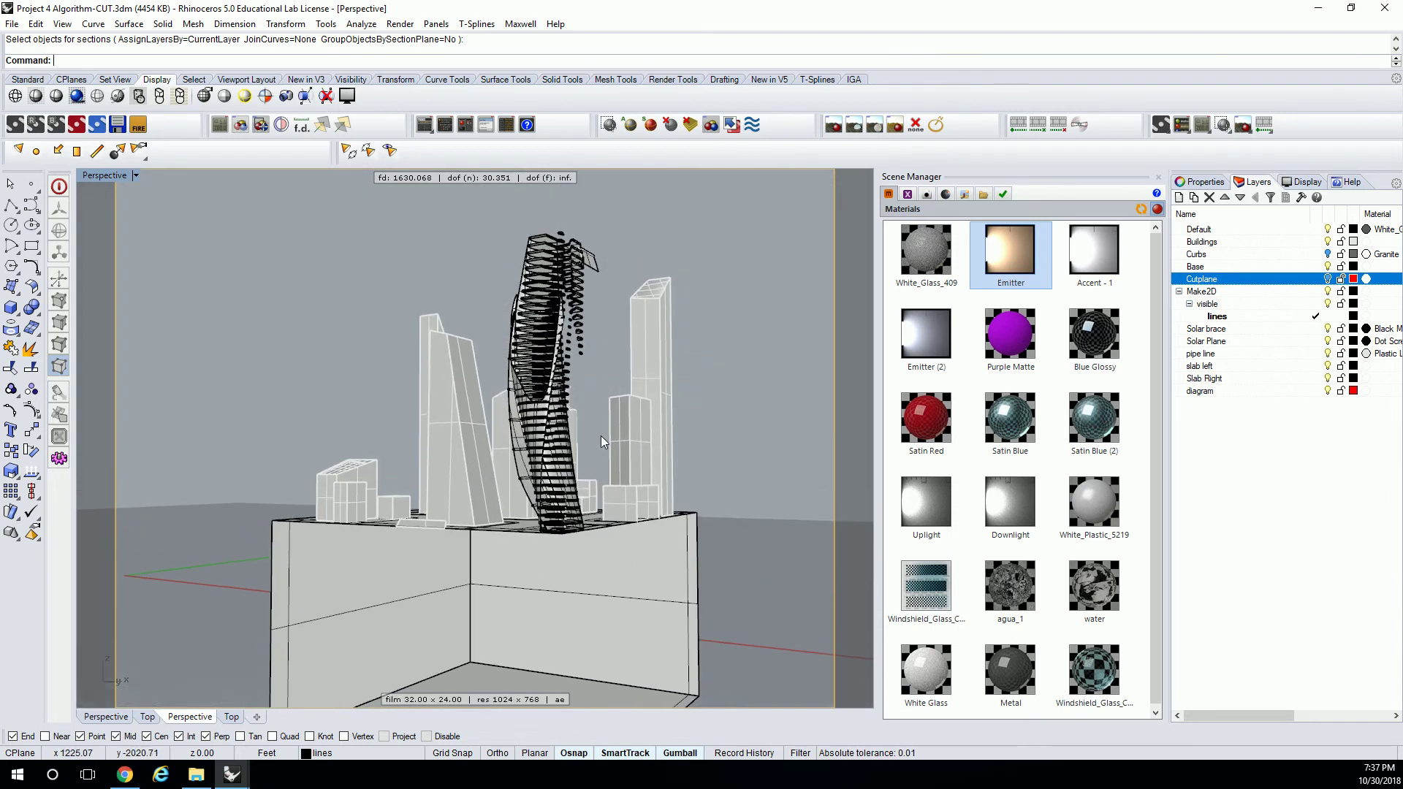
{"action": "scroll", "coordinate": [577, 446], "scroll_direction": "up", "scroll_amount": 5}
{"action": "right_click_drag", "start_coordinate": [574, 447], "coordinate": [563, 466], "text": "shift"}
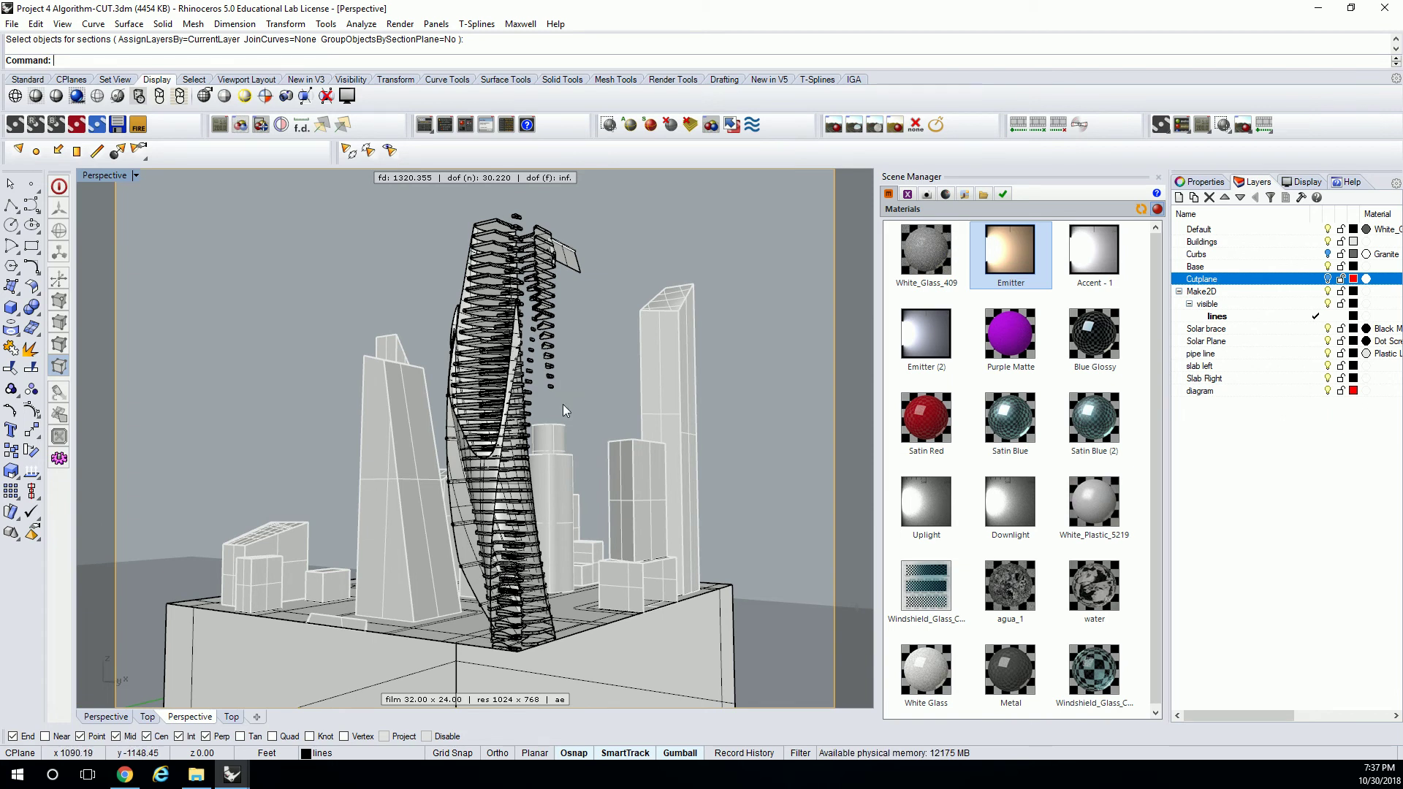
{"action": "right_click_drag", "start_coordinate": [563, 405], "coordinate": [602, 406], "text": "shift"}
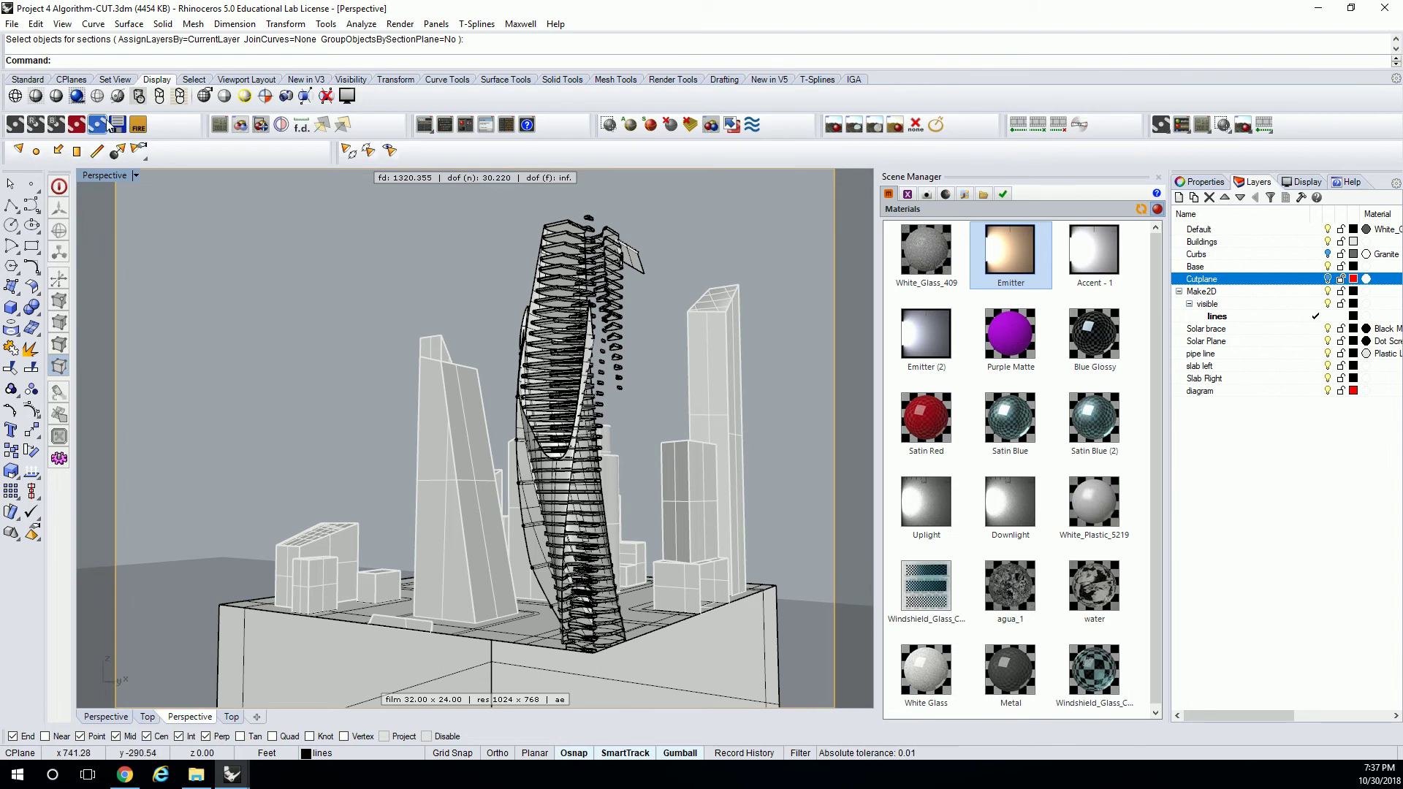
Step: Save the current perspective as a named view called Up View and close the named views list
{"action": "left_click", "coordinate": [106, 177]}
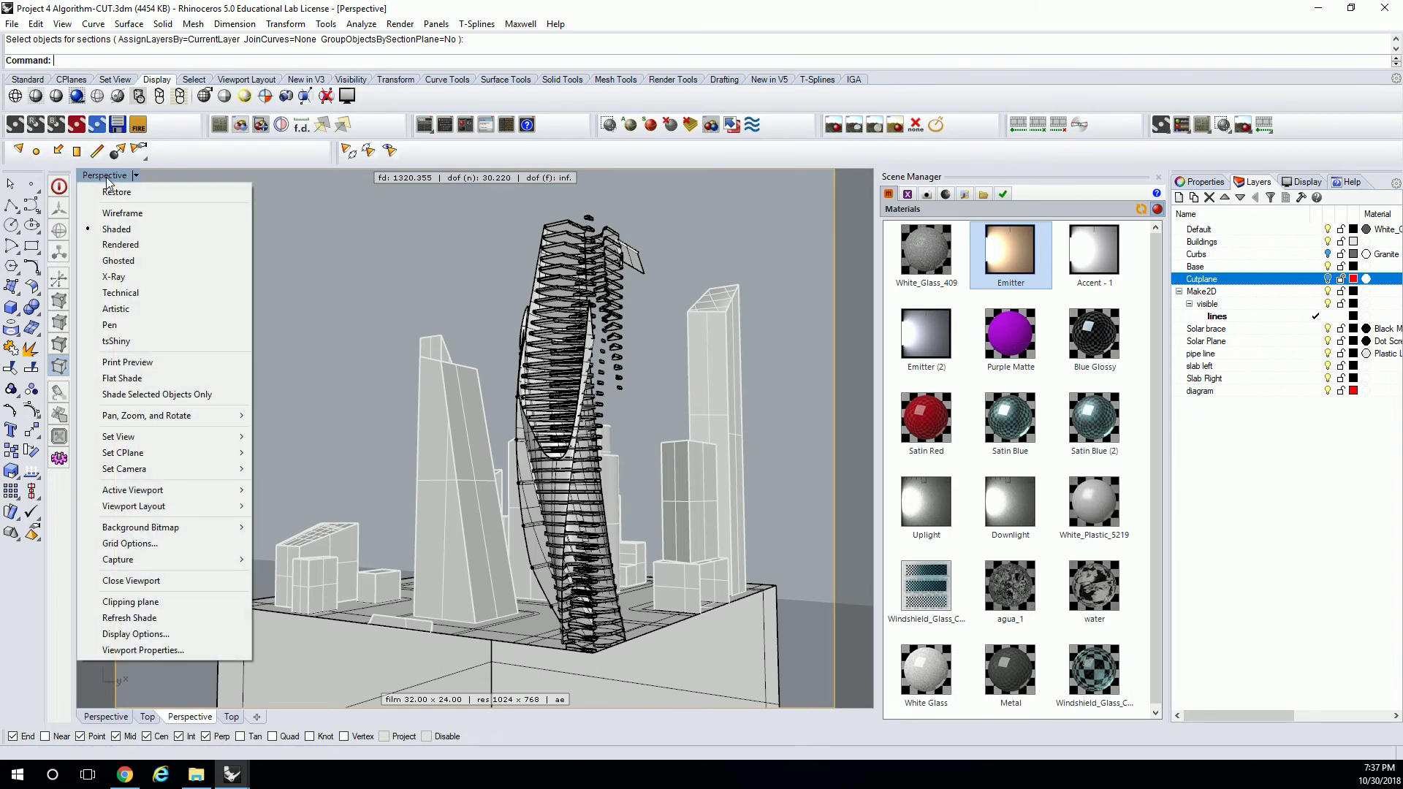
{"action": "mouse_move", "coordinate": [177, 451]}
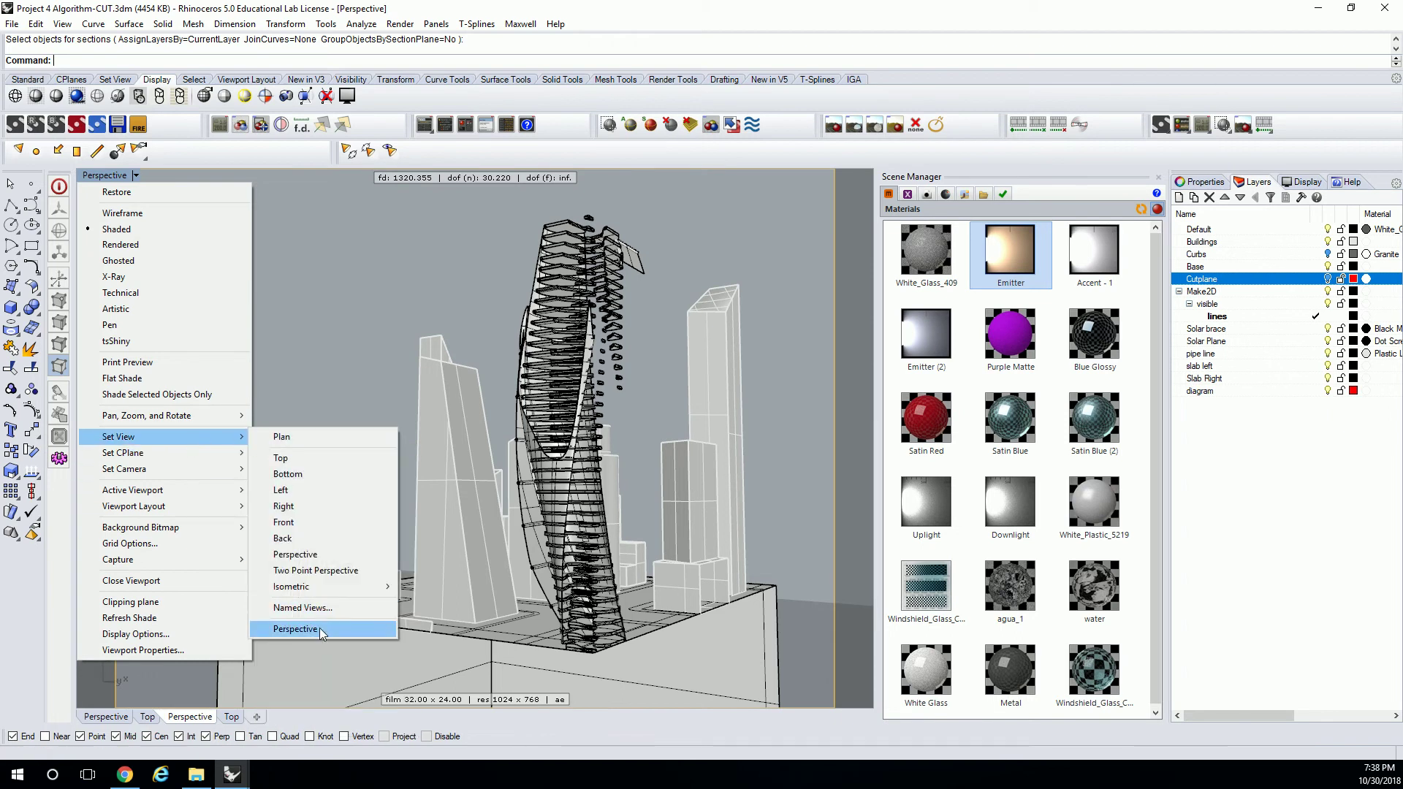
{"action": "left_click", "coordinate": [318, 628]}
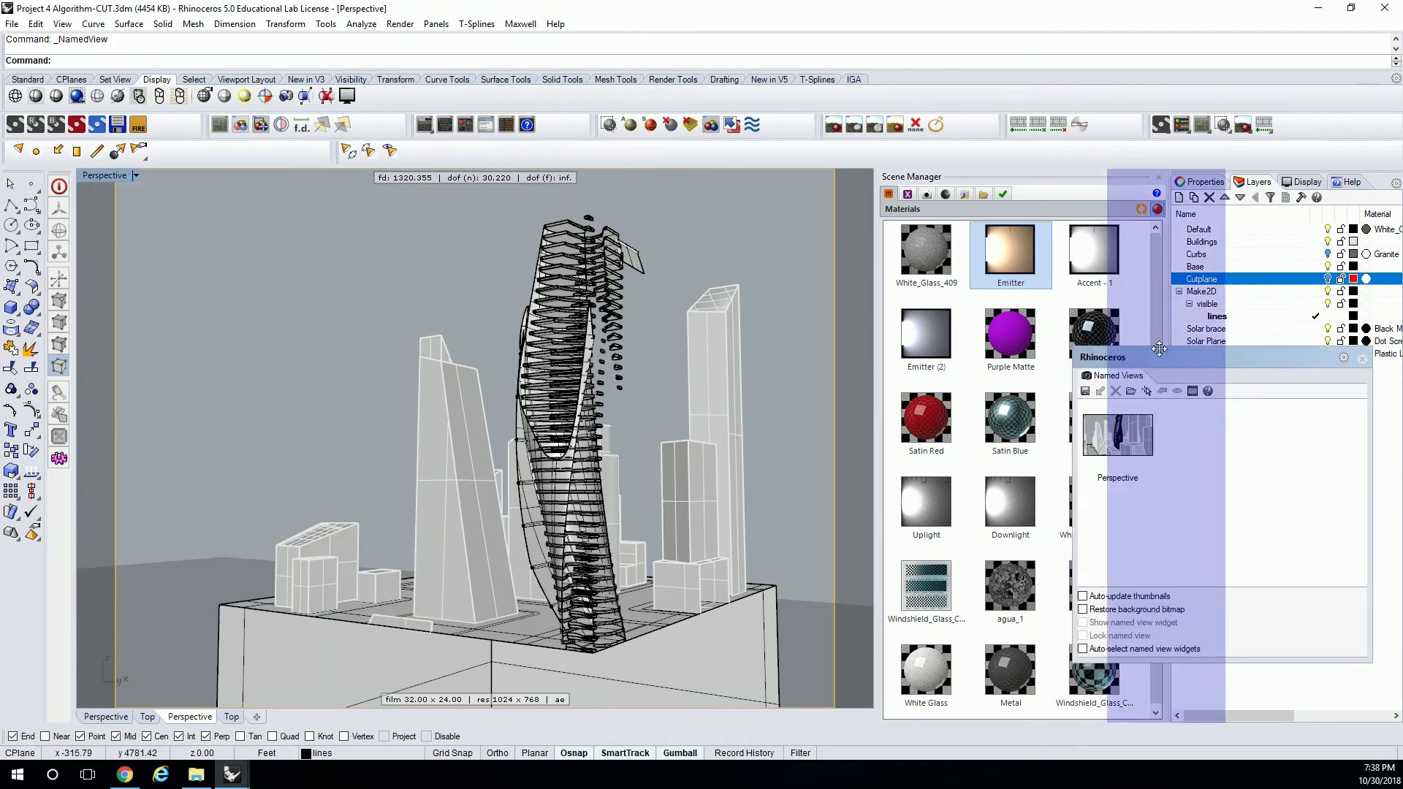
{"action": "left_click_drag", "start_coordinate": [1159, 349], "coordinate": [459, 329]}
{"action": "left_click", "coordinate": [385, 372]}
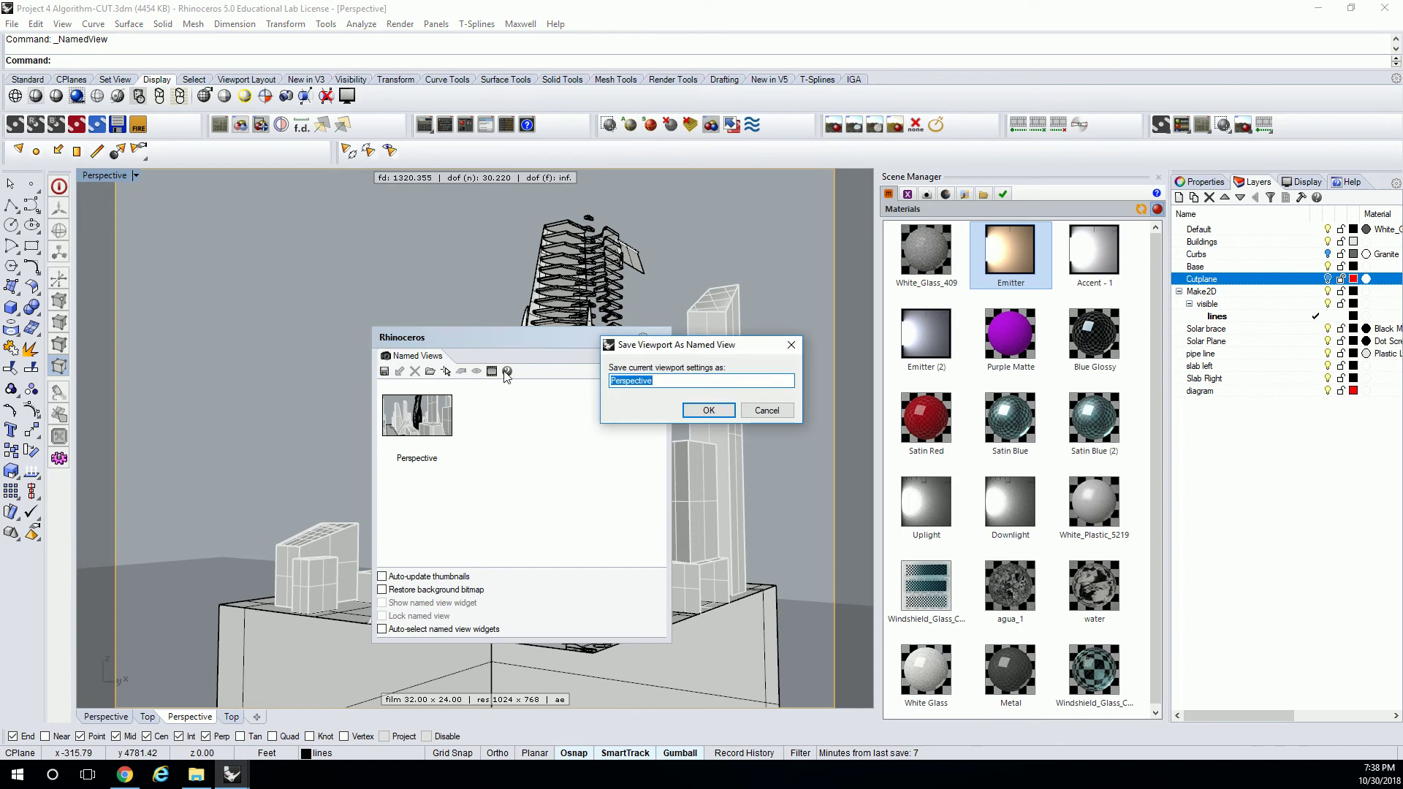
{"action": "type", "text": "Up"}
{"action": "key", "text": "BackSpace"}
{"action": "type", "text": "Up"}
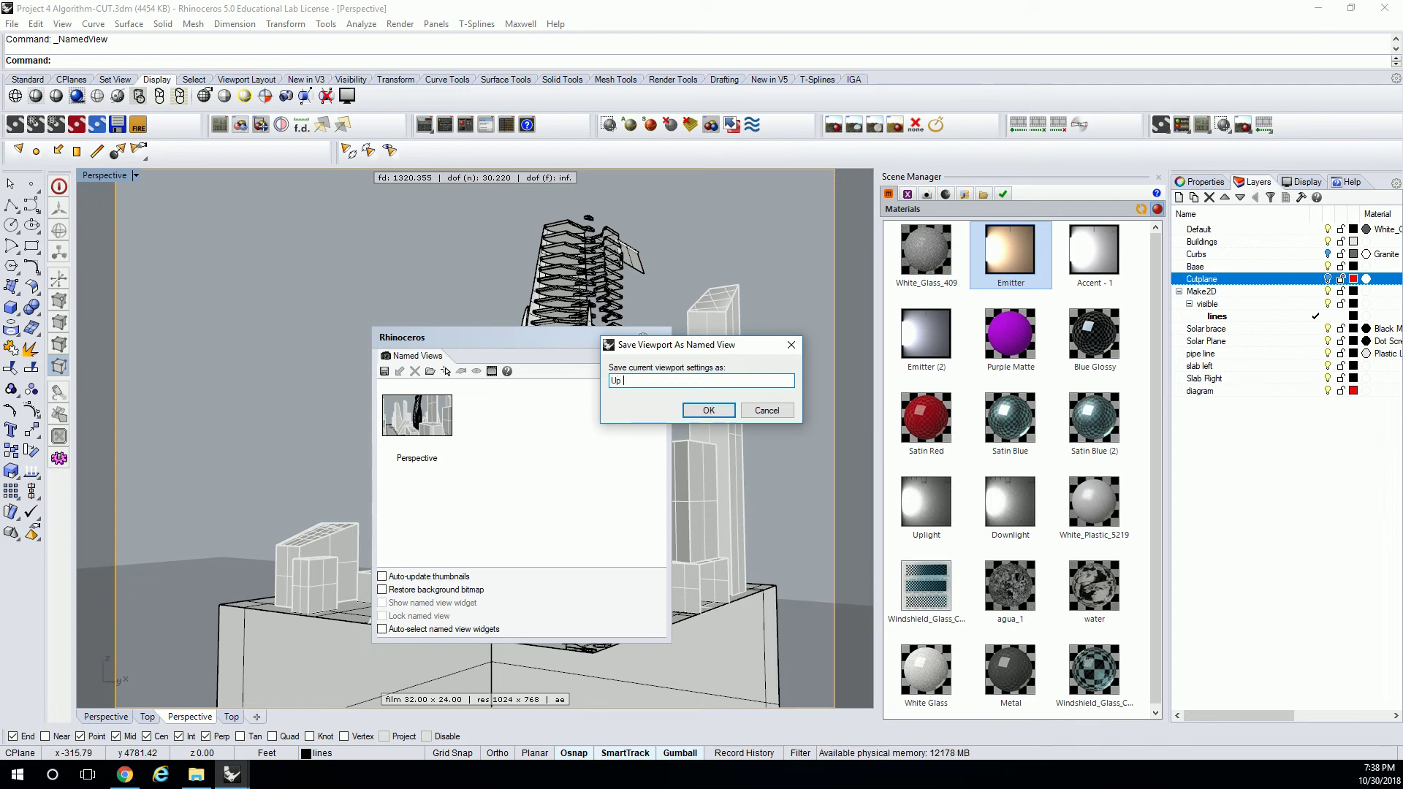
{"action": "left_click", "coordinate": [707, 410]}
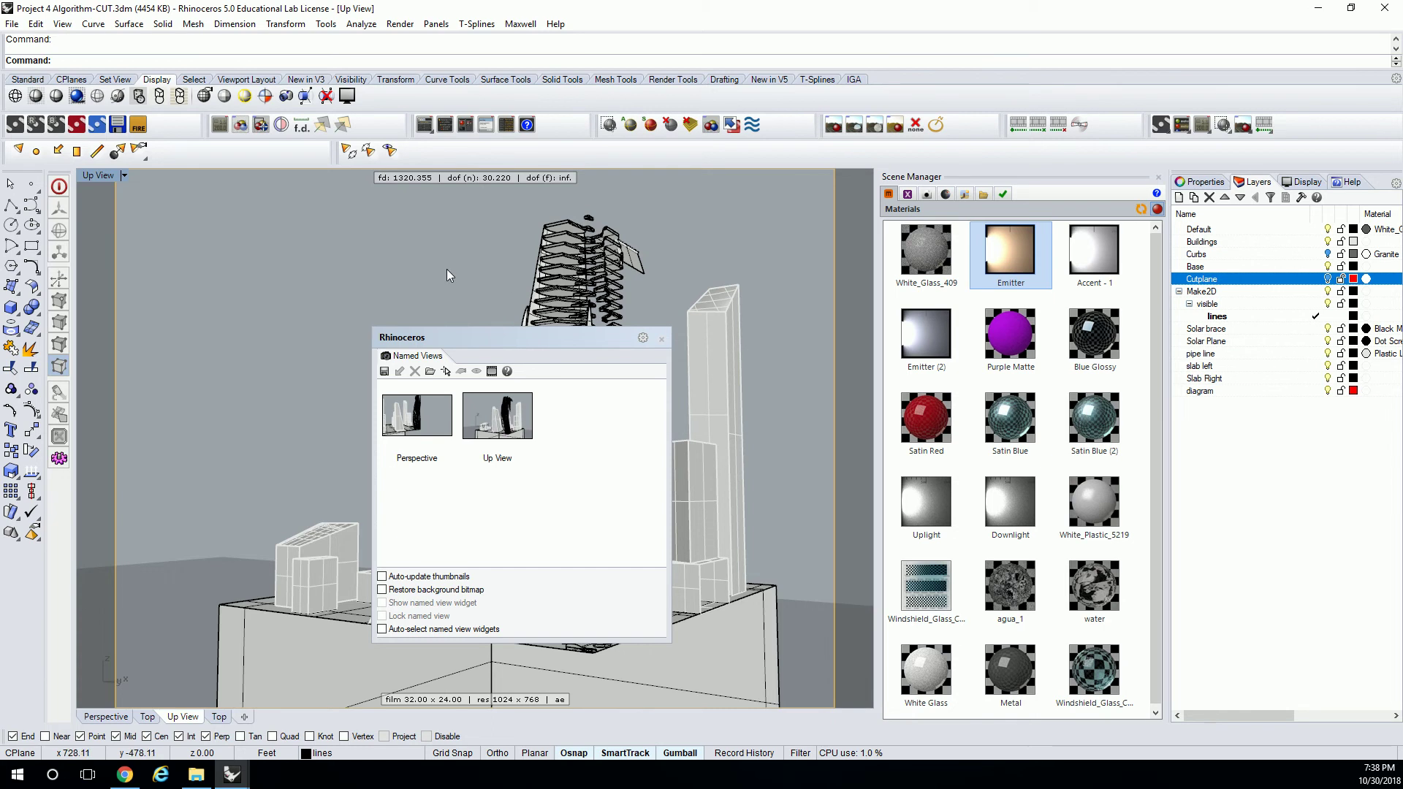
{"action": "left_click", "coordinate": [661, 339]}
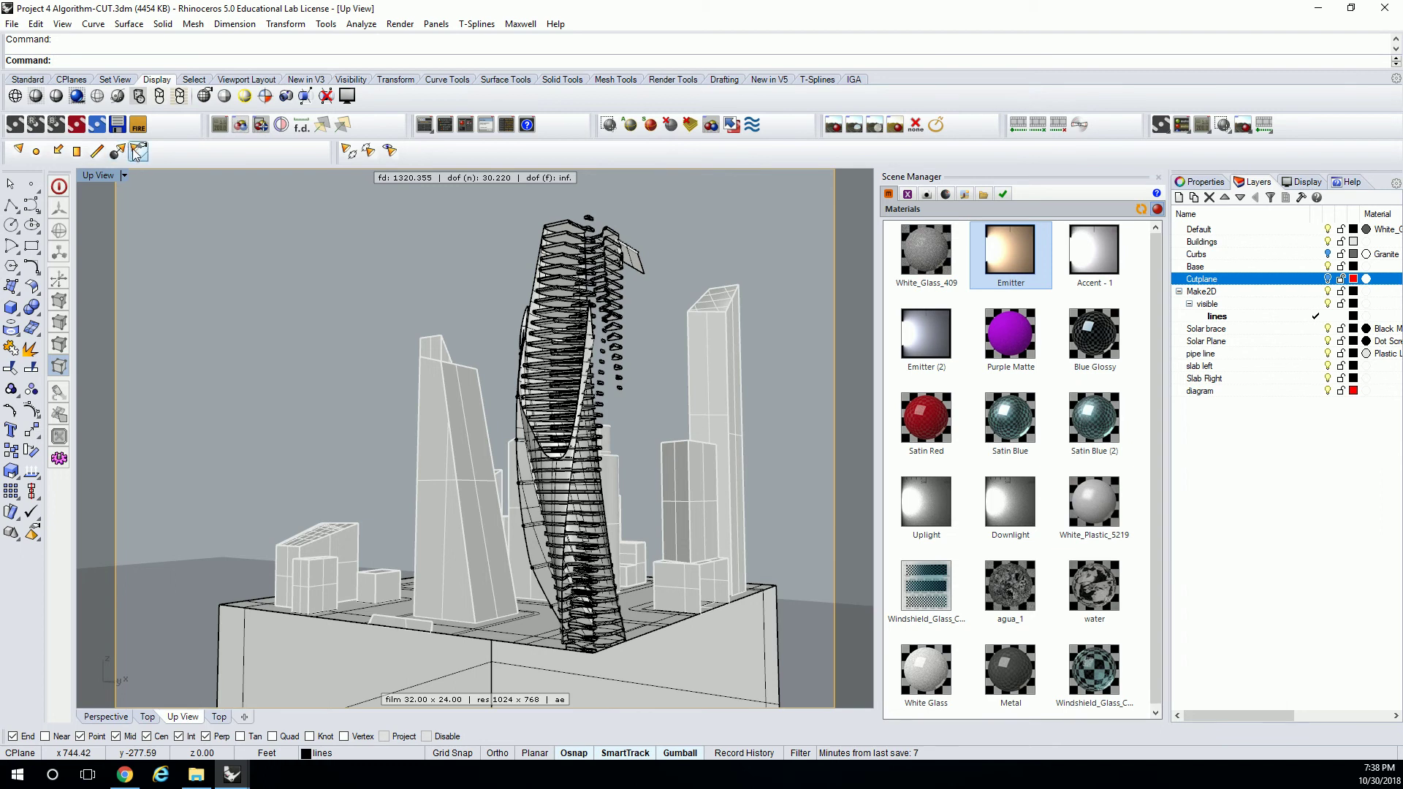
Step: Restore the four-viewport layout and turn the Cutplane layer back on
{"action": "double_click", "coordinate": [102, 175]}
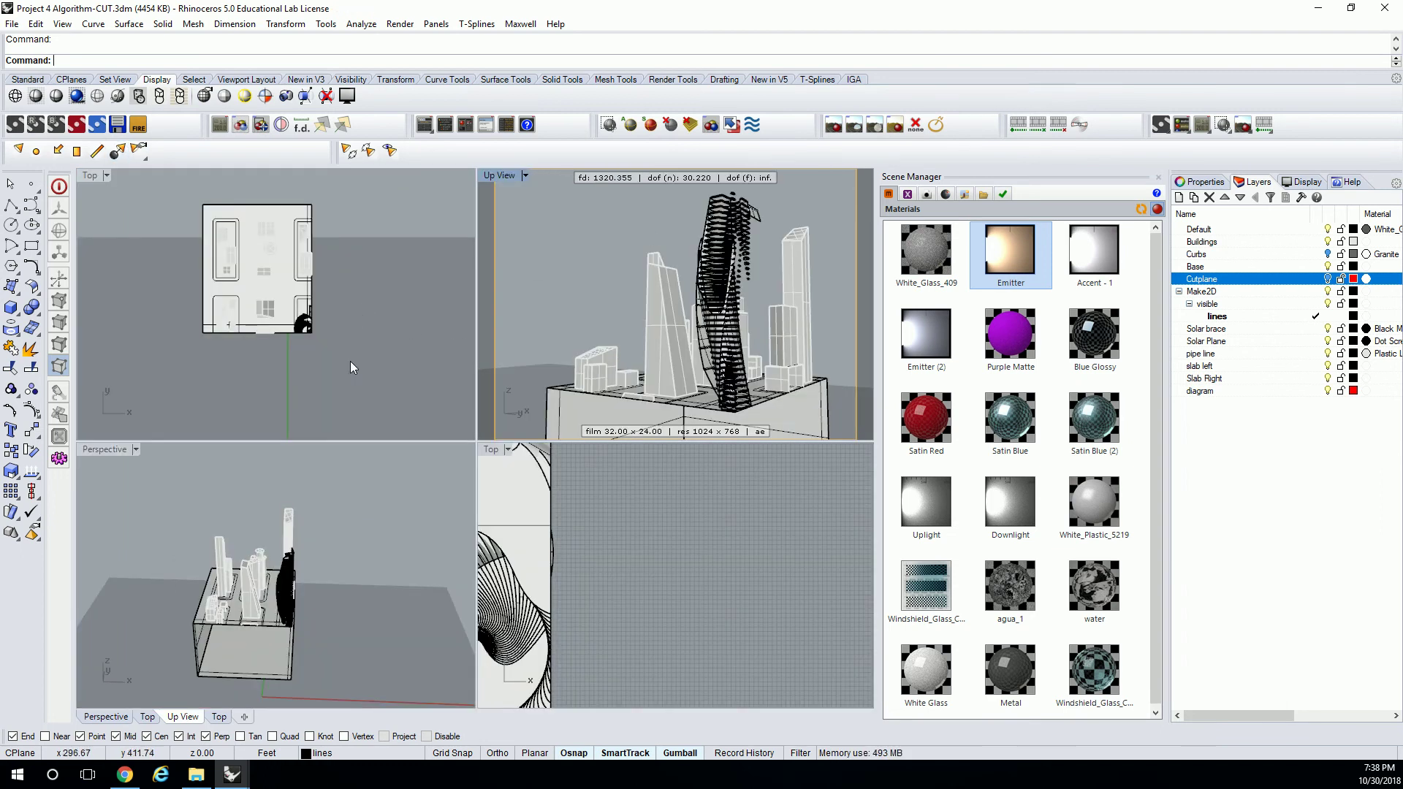
{"action": "right_click_drag", "start_coordinate": [351, 357], "coordinate": [358, 343]}
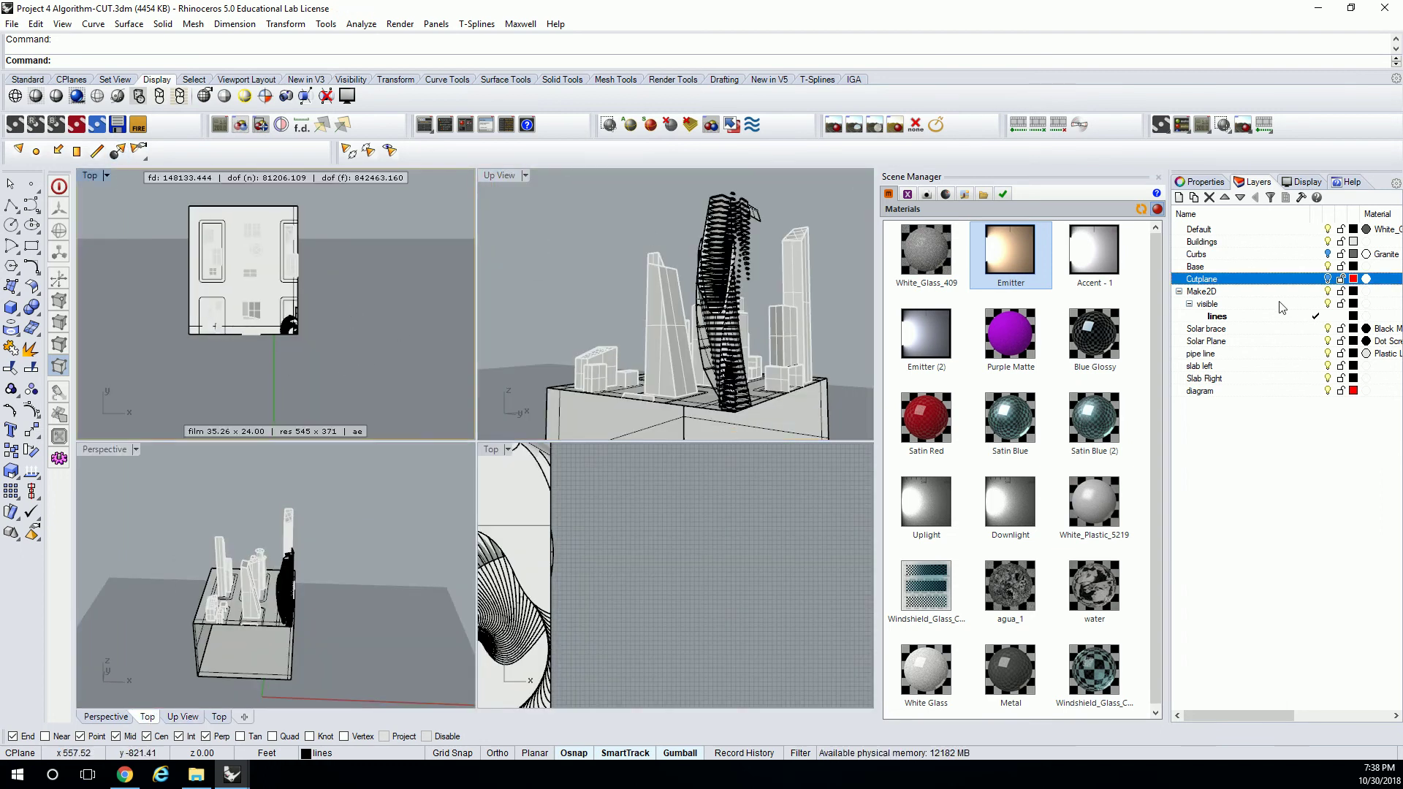
{"action": "left_click", "coordinate": [1327, 279]}
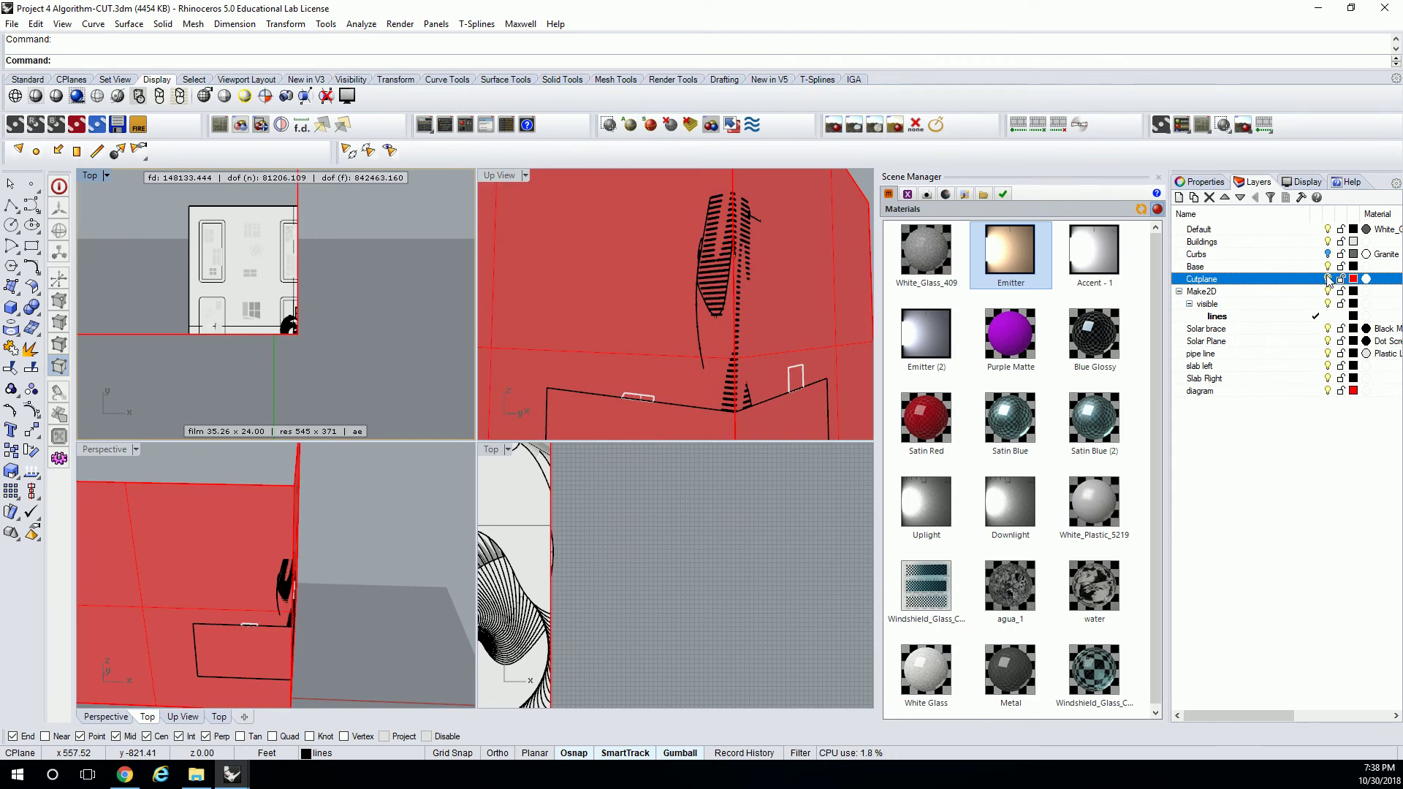
{"action": "right_click_drag", "start_coordinate": [388, 331], "coordinate": [377, 335]}
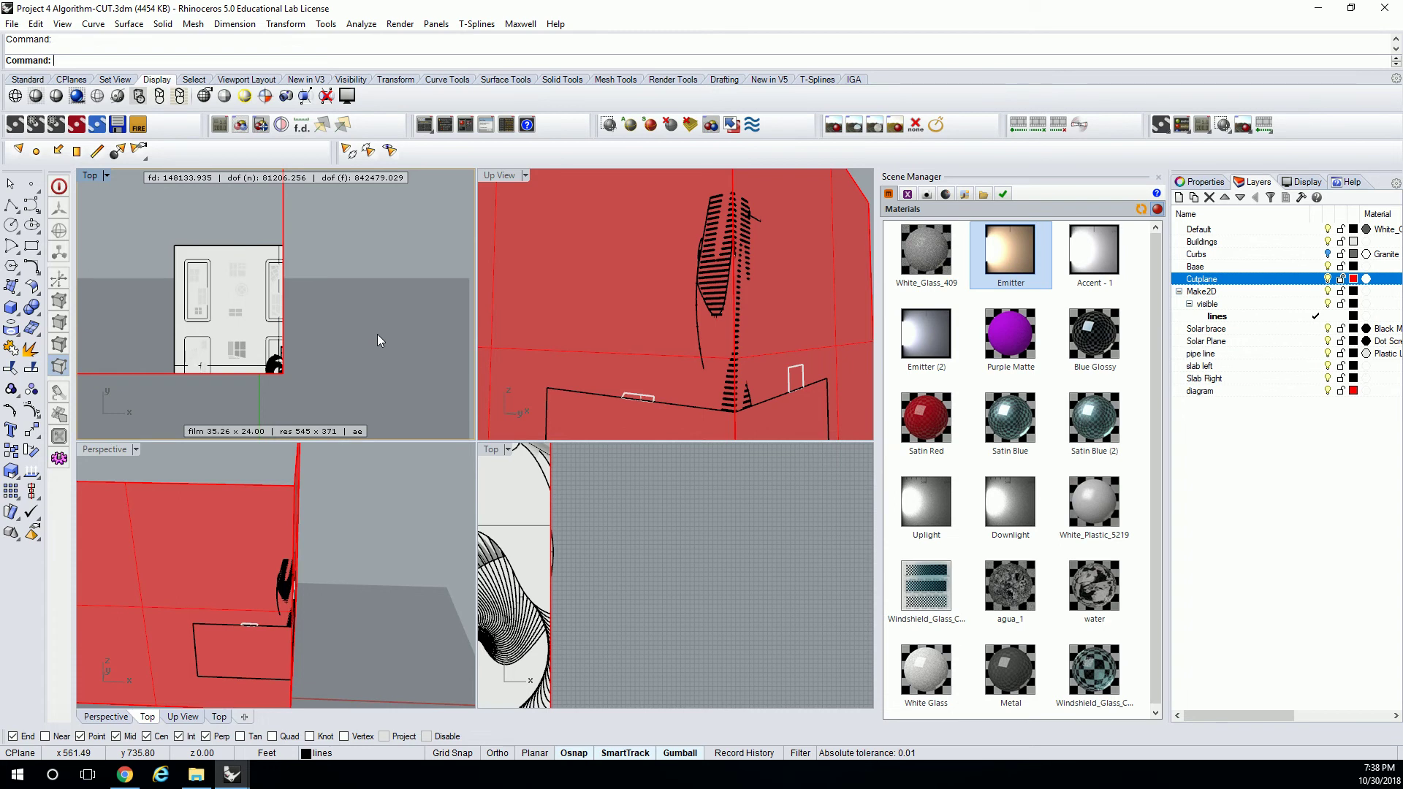
{"action": "type", "text": "ection"}
{"action": "key", "text": "Return"}
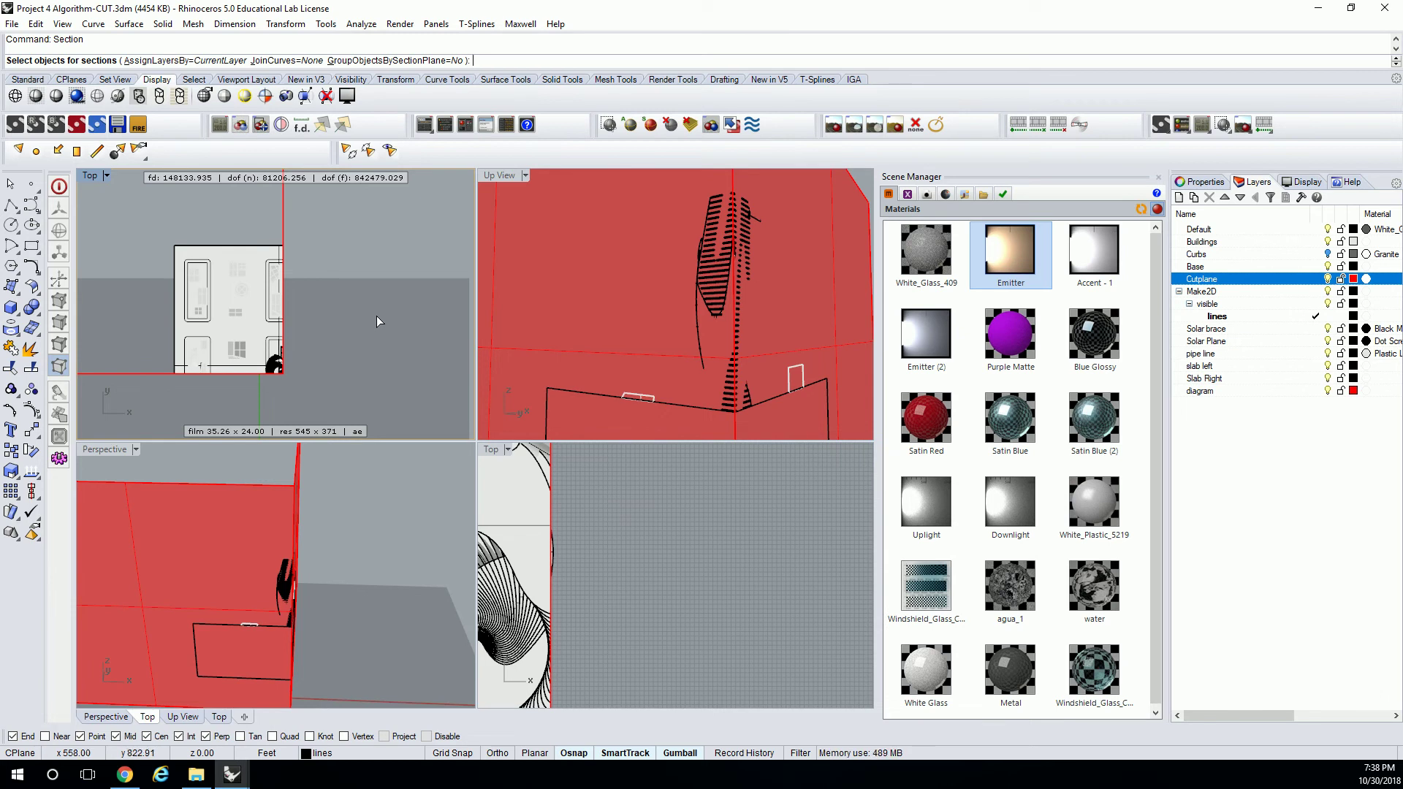
{"action": "left_click_drag", "start_coordinate": [132, 224], "coordinate": [340, 407]}
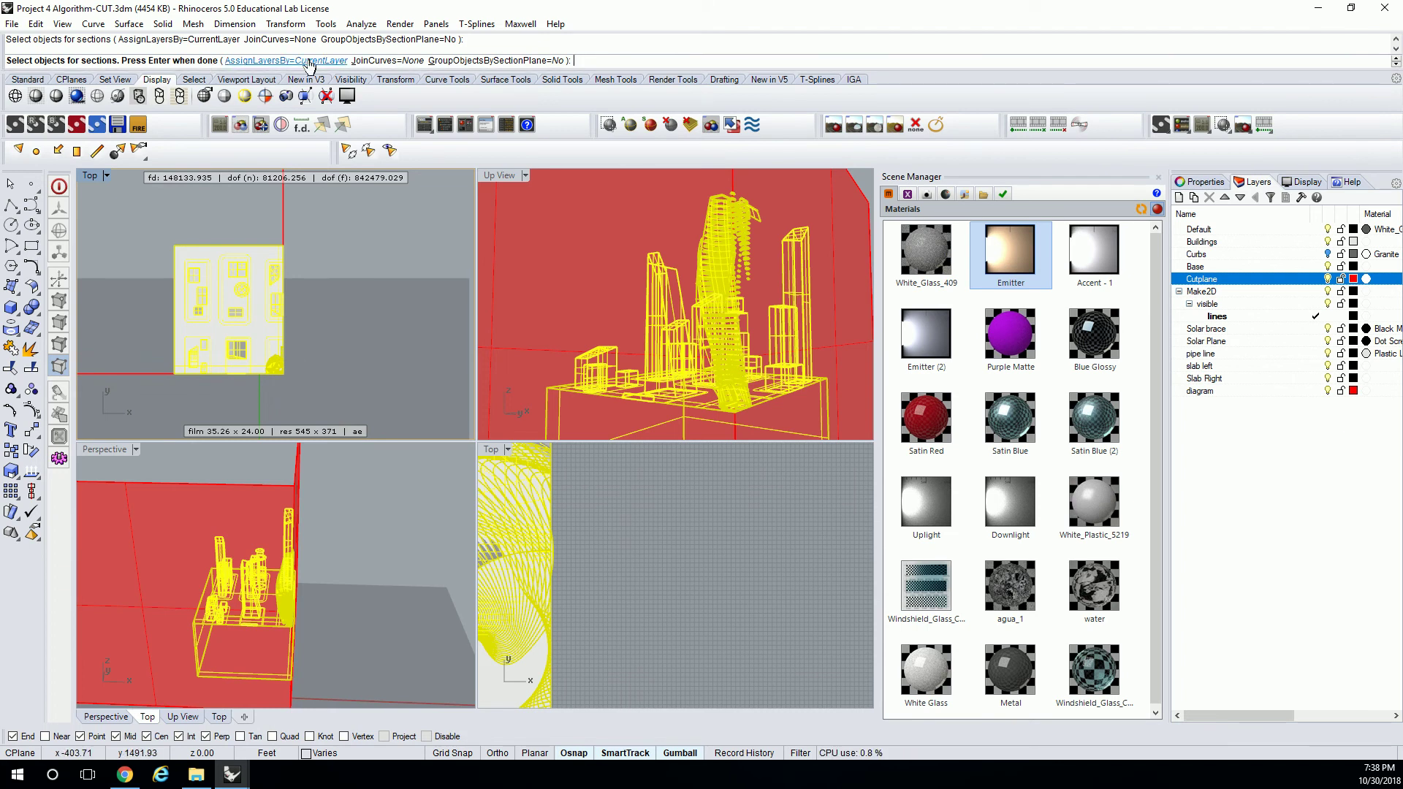
{"action": "left_click", "coordinate": [1222, 425]}
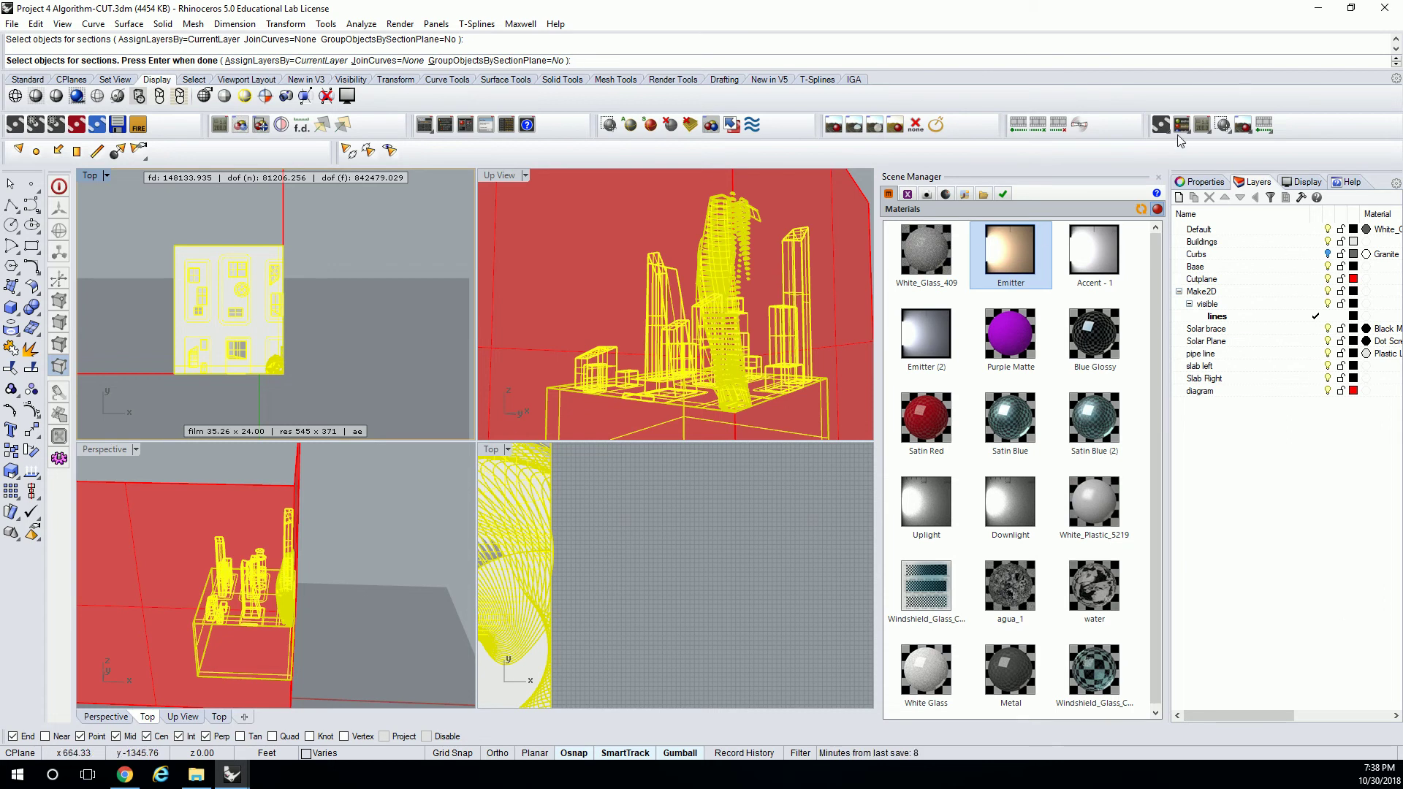
Step: Add two new layers, naming the second one Section Lines and setting its colour to Cyan
{"action": "left_click", "coordinate": [1179, 198]}
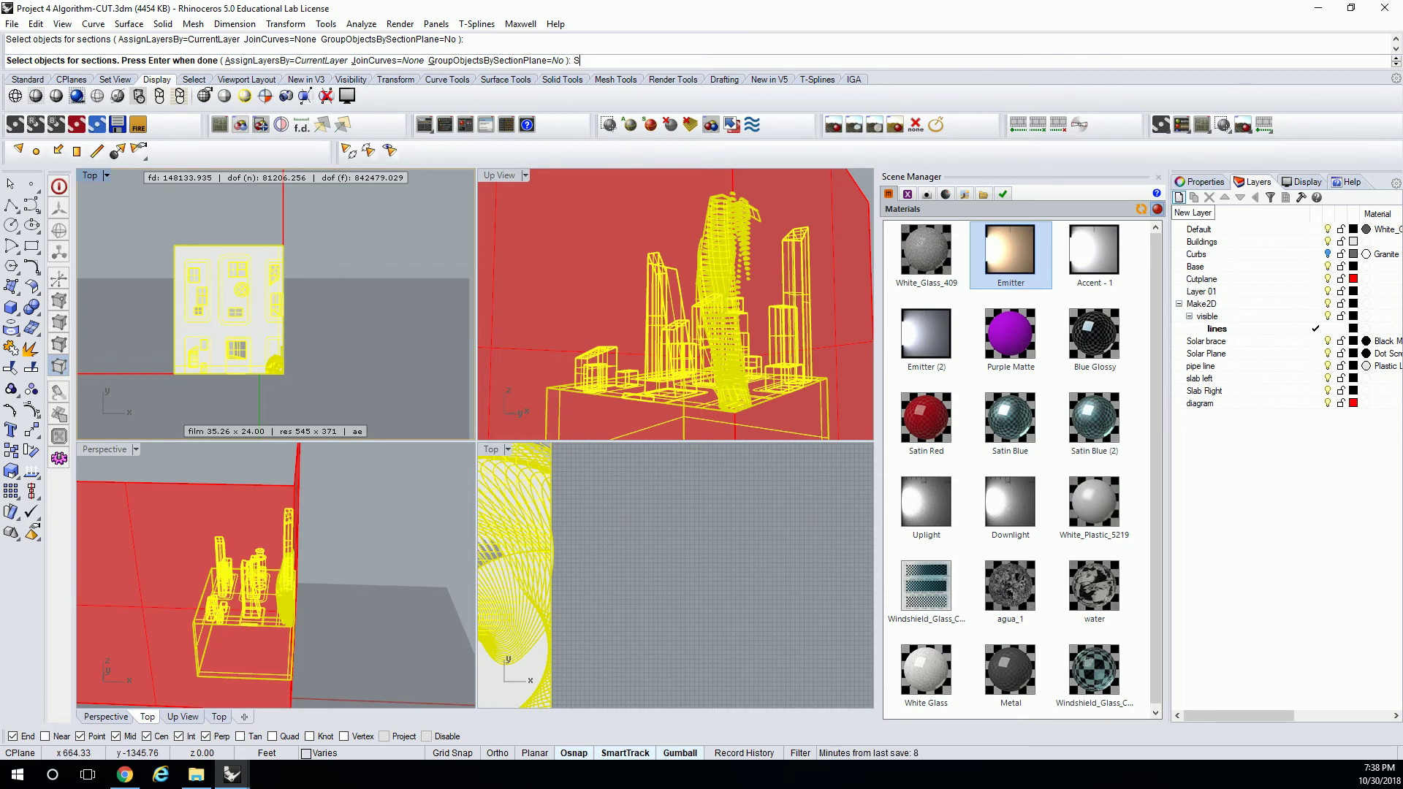
{"action": "key", "text": "Escape"}
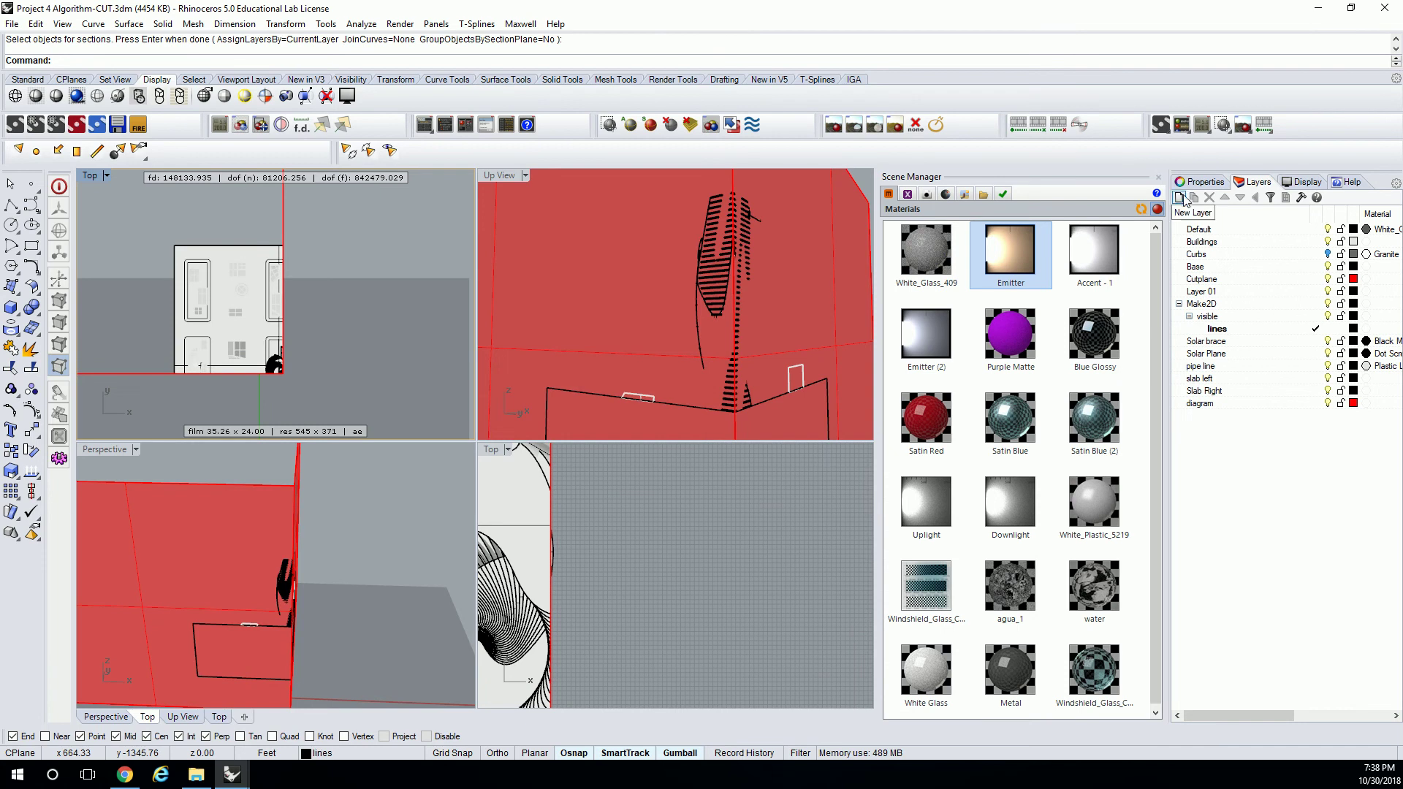
{"action": "left_click", "coordinate": [1179, 199]}
{"action": "type", "text": "Section L"}
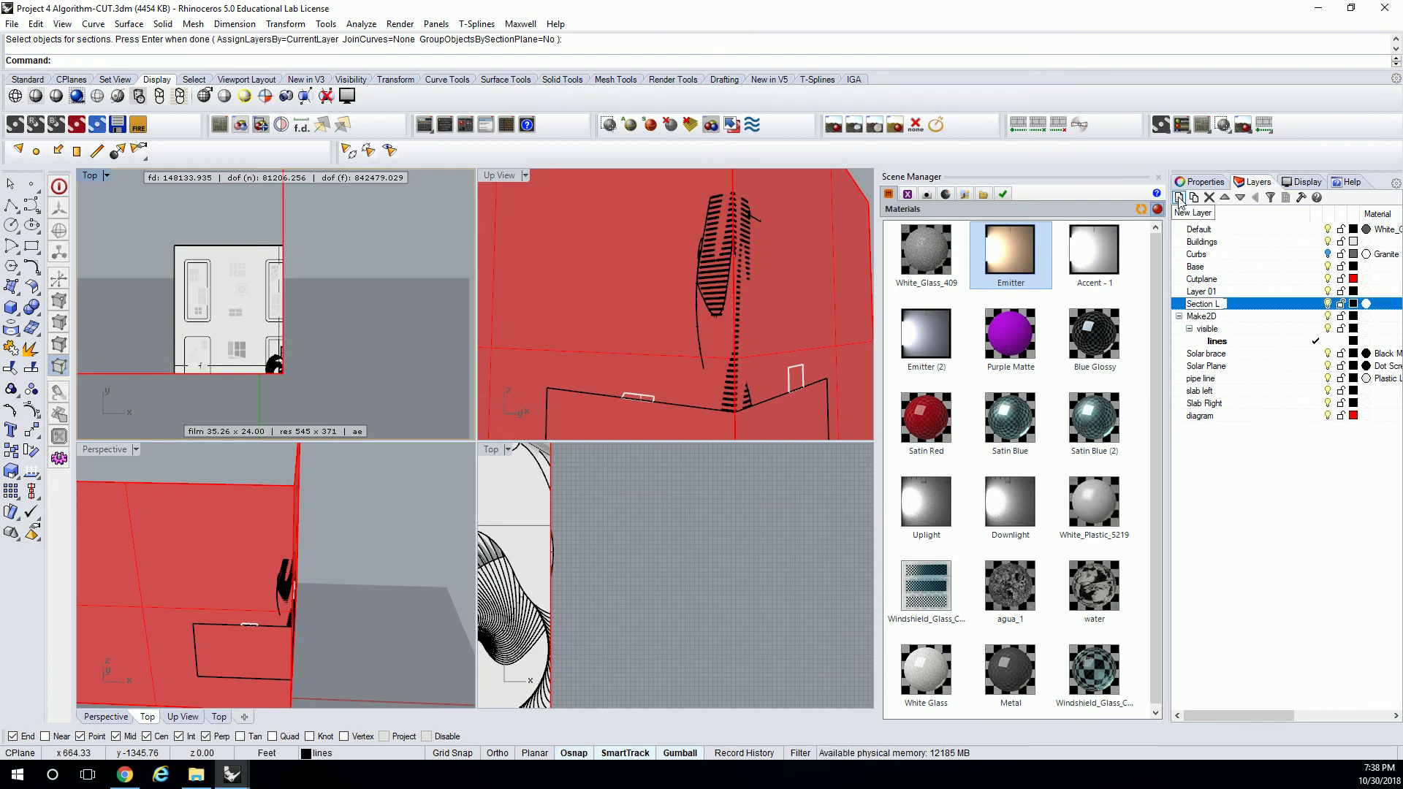
{"action": "type", "text": "ines"}
{"action": "left_click", "coordinate": [1353, 304]}
{"action": "left_click", "coordinate": [590, 437]}
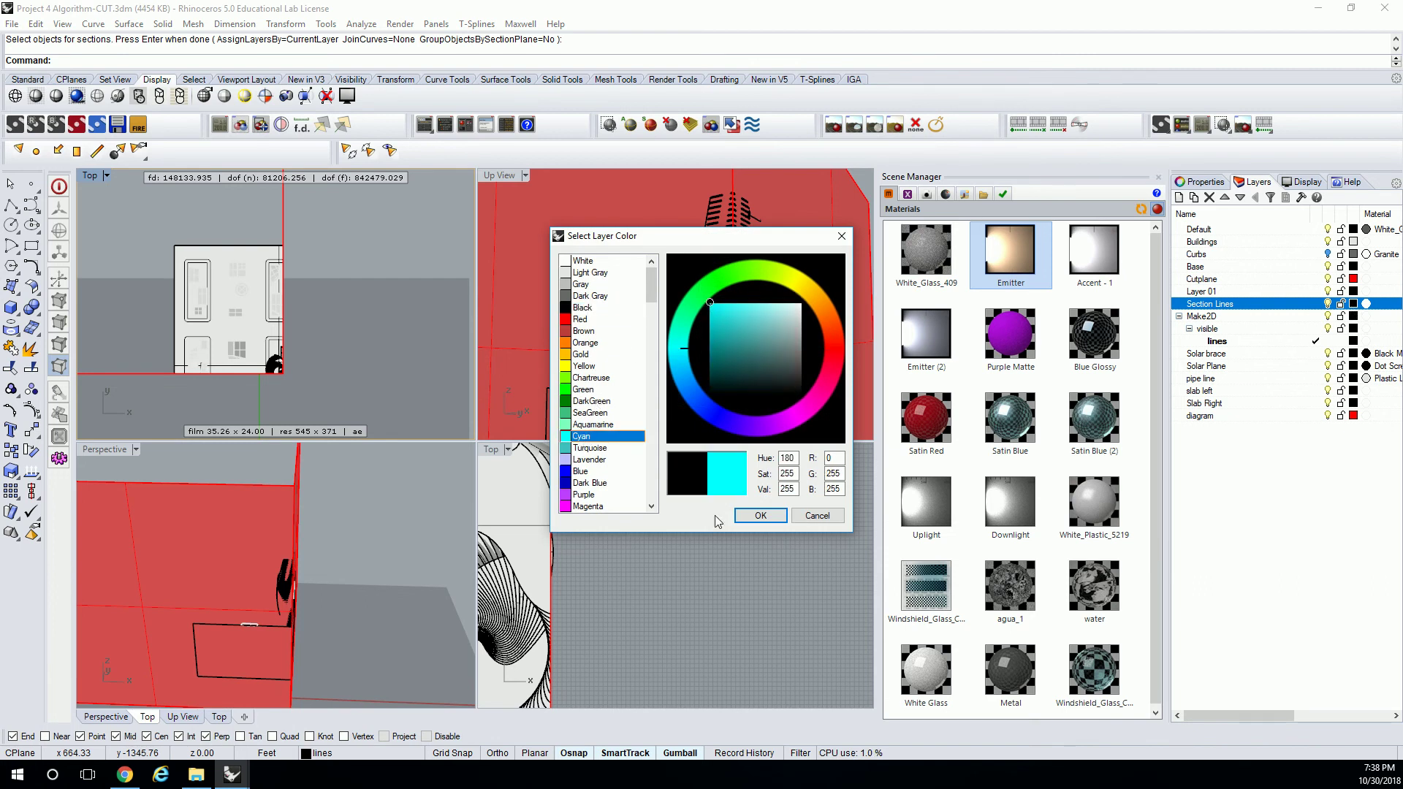
{"action": "left_click", "coordinate": [760, 516]}
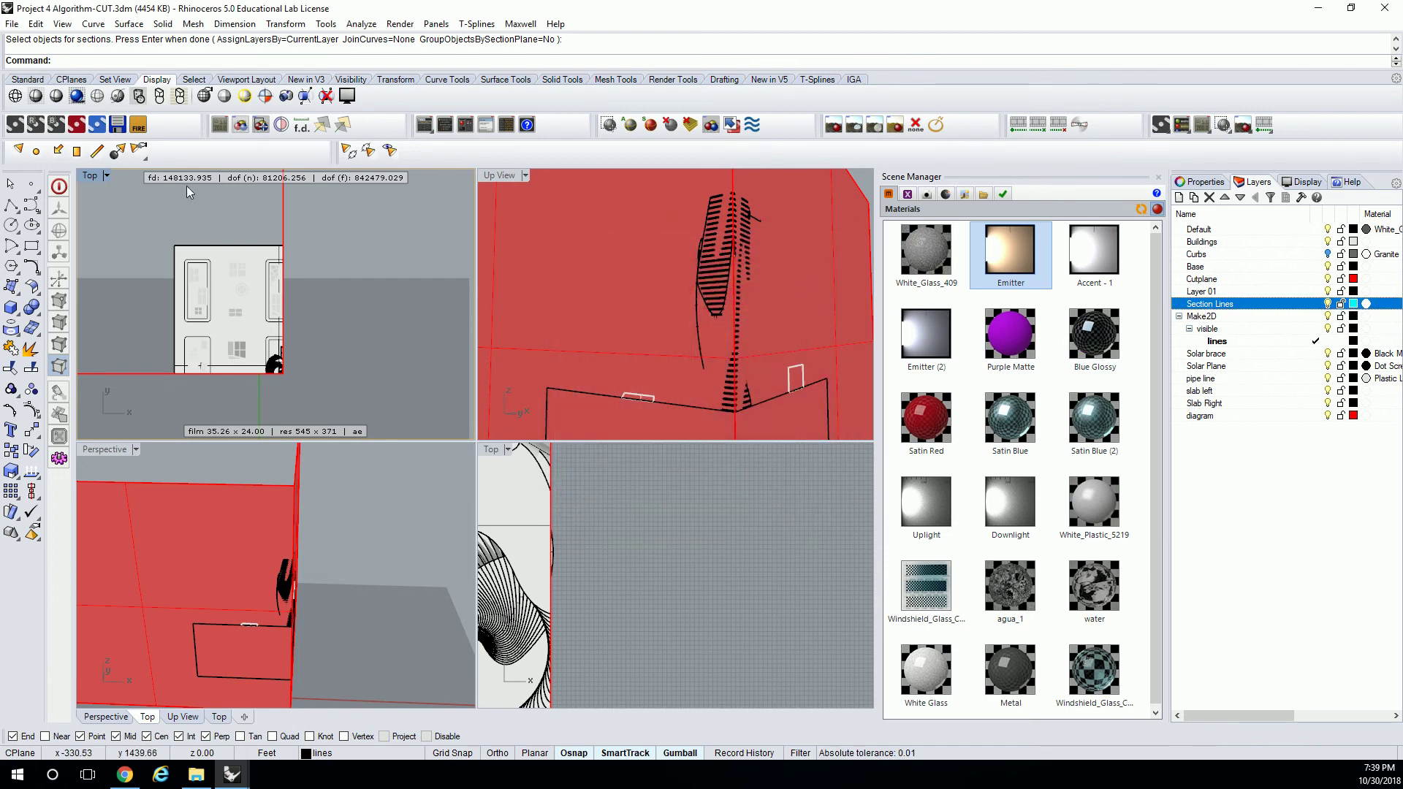
Step: Make Section Lines the current layer and section the whole model along the cutting wall parallel to Y, assigning the curves to the current layer
{"action": "type", "text": "Section"}
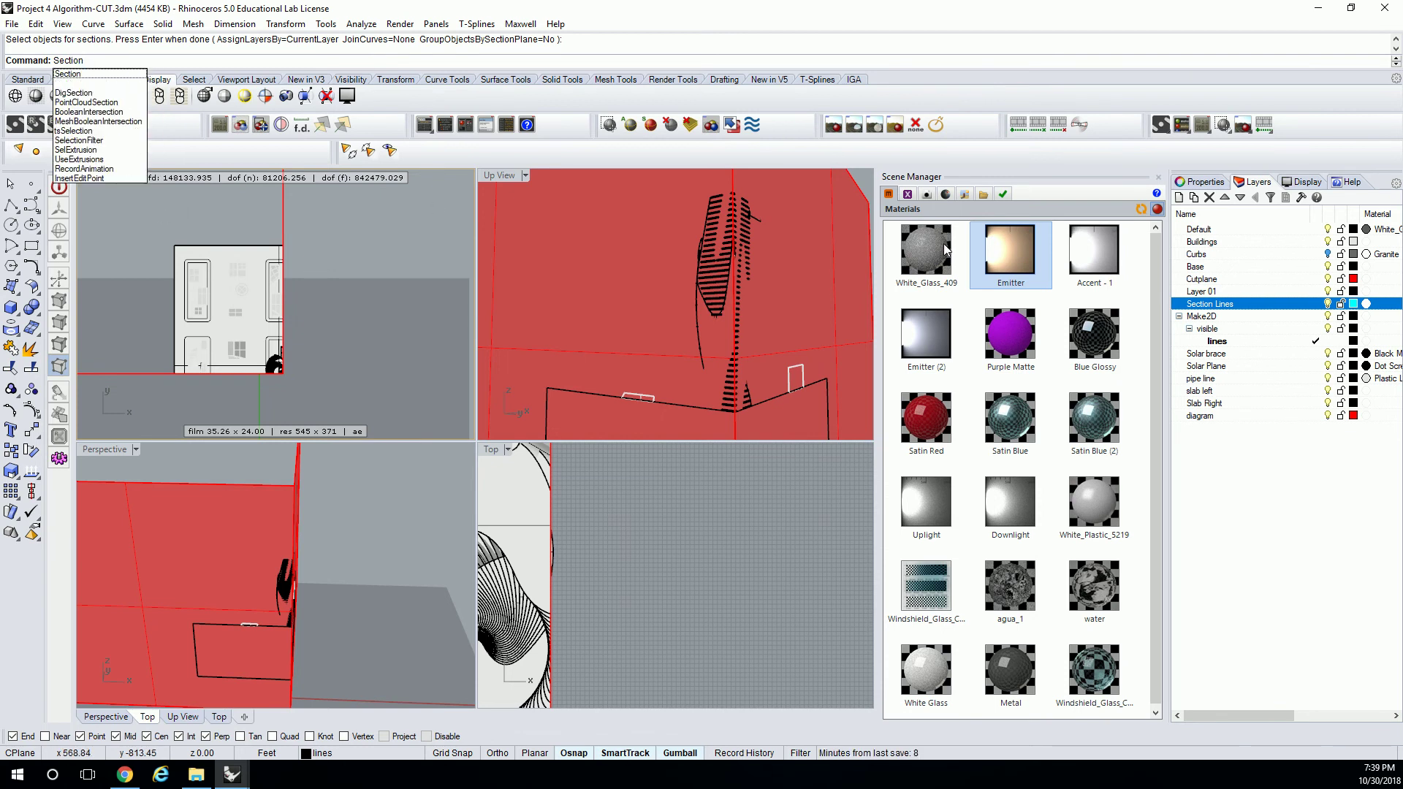
{"action": "double_click", "coordinate": [1243, 308]}
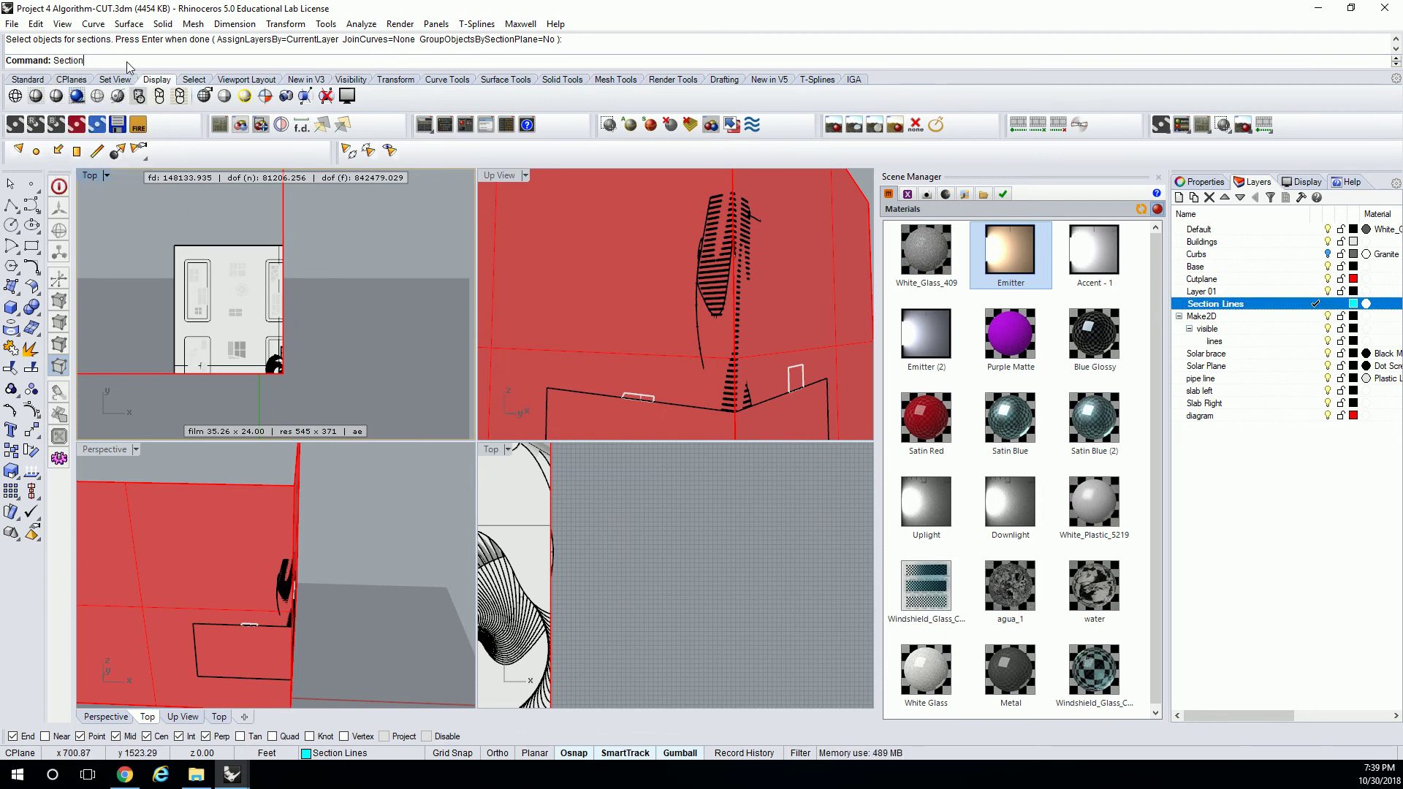
{"action": "key", "text": "Return"}
{"action": "left_click", "coordinate": [194, 61]}
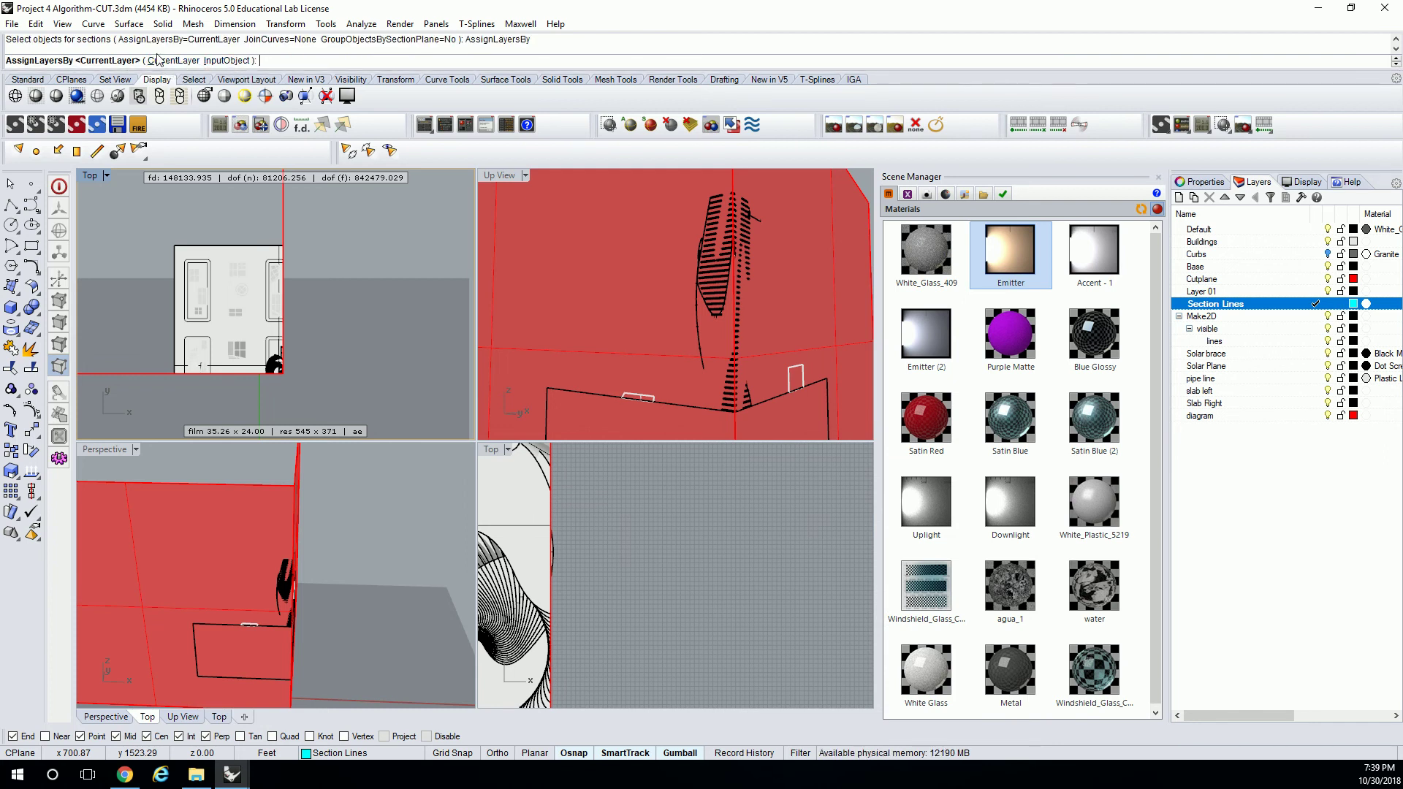
{"action": "left_click", "coordinate": [162, 61]}
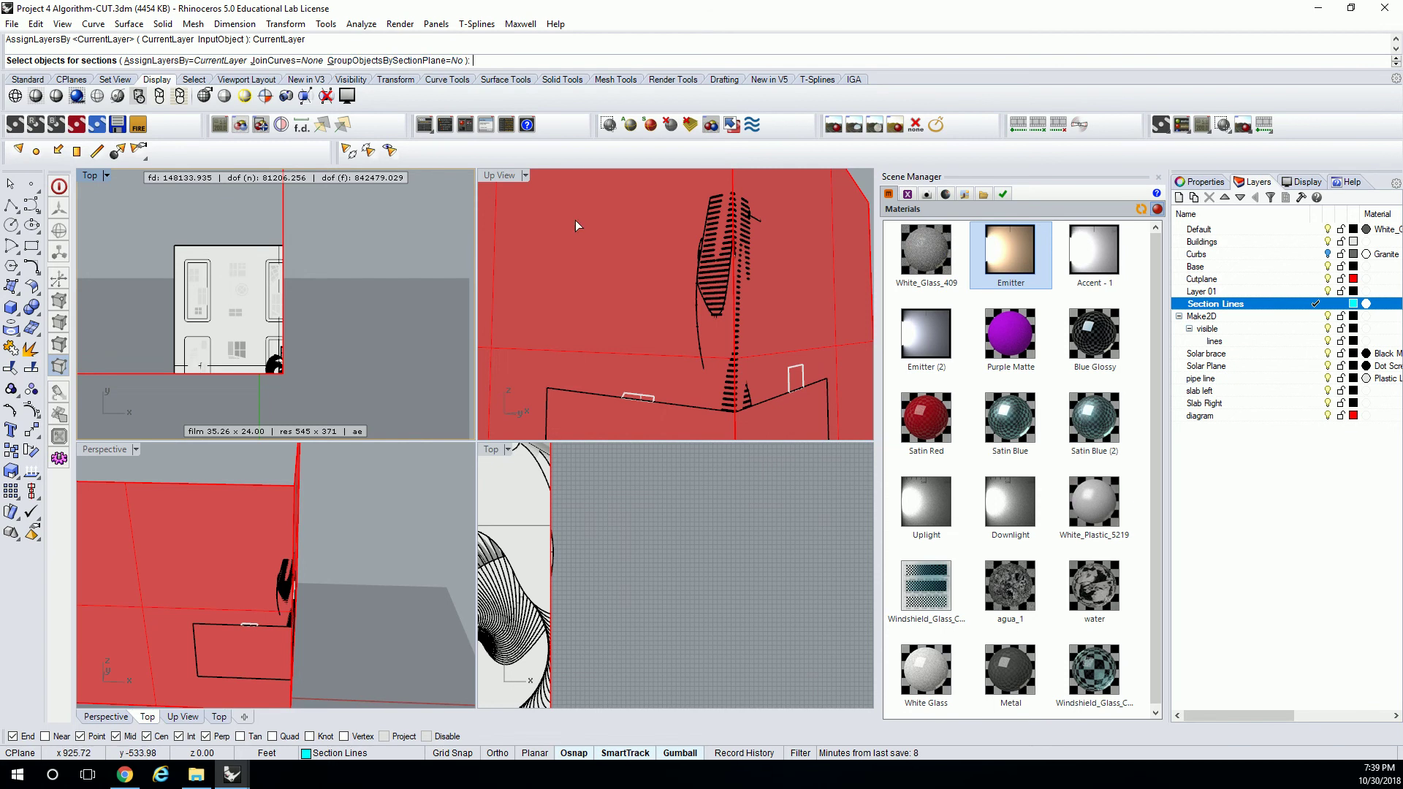
{"action": "left_click_drag", "start_coordinate": [140, 226], "coordinate": [252, 355]}
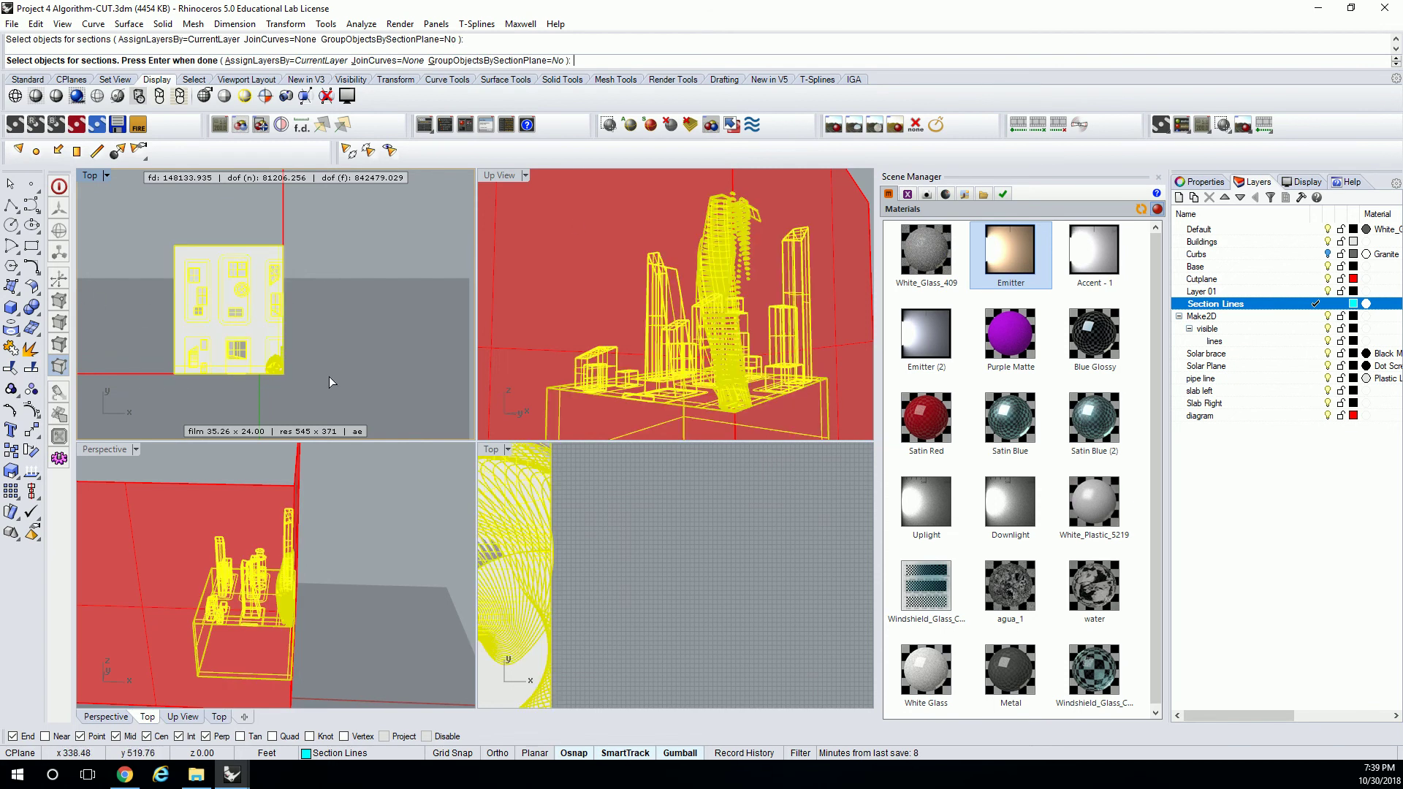
{"action": "key", "text": "Return"}
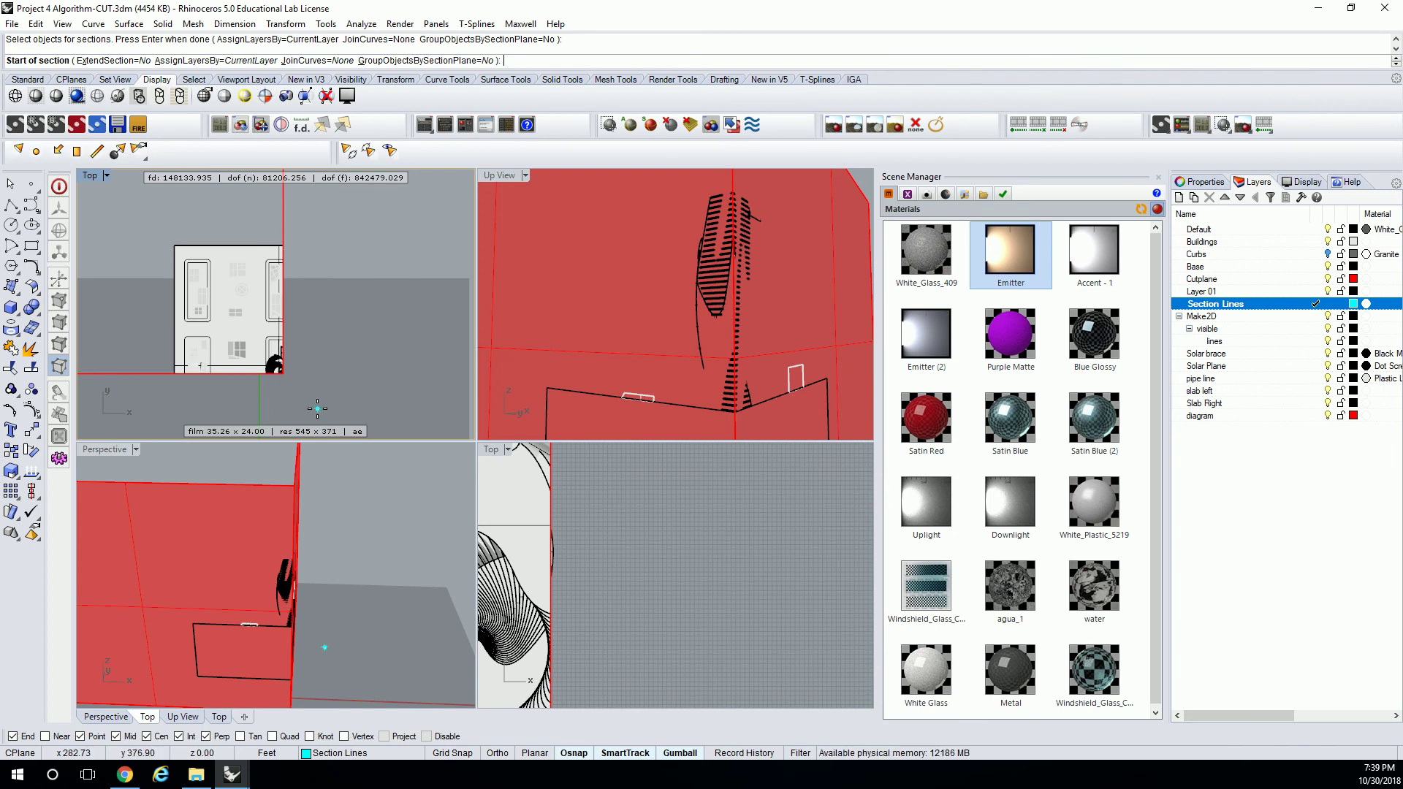
{"action": "left_click", "coordinate": [286, 378]}
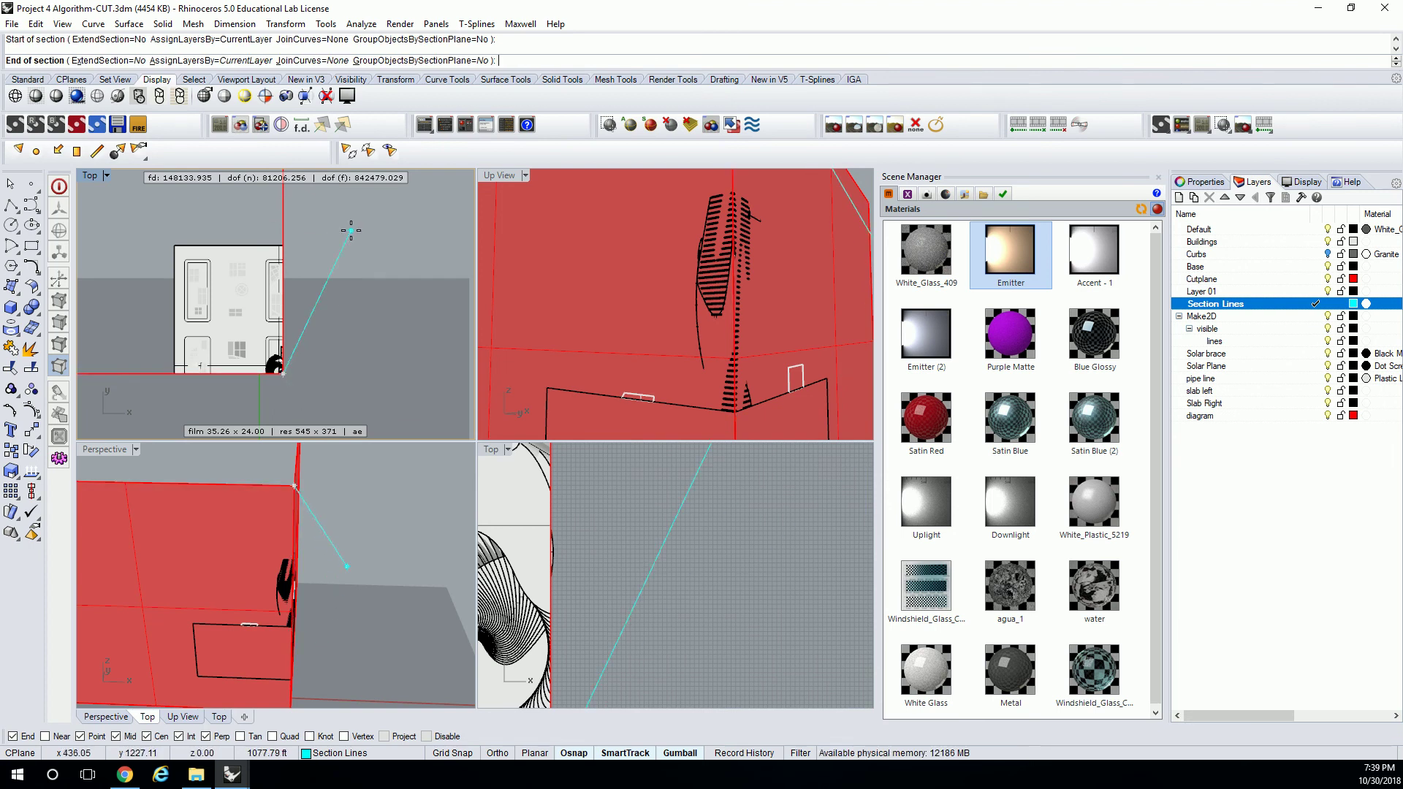
{"action": "left_click", "coordinate": [285, 202]}
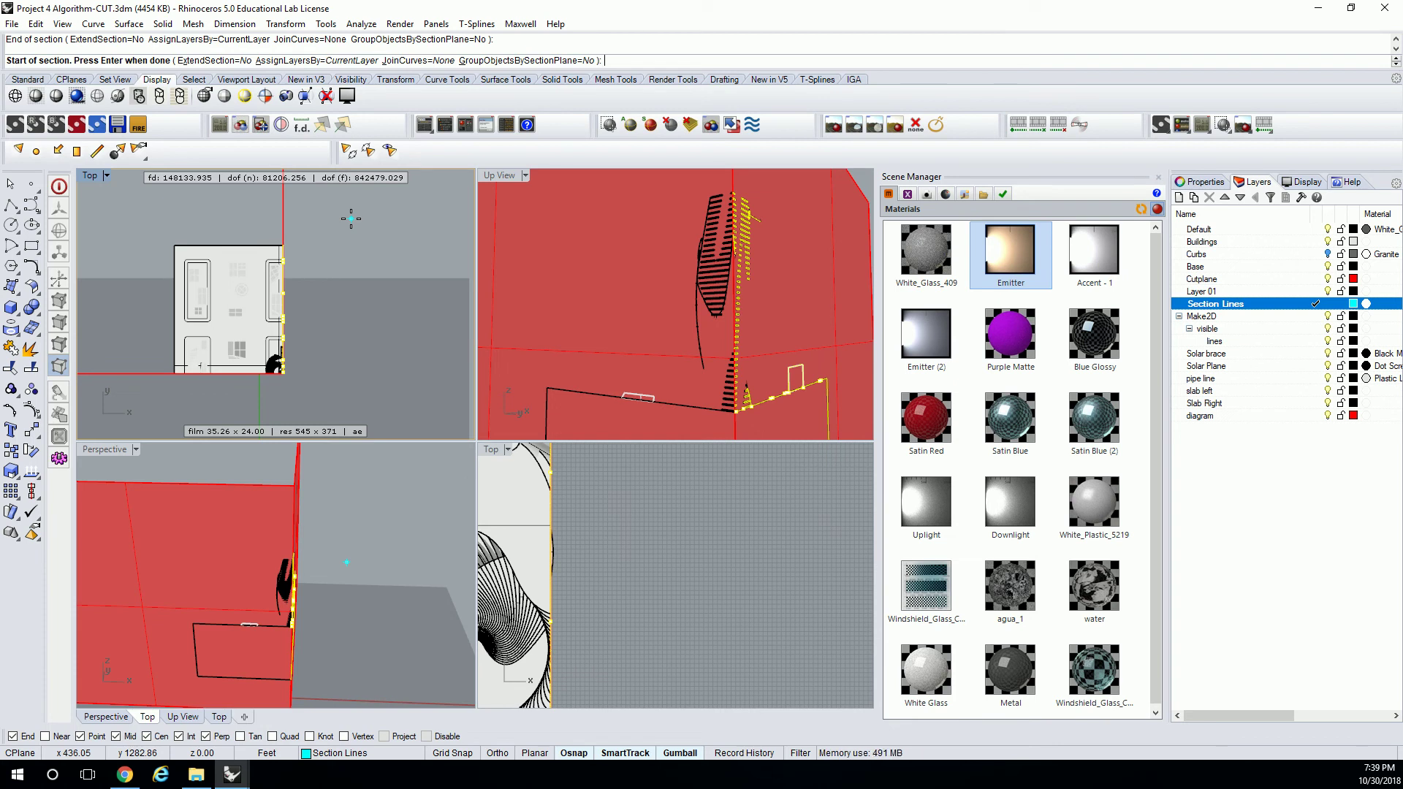
{"action": "key", "text": "Return"}
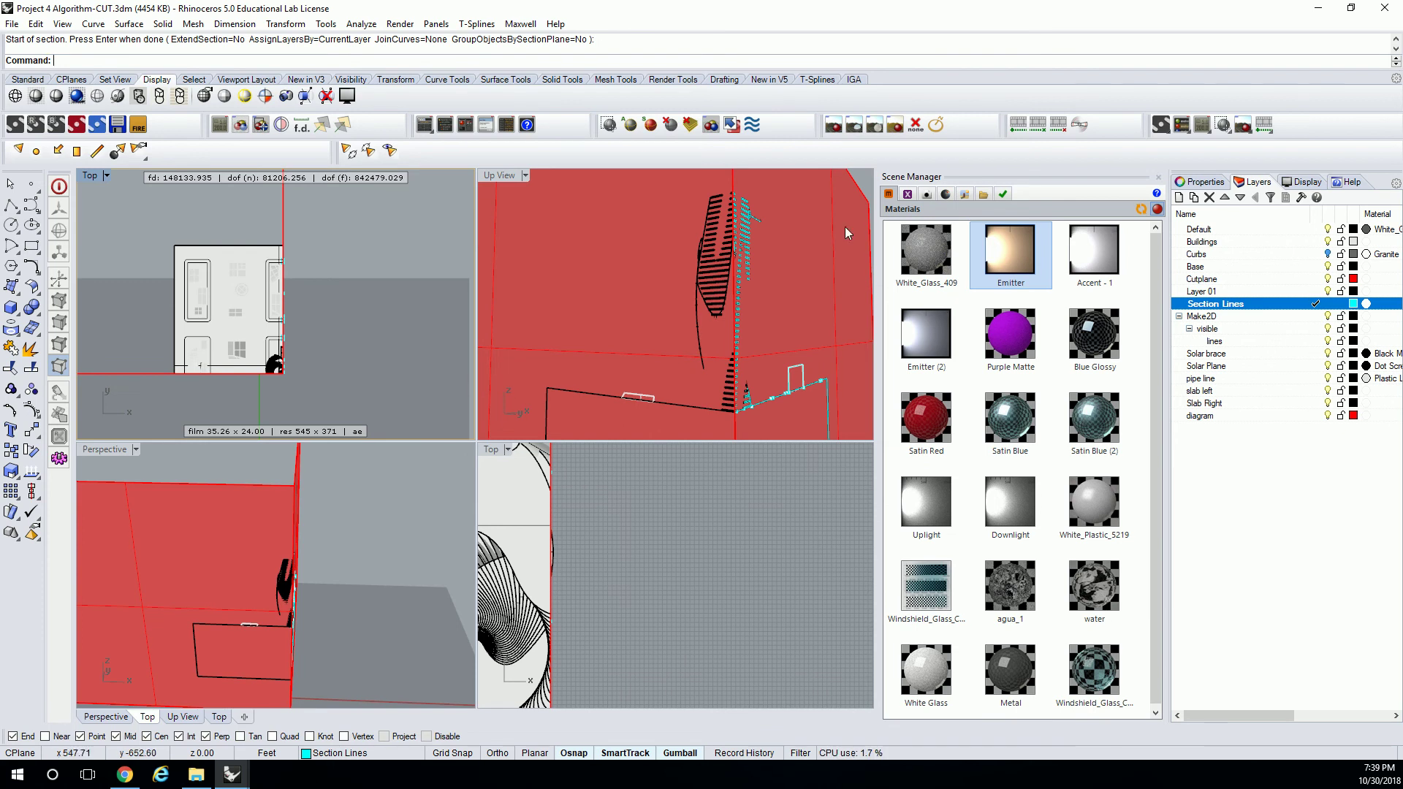
Step: Section the whole model along the other cutting wall, parallel to X, from the corner of the L past the base's far corner
{"action": "type", "text": "Section"}
{"action": "key", "text": "Return"}
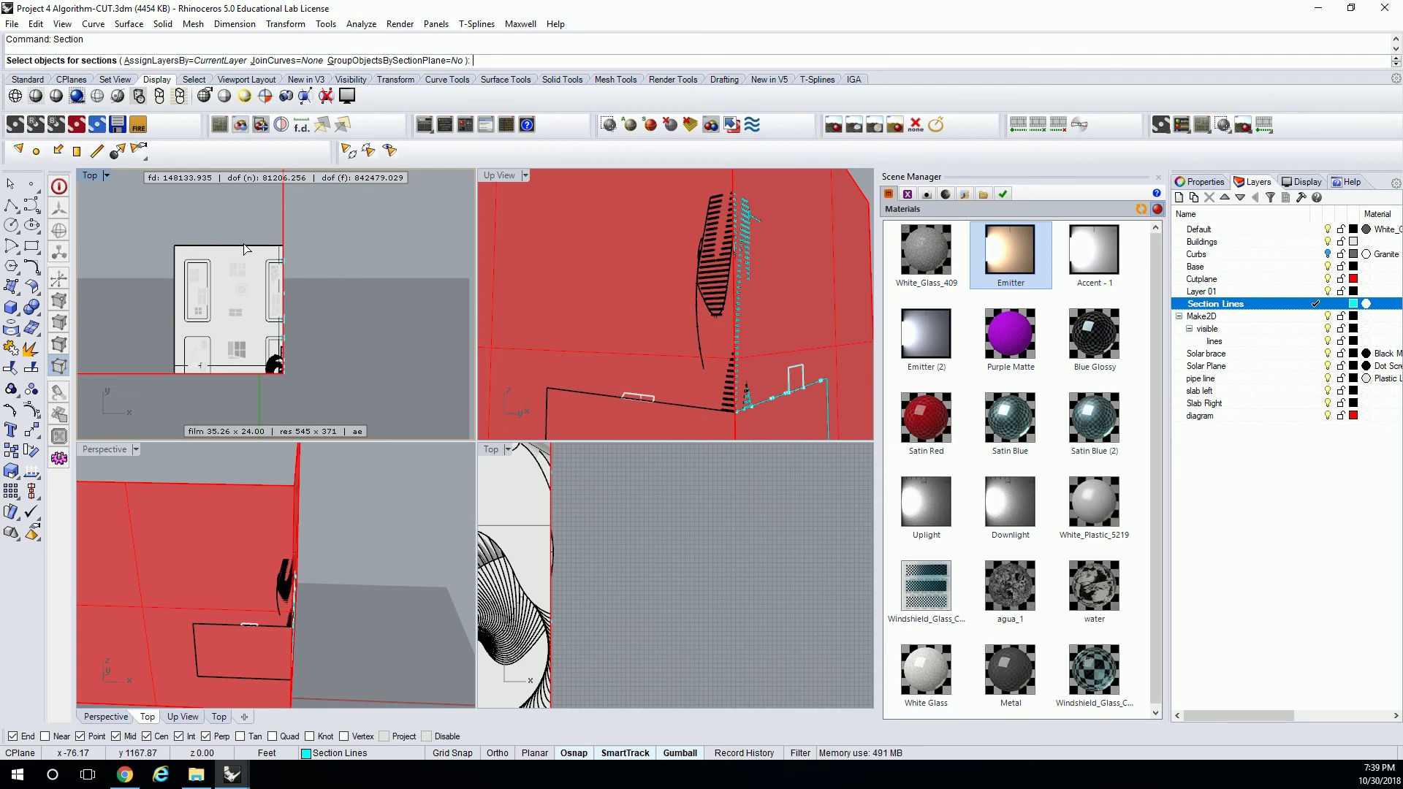
{"action": "left_click_drag", "start_coordinate": [128, 227], "coordinate": [375, 404]}
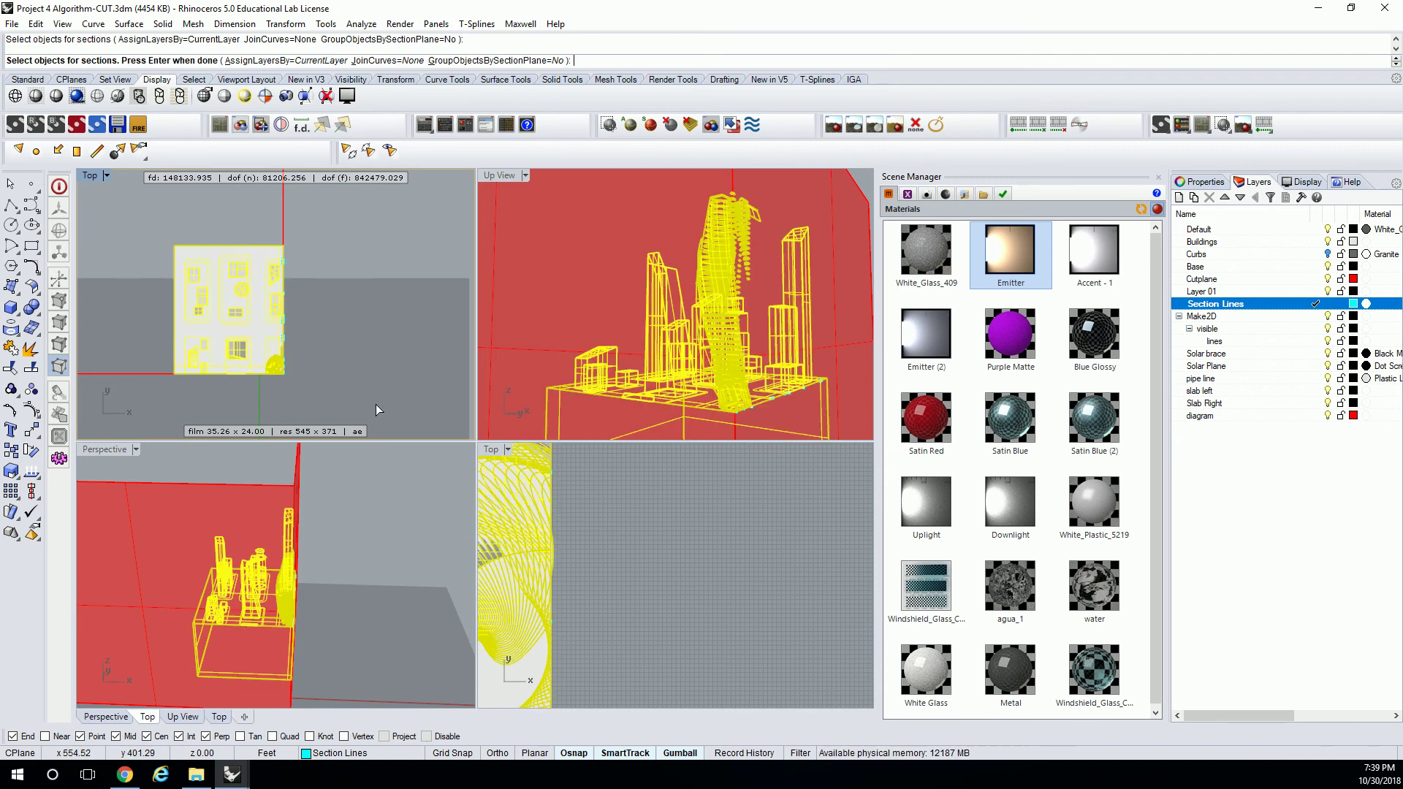
{"action": "key", "text": "Return"}
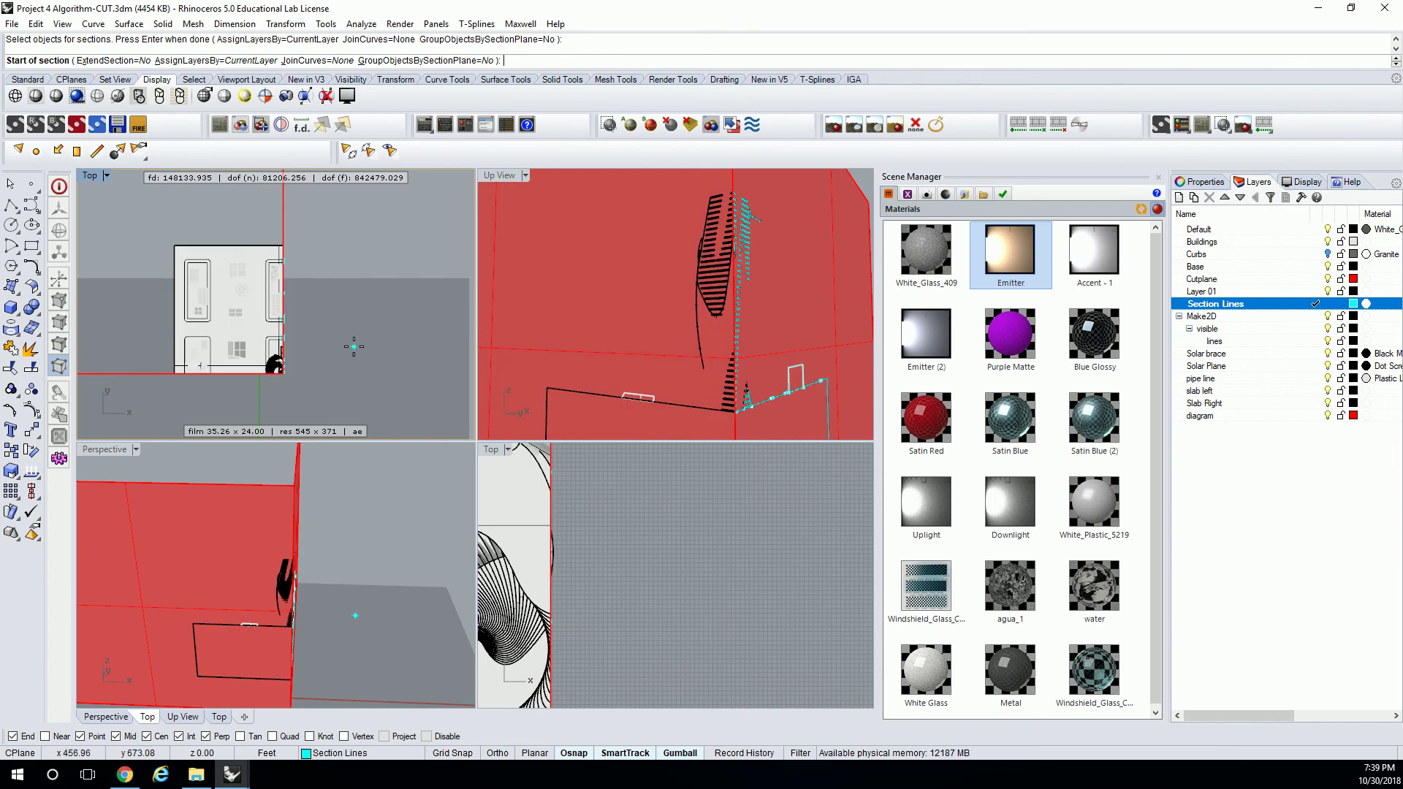
{"action": "left_click", "coordinate": [289, 386]}
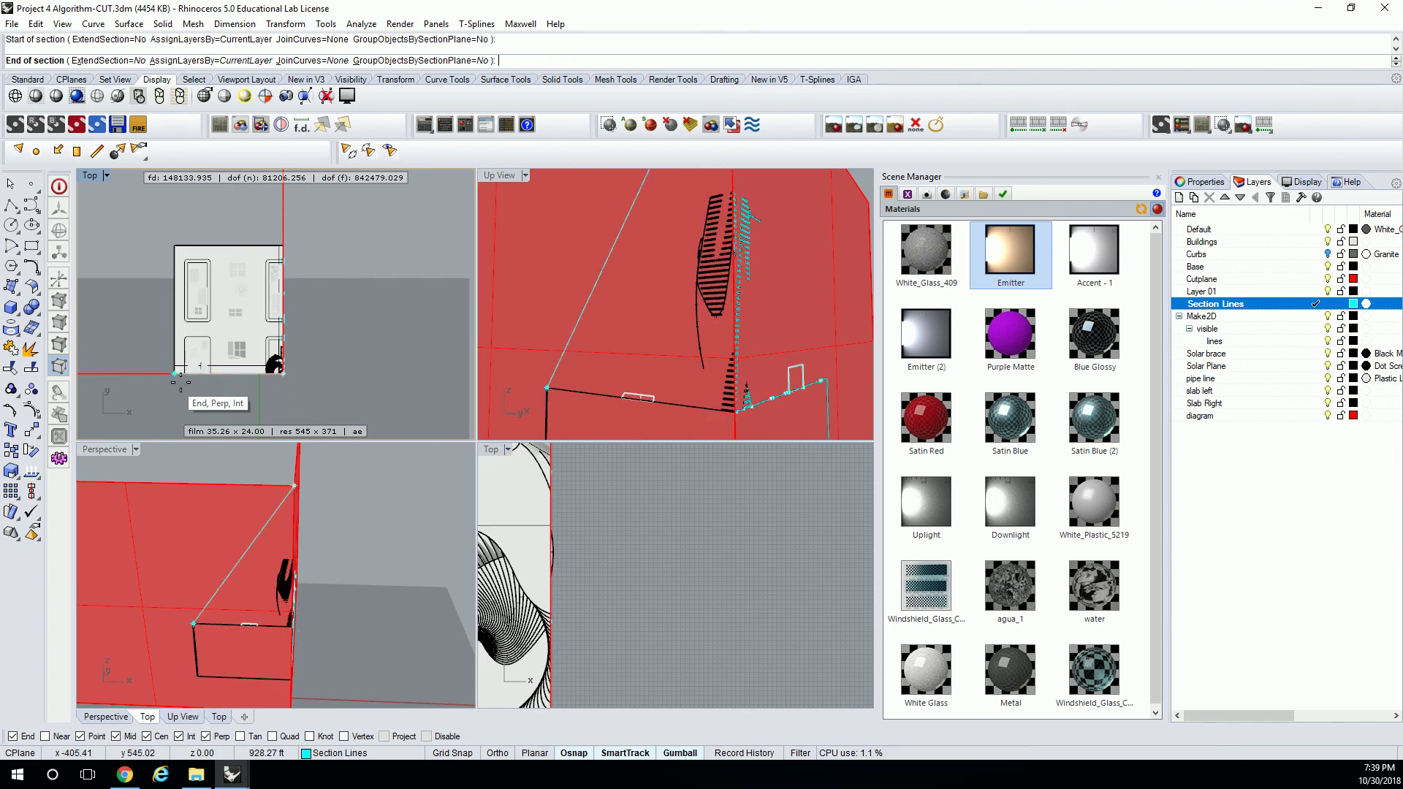
{"action": "left_click", "coordinate": [156, 395]}
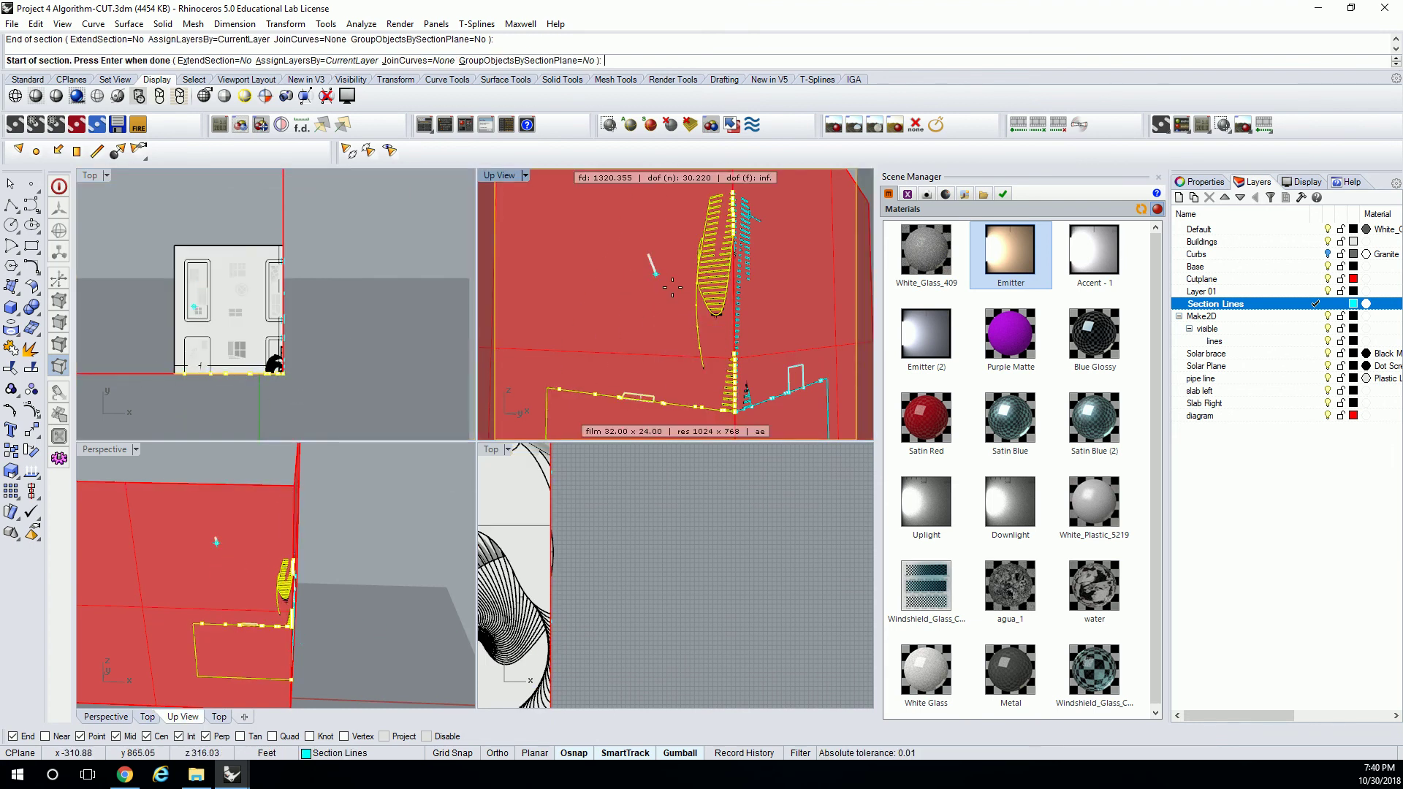
{"action": "key", "text": "Return"}
{"action": "key", "text": "Escape"}
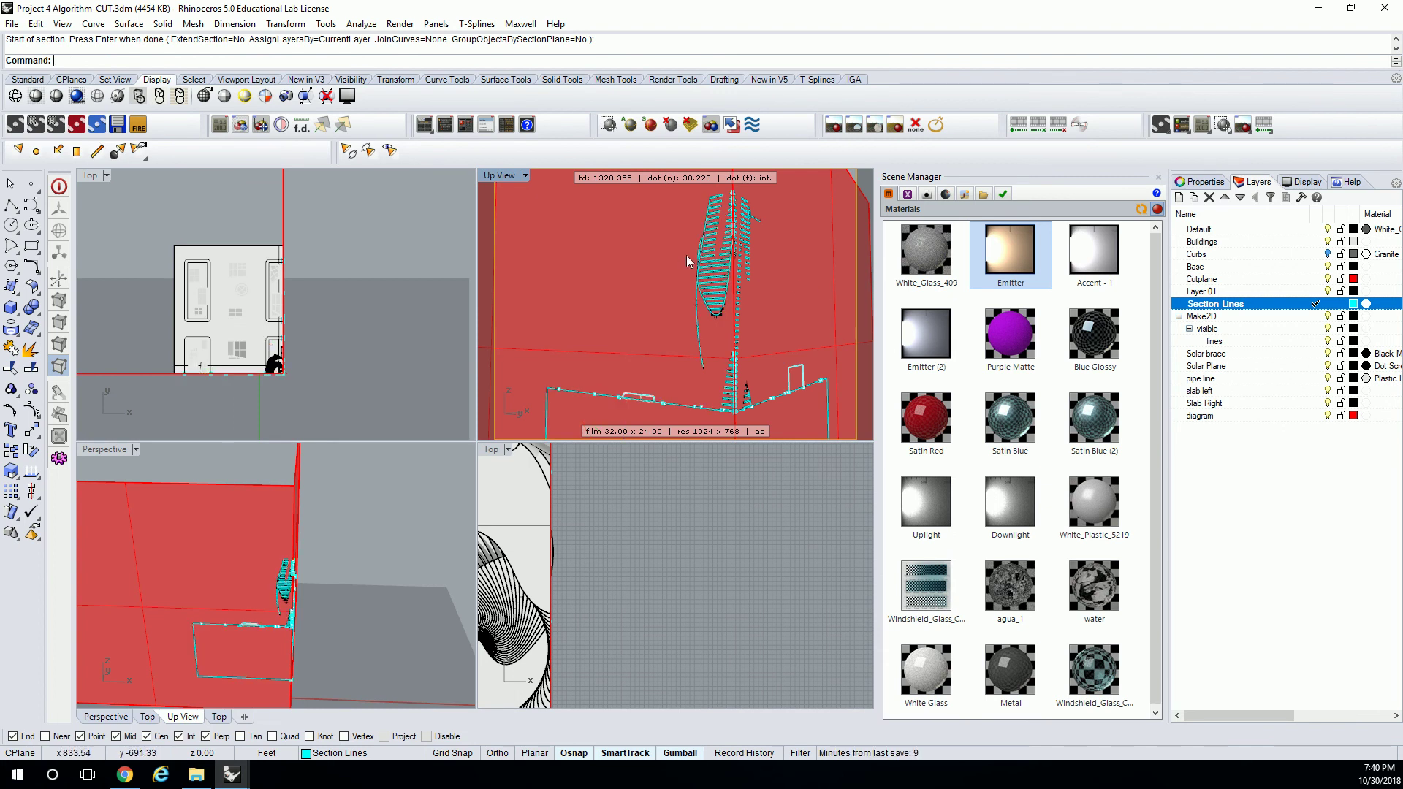
Step: Select all objects on the Section Lines layer and run Make2D from the maximized Up View, placing the visible lines on Layer 01
{"action": "right_click", "coordinate": [1306, 308]}
{"action": "left_click", "coordinate": [1283, 527]}
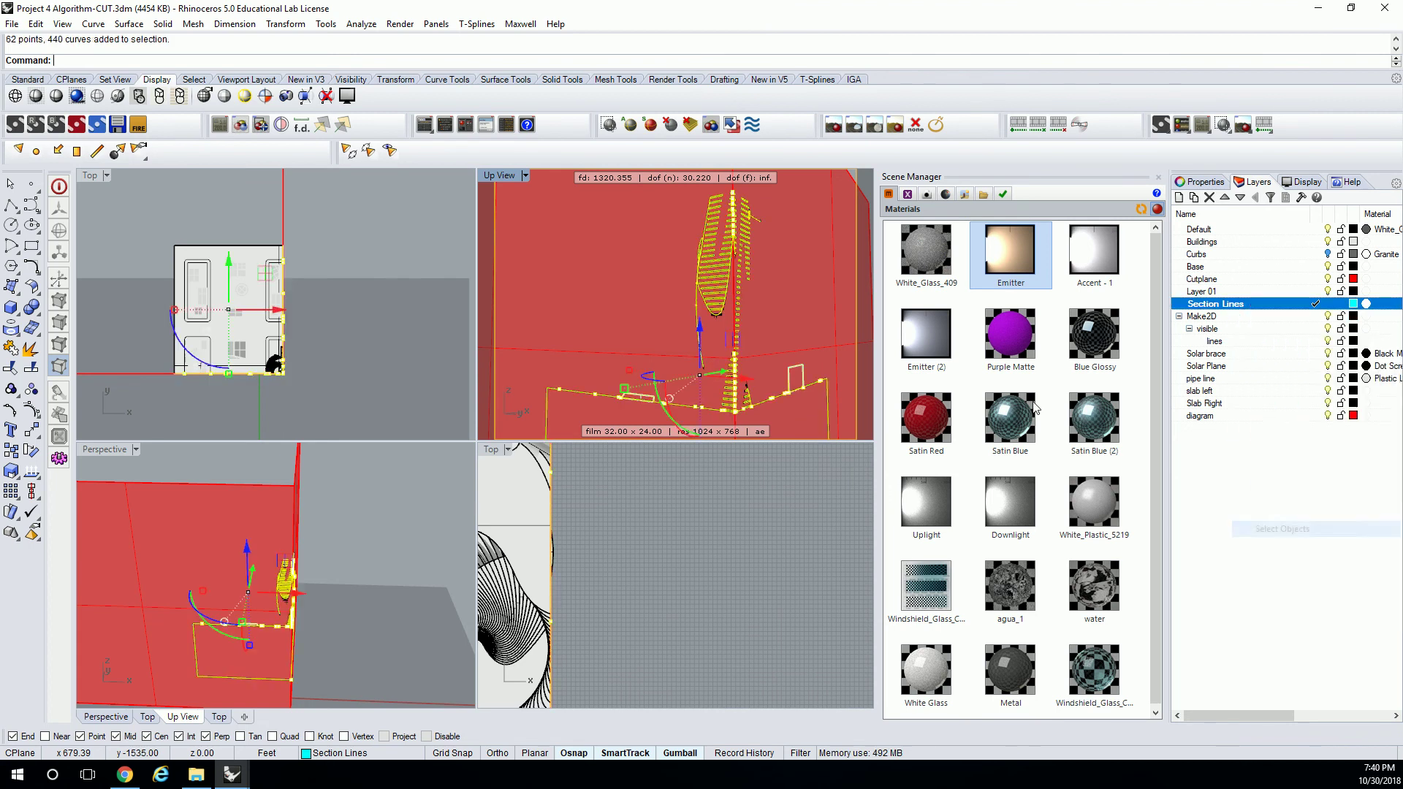
{"action": "double_click", "coordinate": [488, 176]}
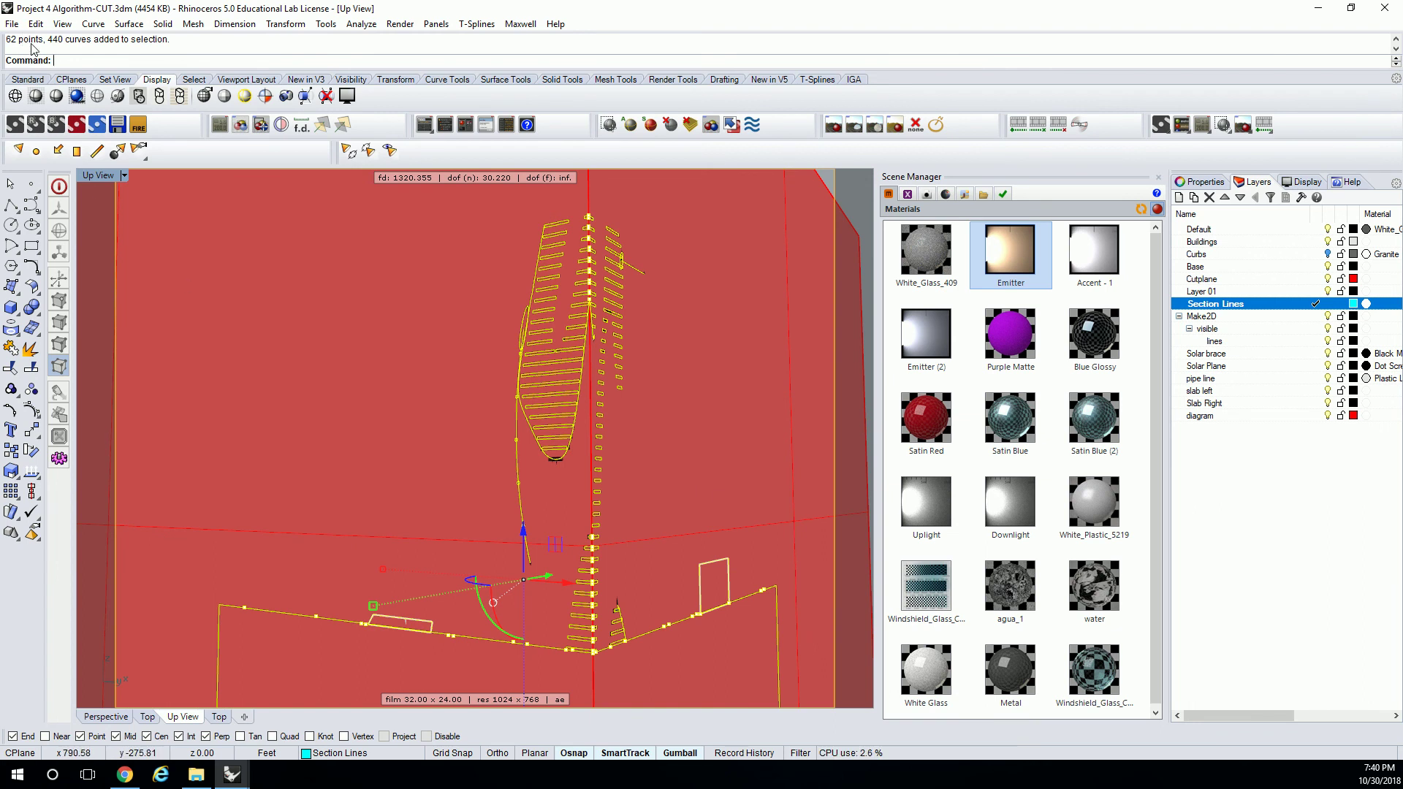
{"action": "type", "text": "Make2D"}
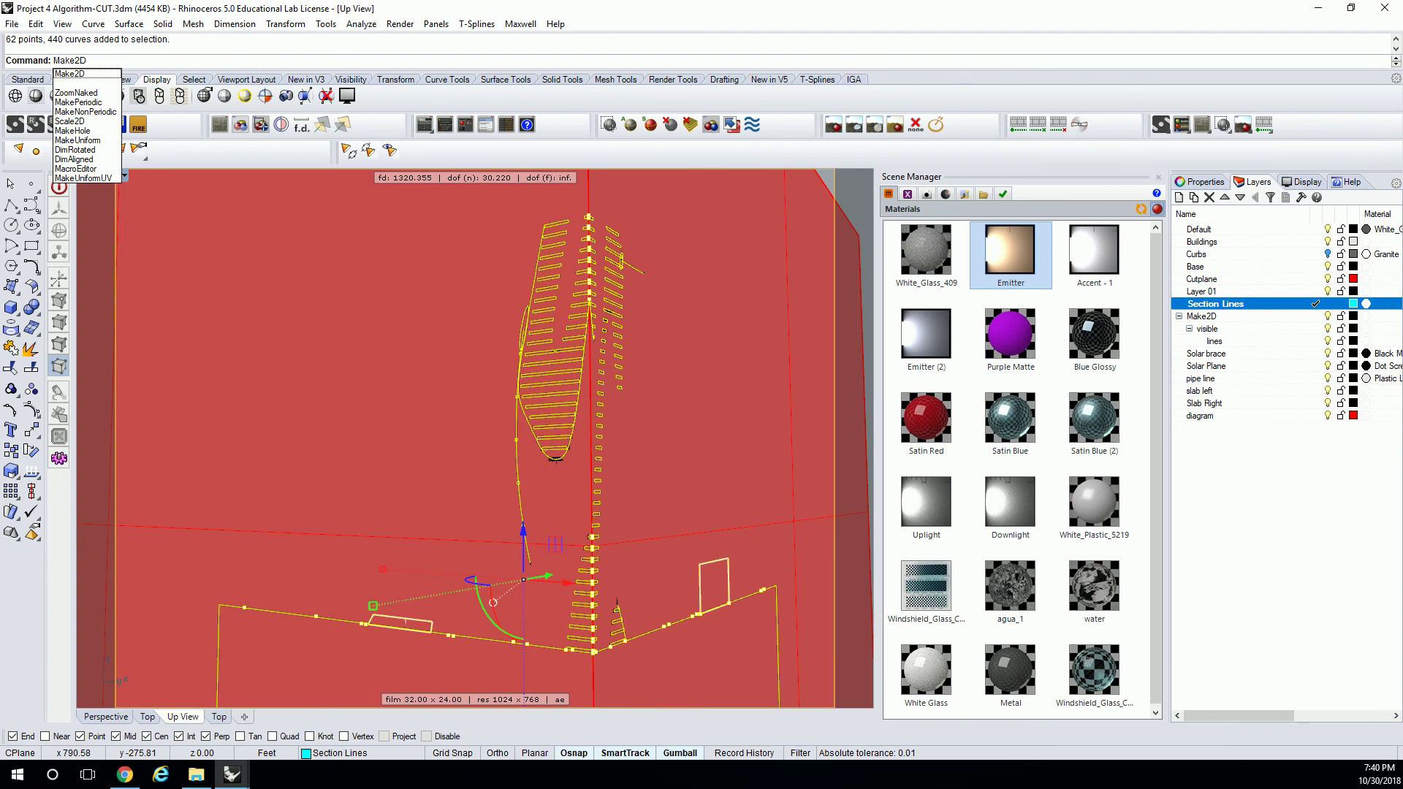
{"action": "key", "text": "Return"}
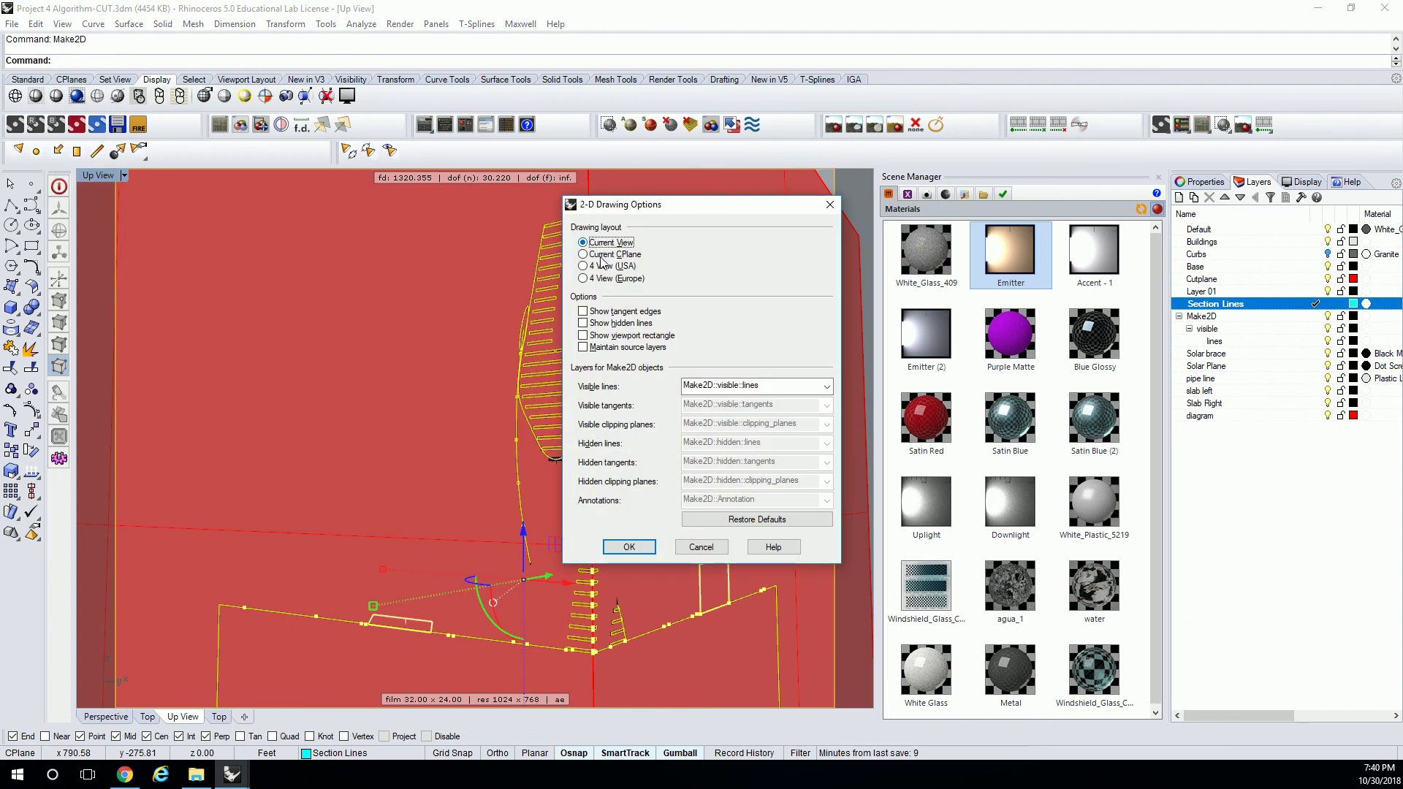
{"action": "left_click", "coordinate": [831, 390]}
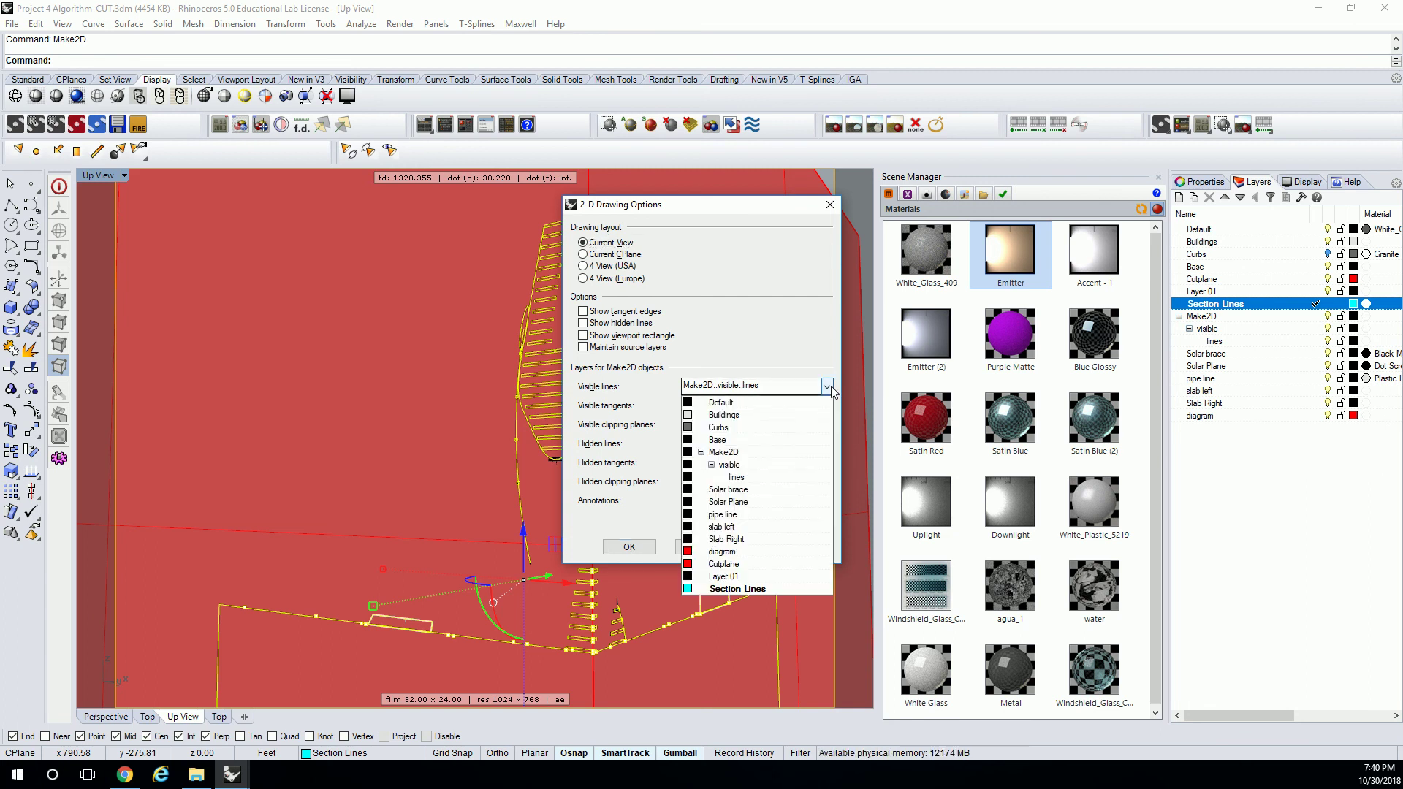
{"action": "left_click", "coordinate": [723, 576]}
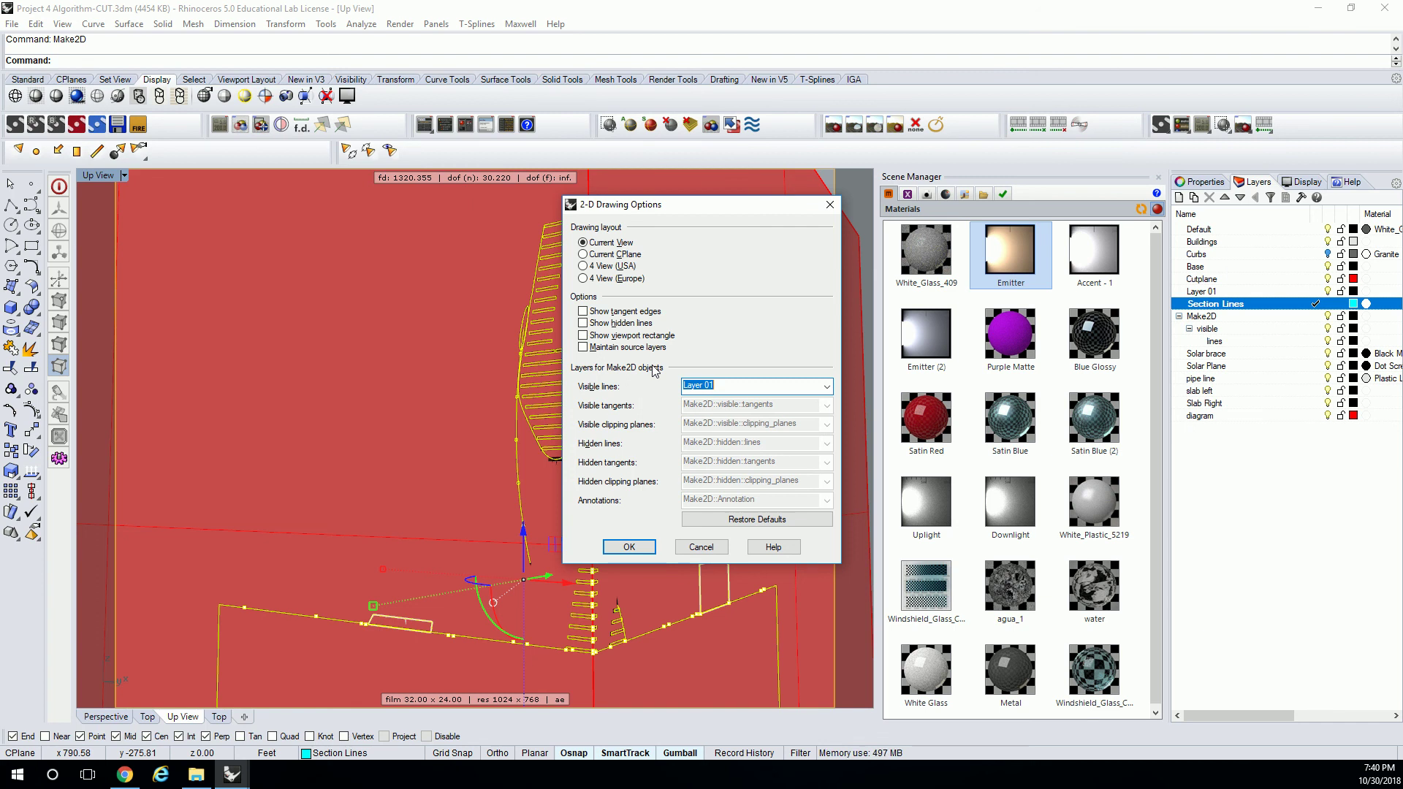
{"action": "left_click", "coordinate": [630, 548]}
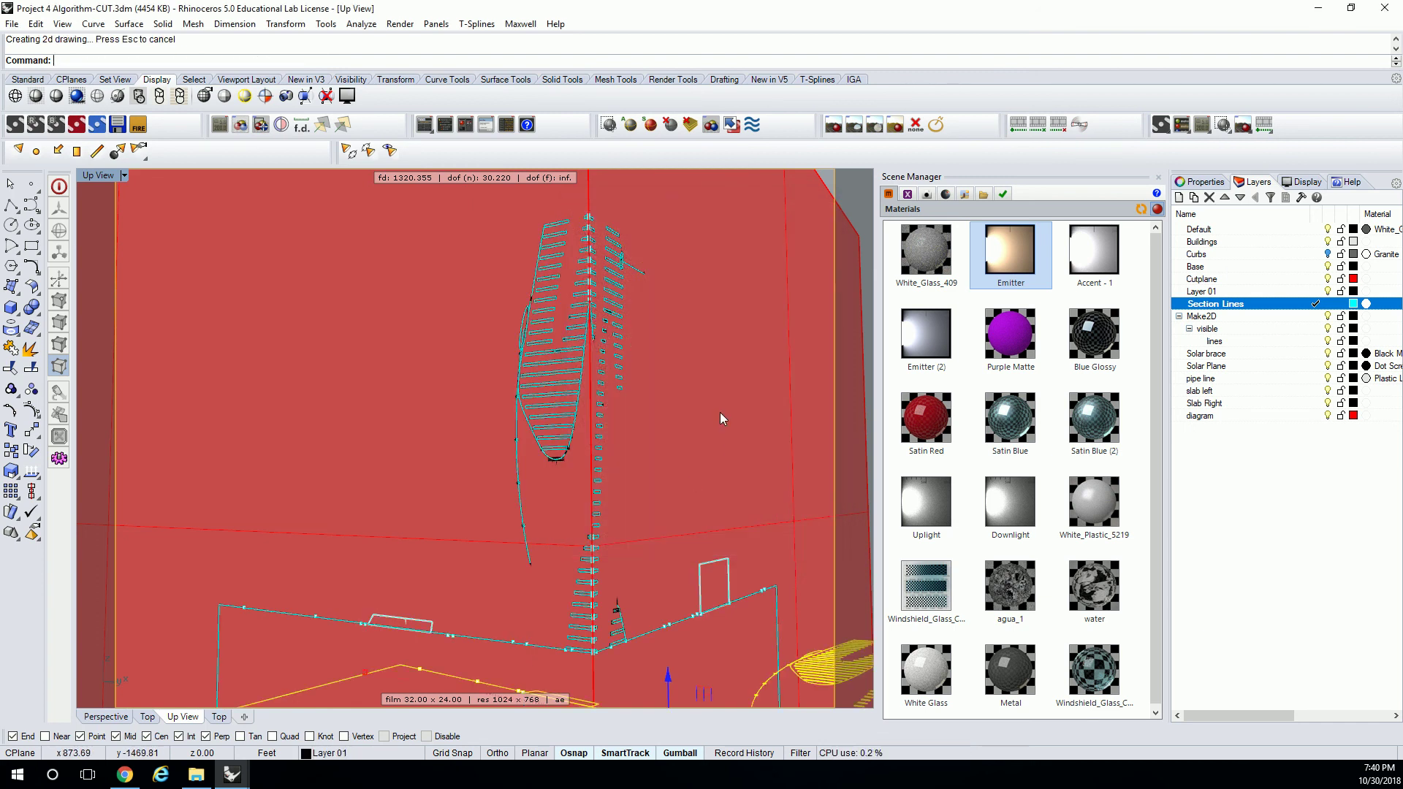
Step: Move the selected 2D section drawing well clear of the model and show it in the maximized Top viewport
{"action": "scroll", "coordinate": [617, 463], "scroll_direction": "down", "scroll_amount": 10}
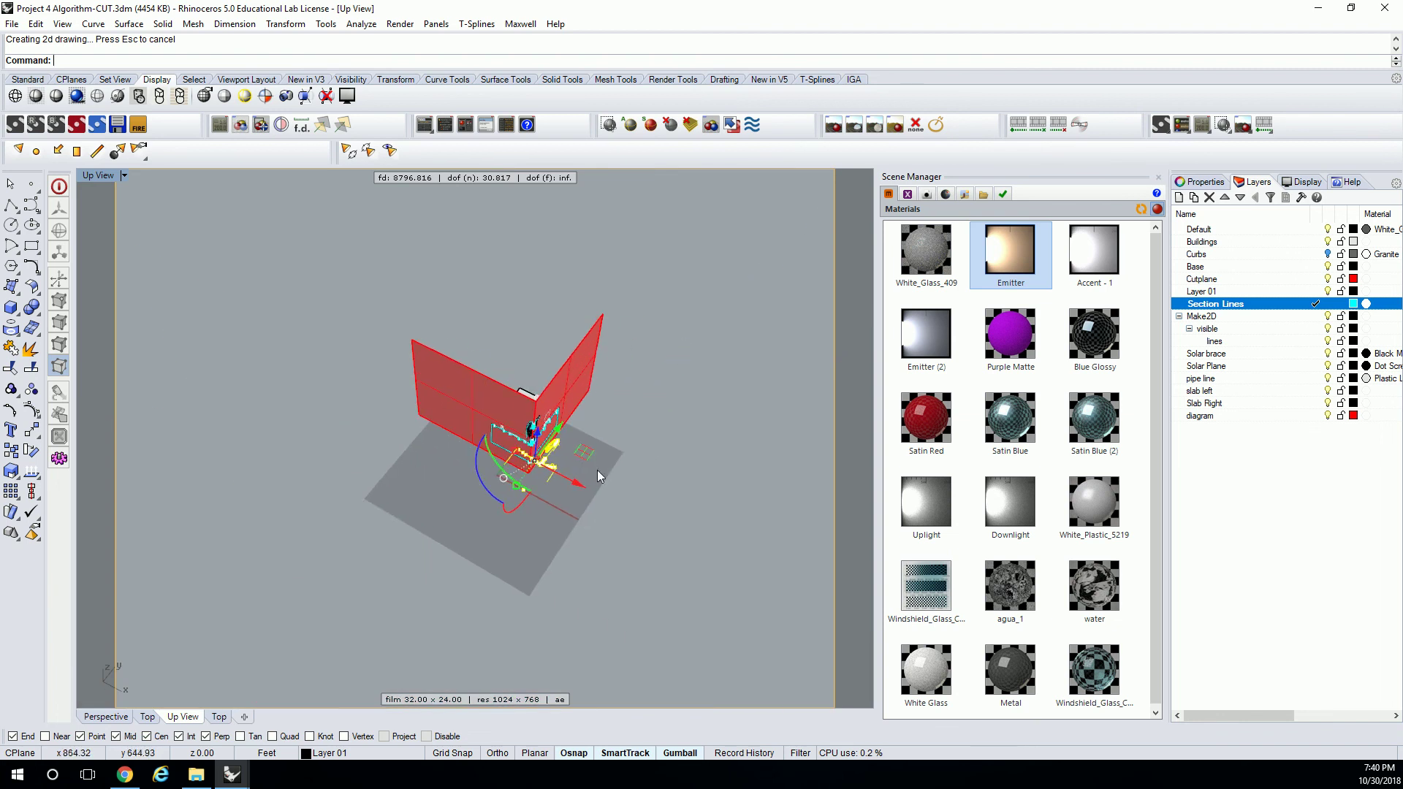
{"action": "left_click_drag", "start_coordinate": [583, 482], "coordinate": [603, 433]}
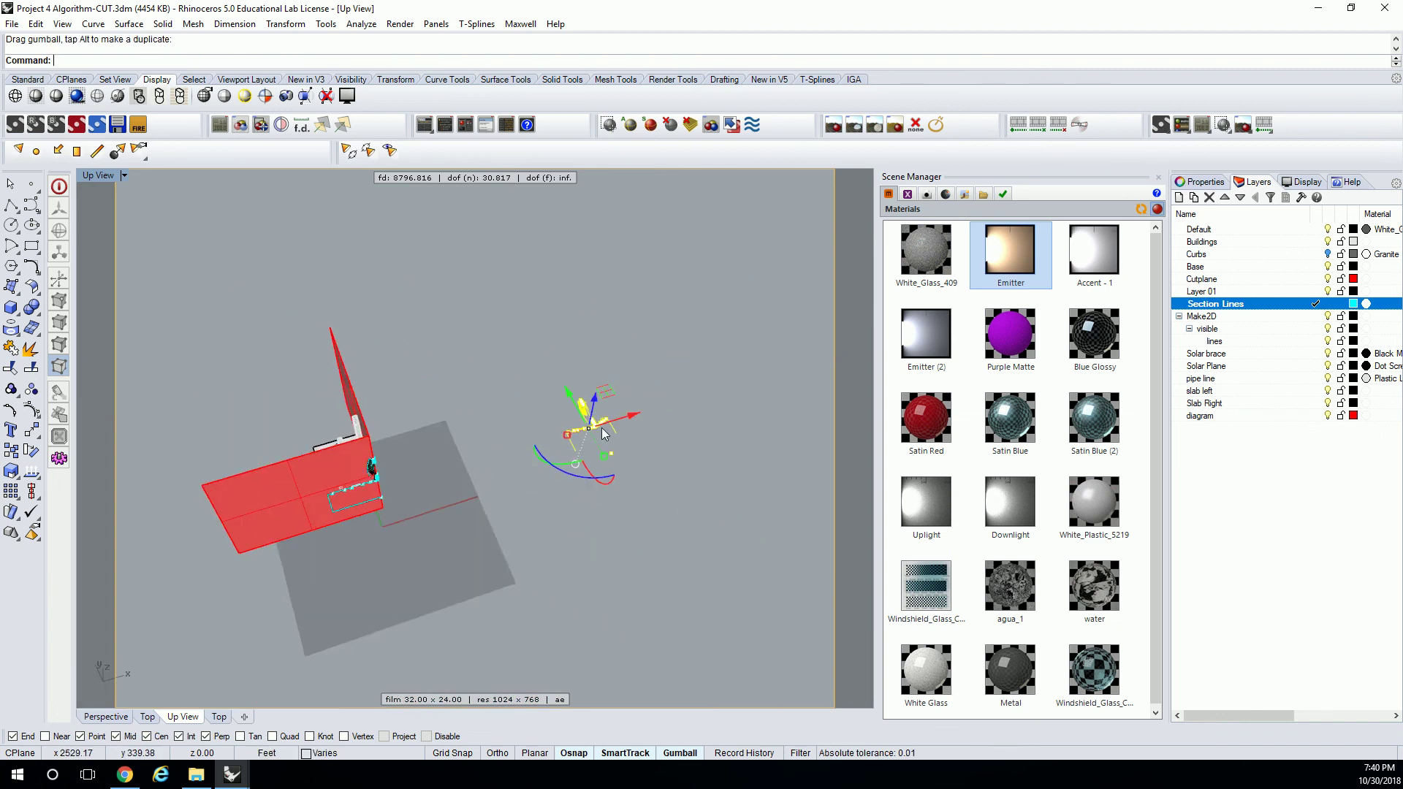
{"action": "scroll", "coordinate": [604, 425], "scroll_direction": "up", "scroll_amount": 10}
{"action": "scroll", "coordinate": [506, 388], "scroll_direction": "down", "scroll_amount": 4}
{"action": "double_click", "coordinate": [96, 176]}
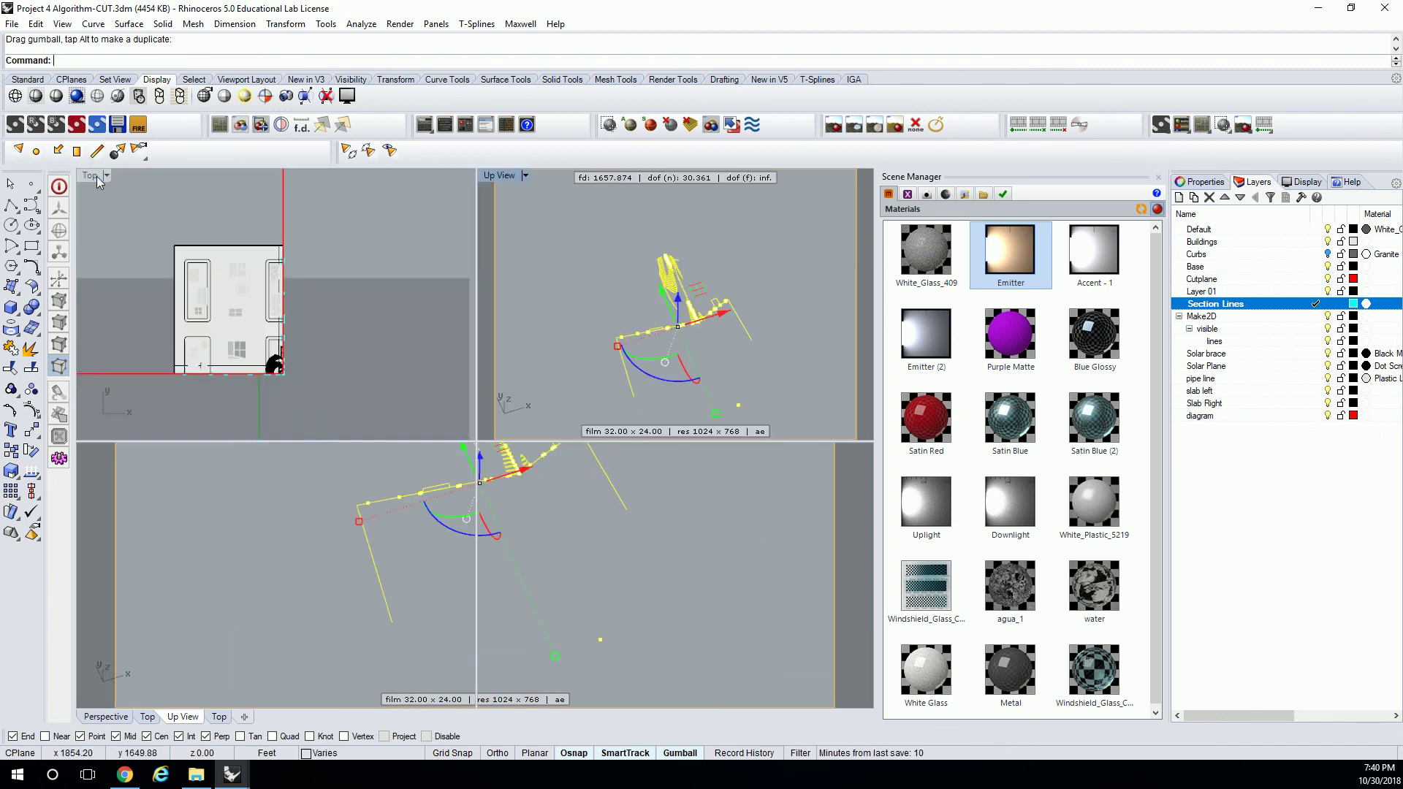
{"action": "mouse_move", "coordinate": [406, 316]}
{"action": "right_mouse_down"}
{"action": "mouse_move", "coordinate": [218, 266]}
{"action": "mouse_move", "coordinate": [361, 359]}
{"action": "mouse_move", "coordinate": [327, 276]}
{"action": "right_mouse_up"}
{"action": "scroll", "coordinate": [242, 260], "scroll_direction": "down", "scroll_amount": 10}
{"action": "scroll", "coordinate": [323, 257], "scroll_direction": "up", "scroll_amount": 5}
{"action": "double_click", "coordinate": [90, 177]}
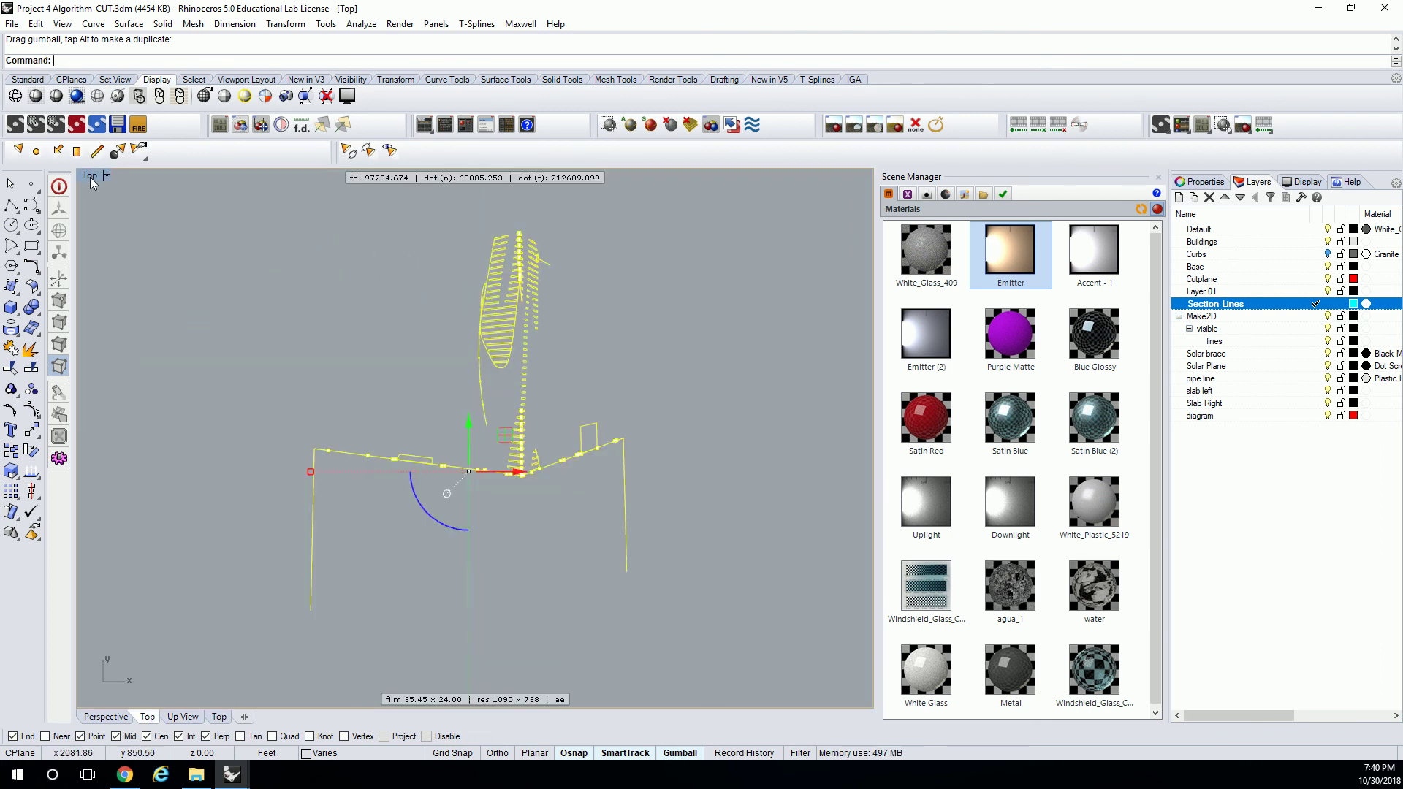
{"action": "scroll", "coordinate": [599, 388], "scroll_direction": "up", "scroll_amount": 2}
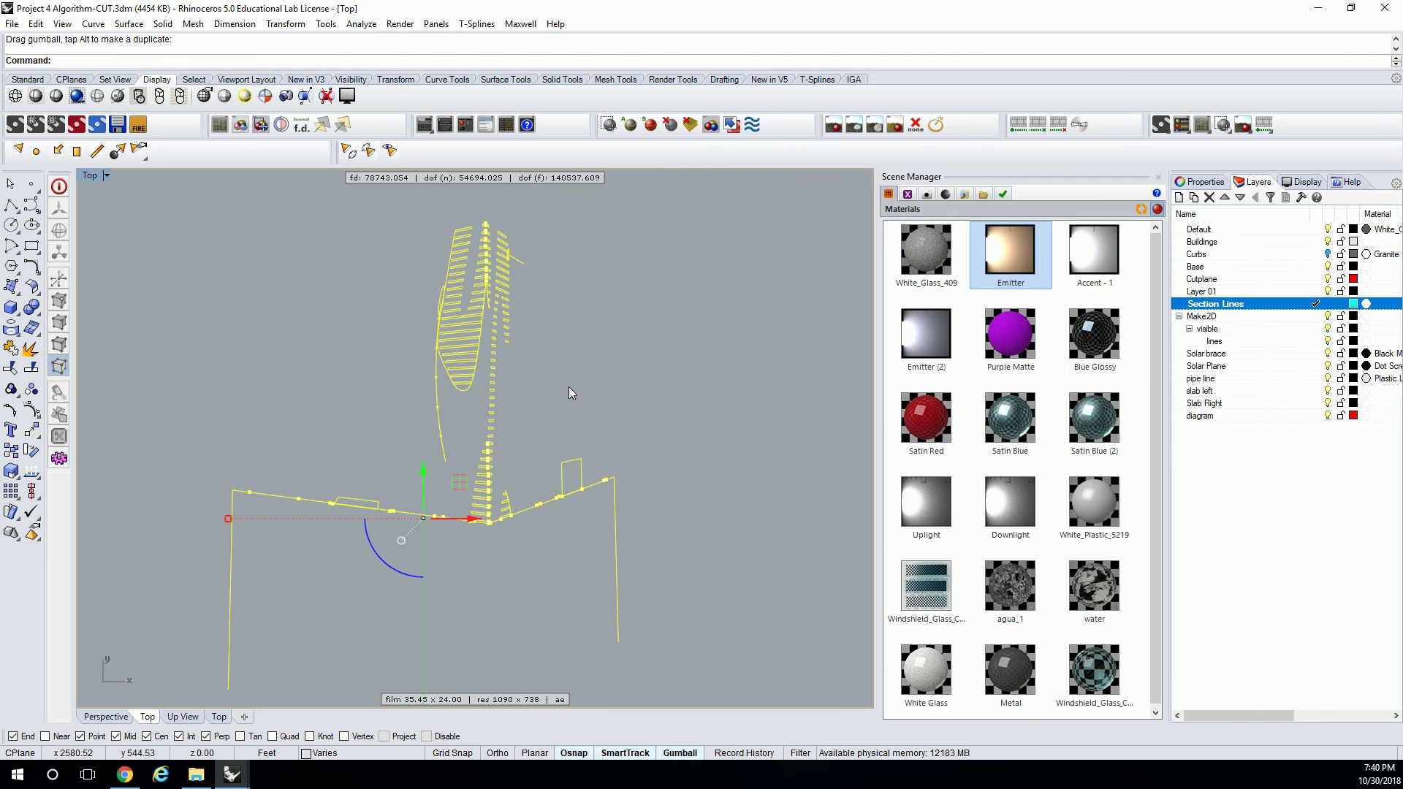